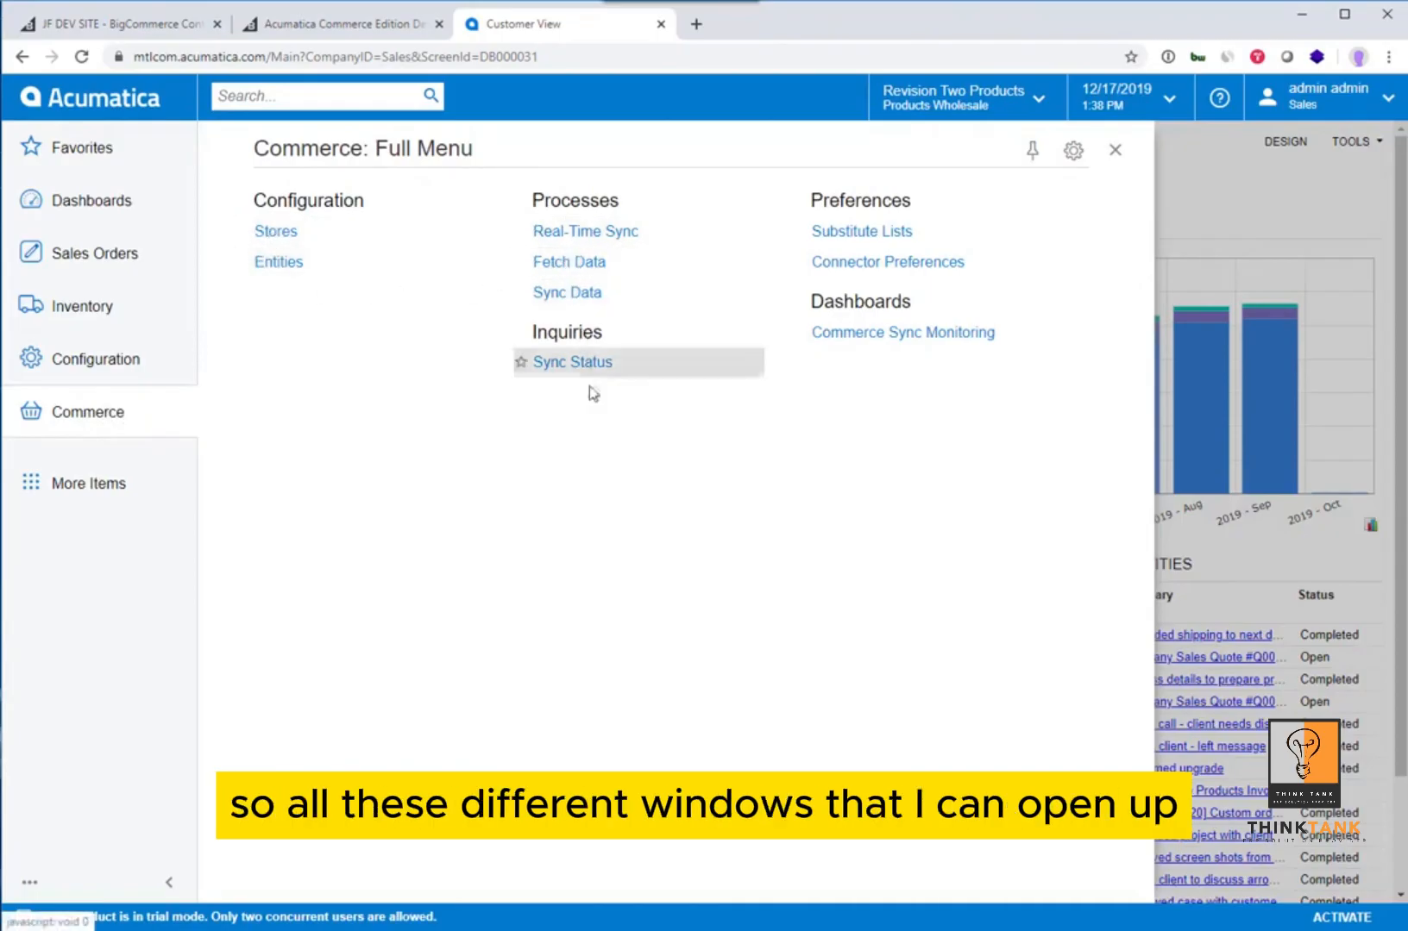
Step: Open the Commerce Stores configuration and check the connector options and store name of the ERPConnection2019r2U store
{"action": "left_click", "coordinate": [302, 231]}
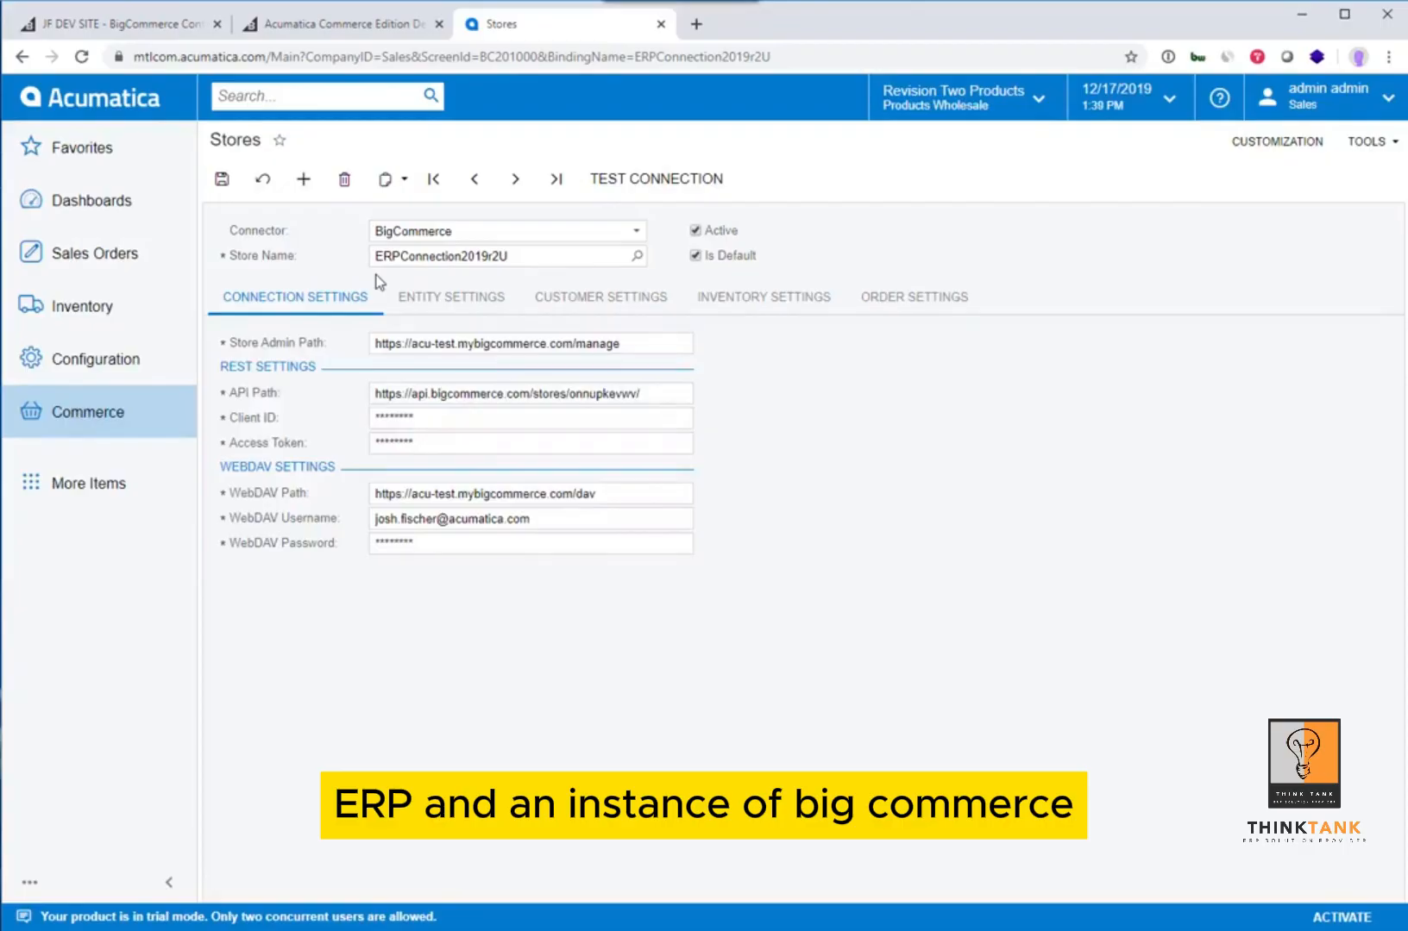
{"action": "left_click", "coordinate": [431, 239]}
{"action": "left_click", "coordinate": [427, 251]}
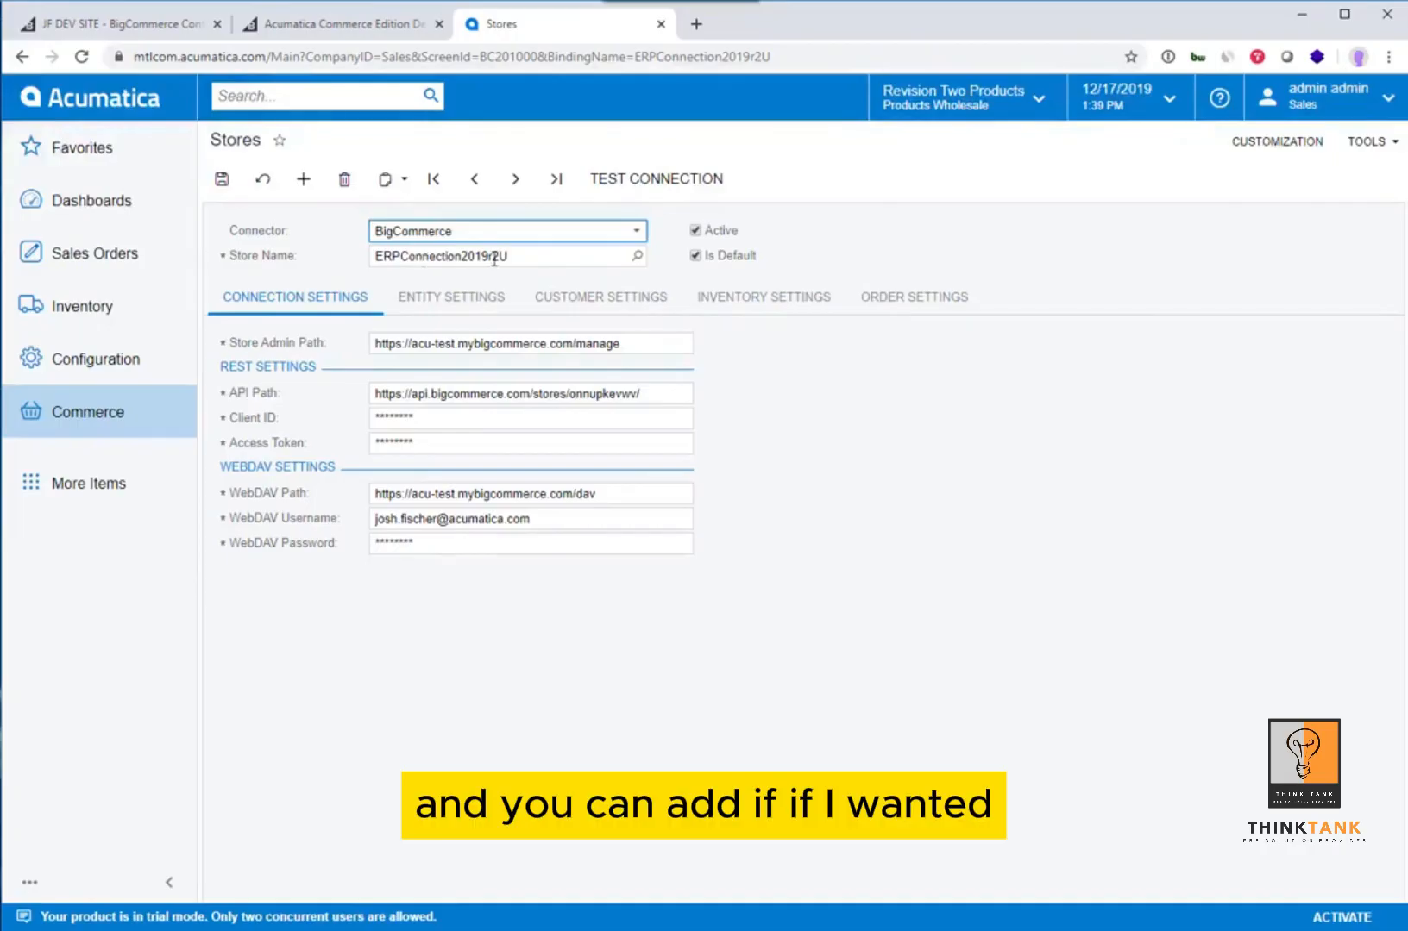
{"action": "double_click", "coordinate": [527, 256]}
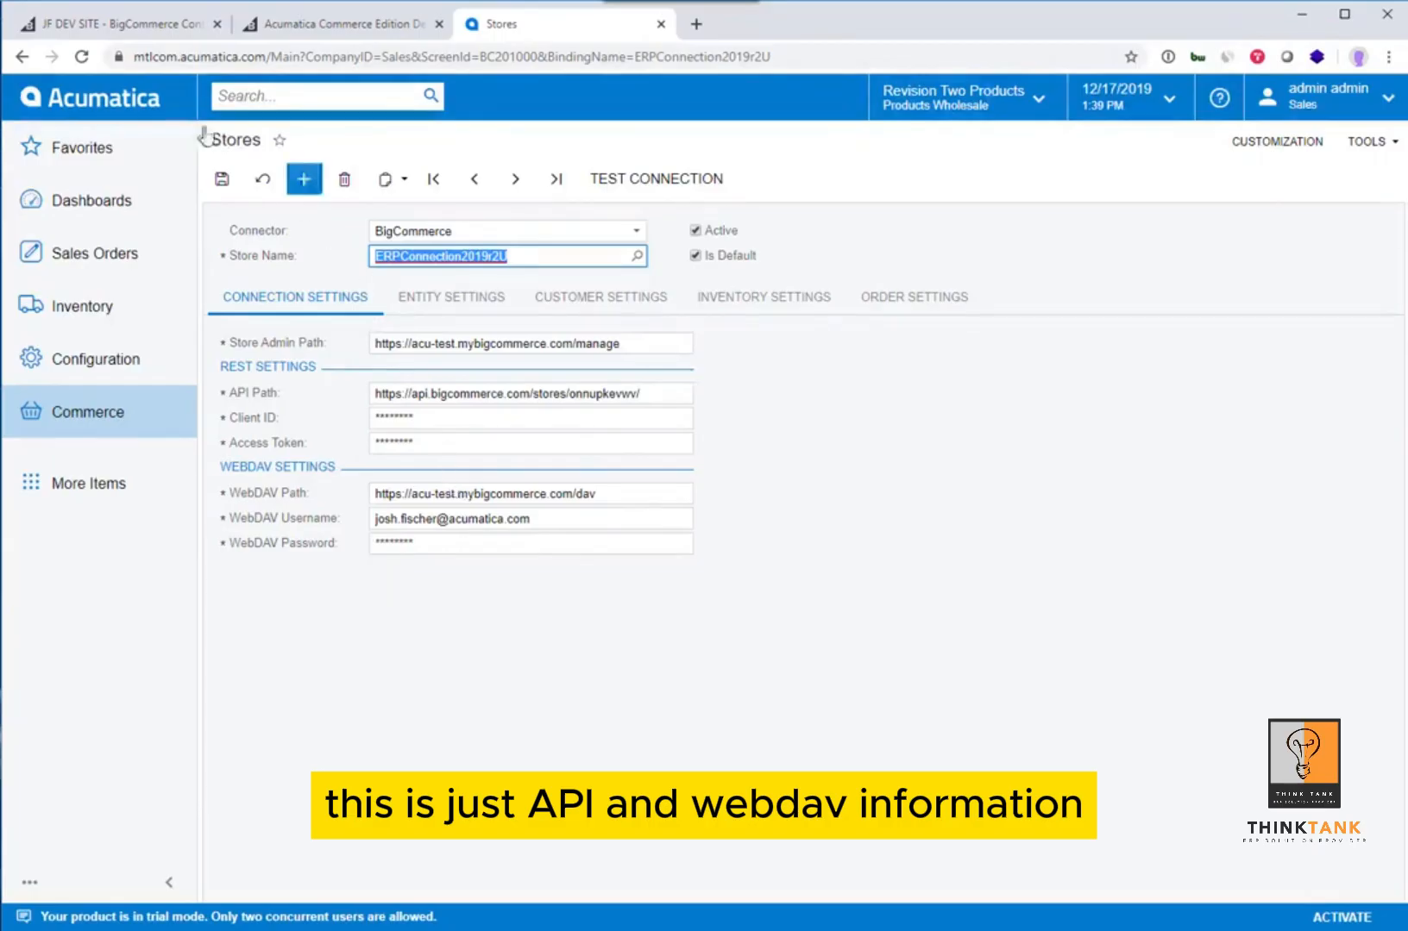
Step: Switch to the BigCommerce admin site and view its store API accounts under the advanced settings
{"action": "left_click", "coordinate": [141, 34]}
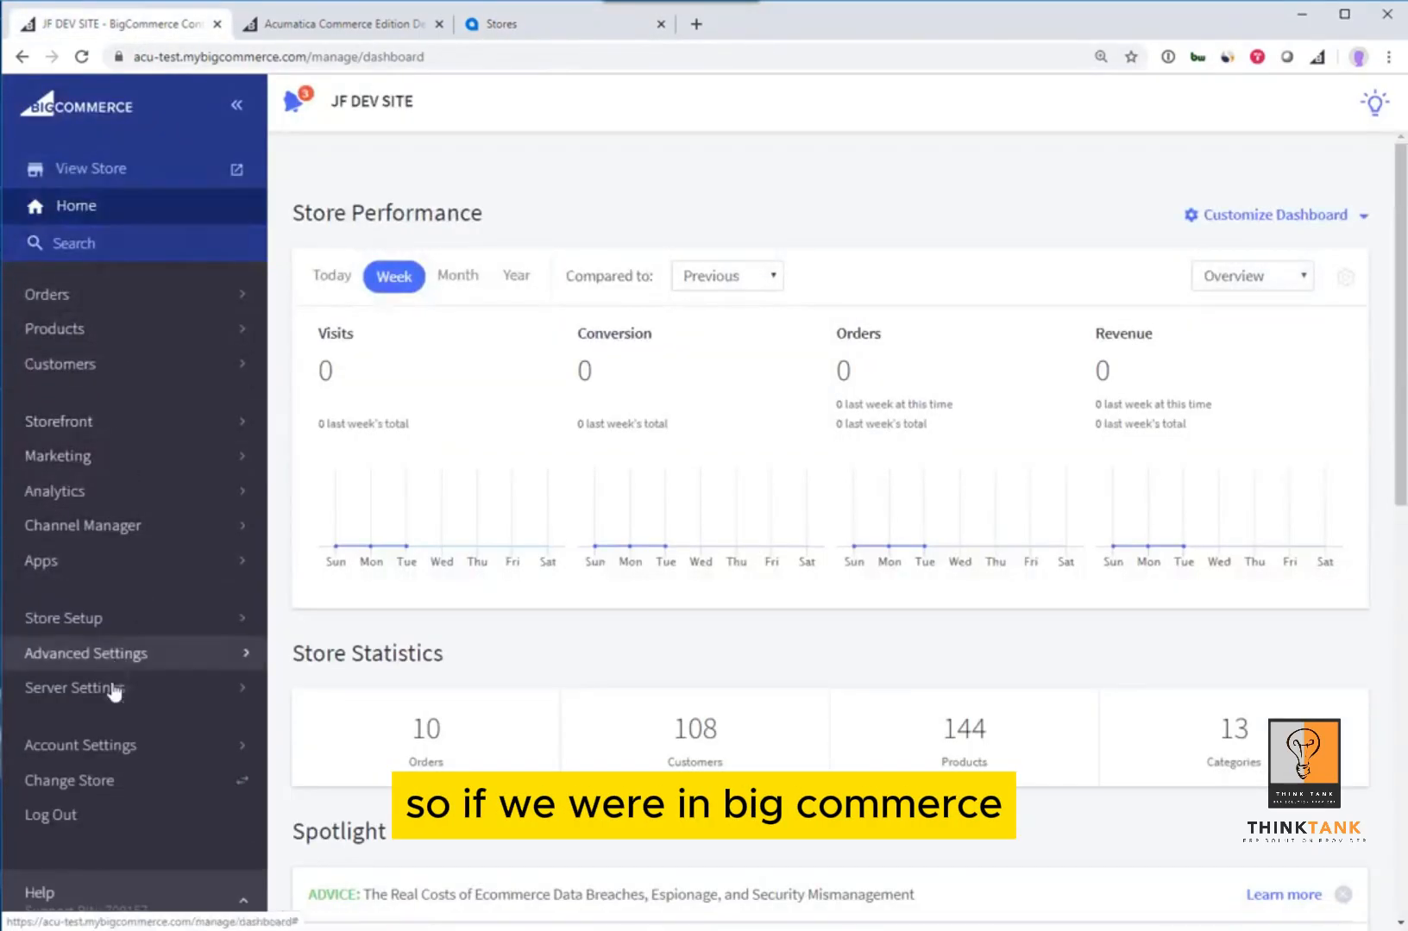
{"action": "left_click", "coordinate": [122, 654]}
{"action": "left_click", "coordinate": [126, 744]}
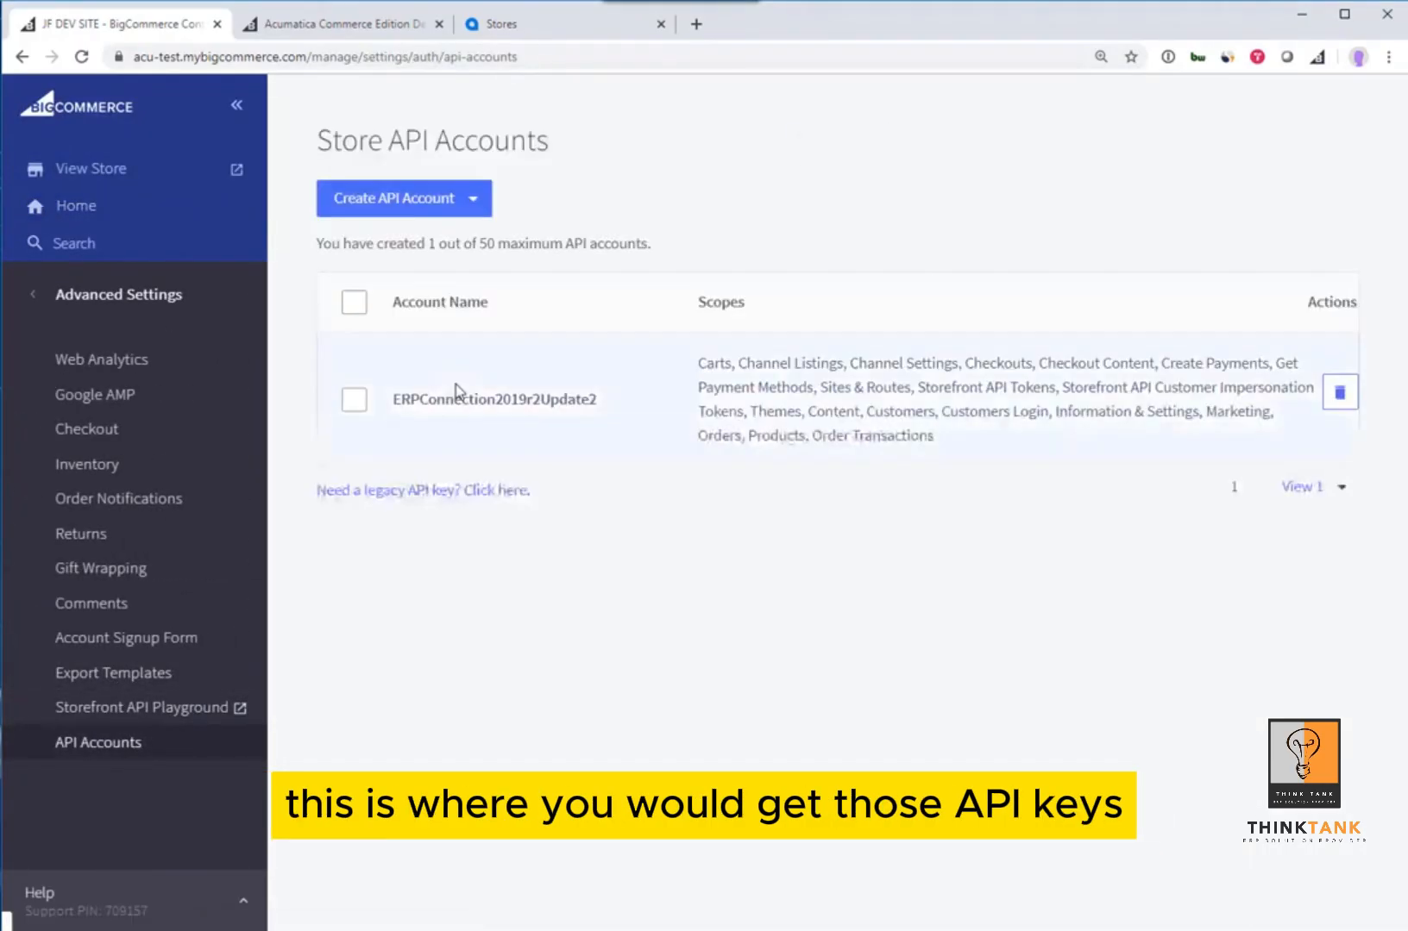
Step: Return to the Acumatica Stores page and test the store's connection
{"action": "left_click", "coordinate": [483, 24]}
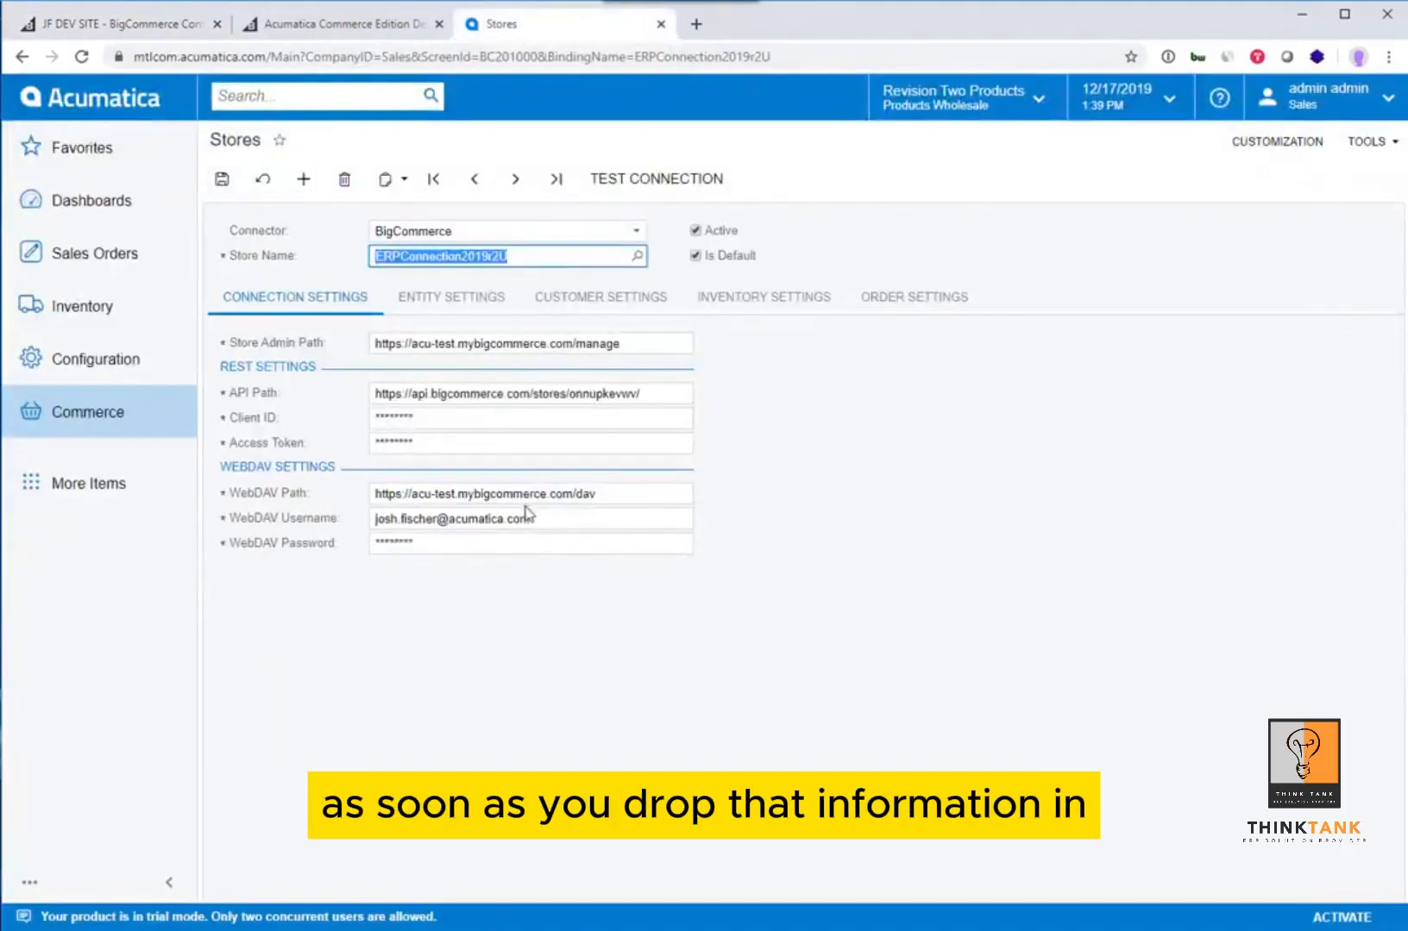
{"action": "left_click", "coordinate": [617, 185]}
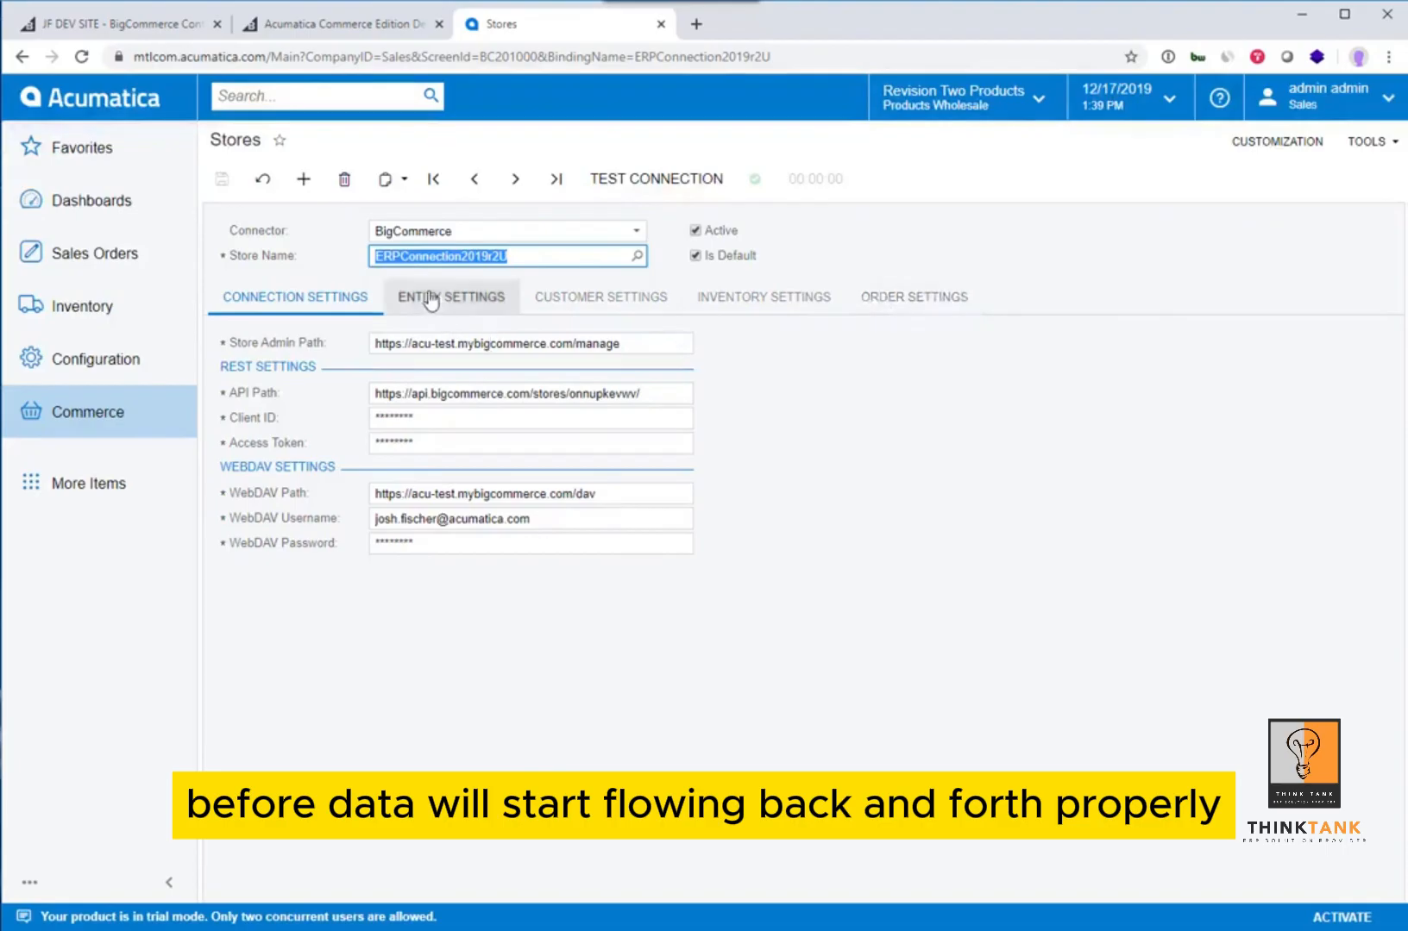
Step: In the store's entity settings, deactivate the Non-Stock Item entity and reactivate it
{"action": "left_click", "coordinate": [479, 300]}
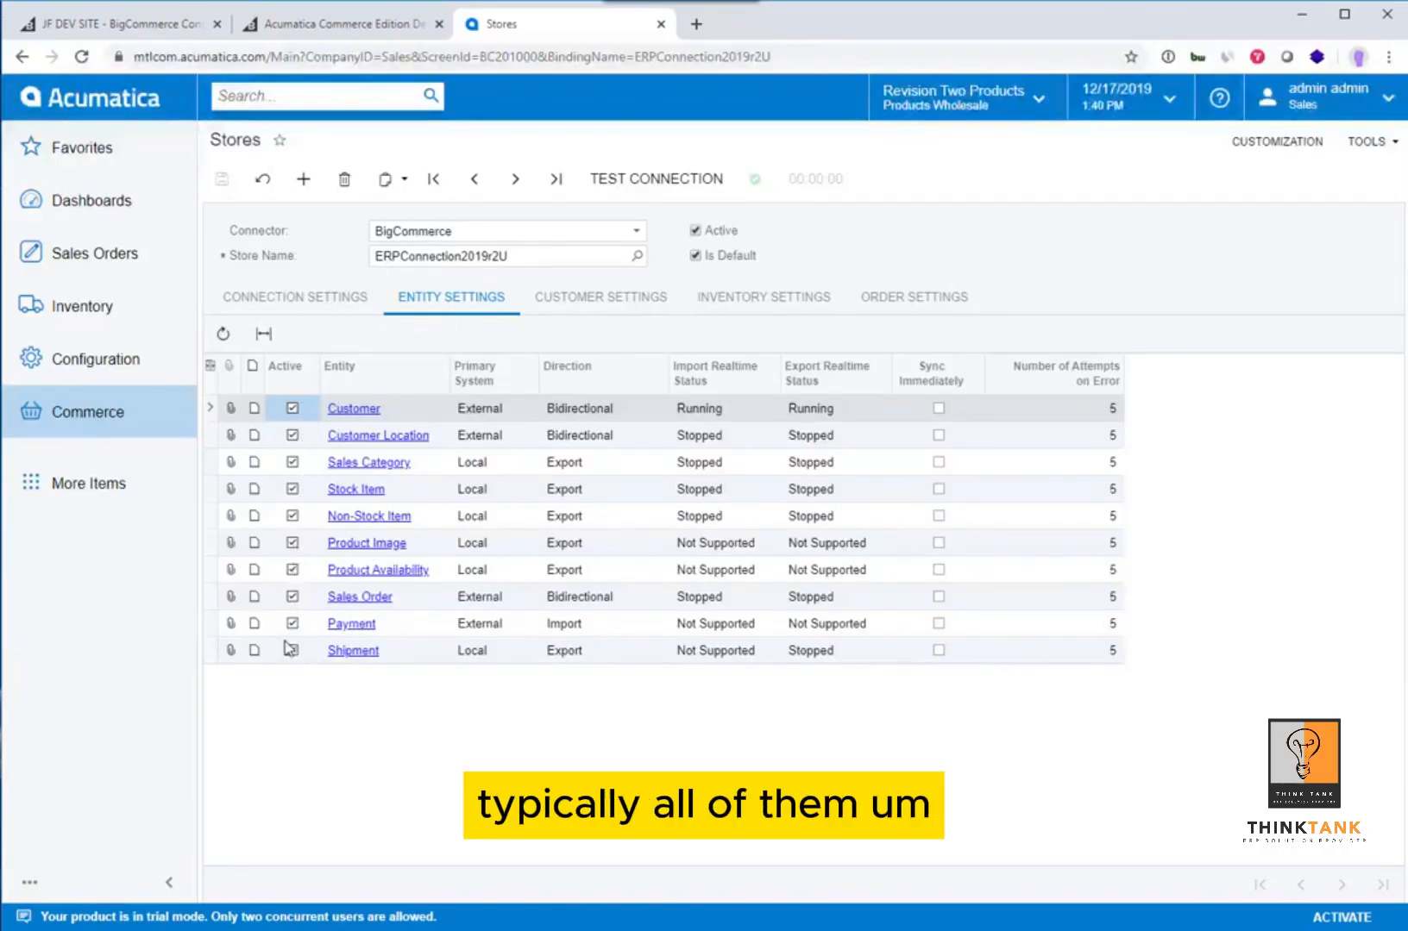
{"action": "left_click", "coordinate": [291, 517]}
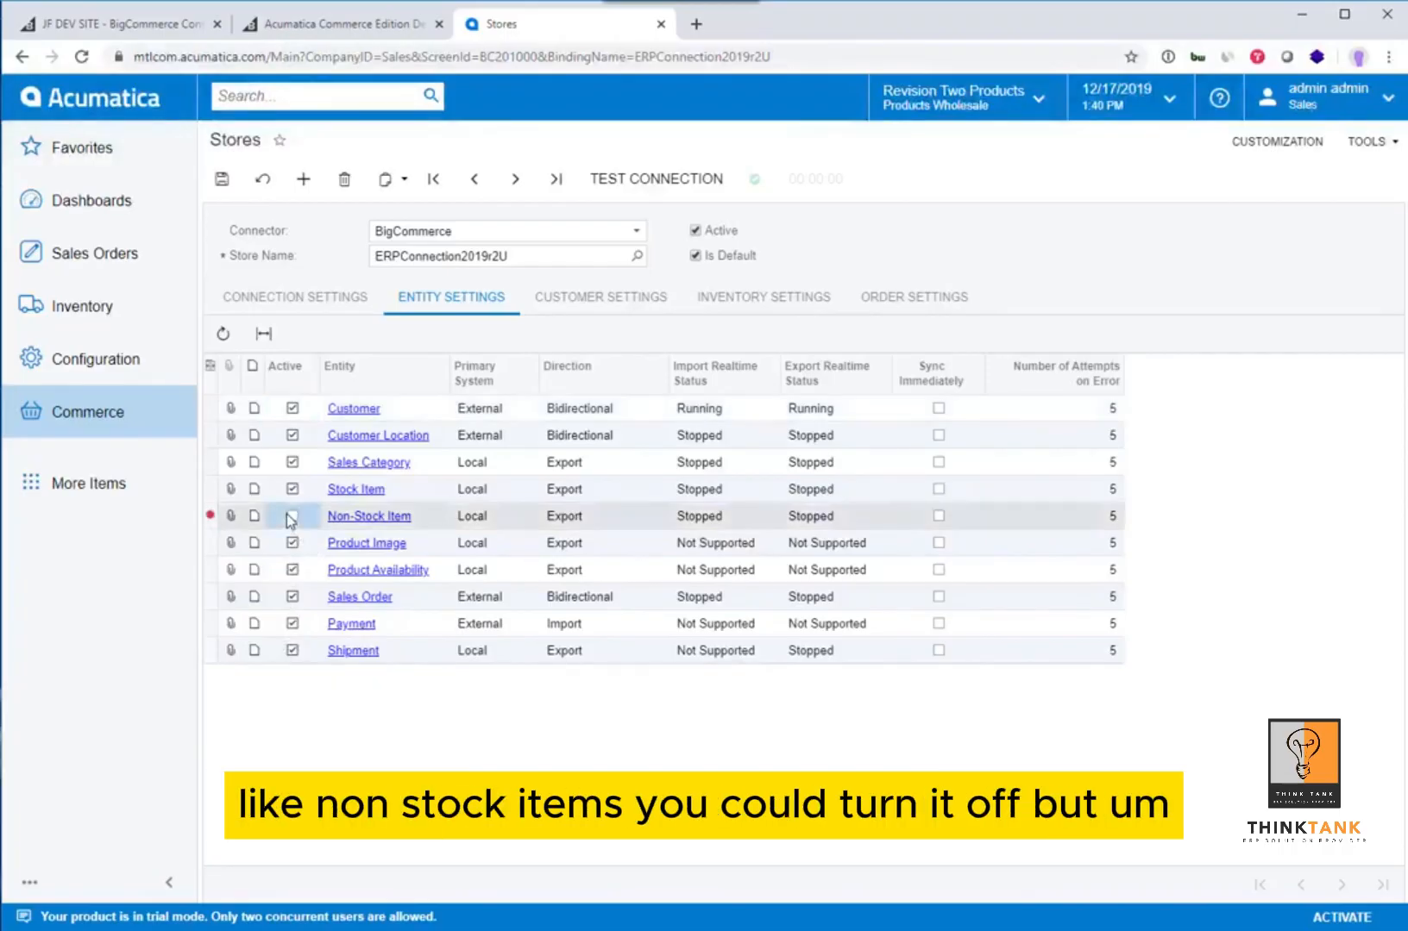
{"action": "left_click", "coordinate": [294, 516]}
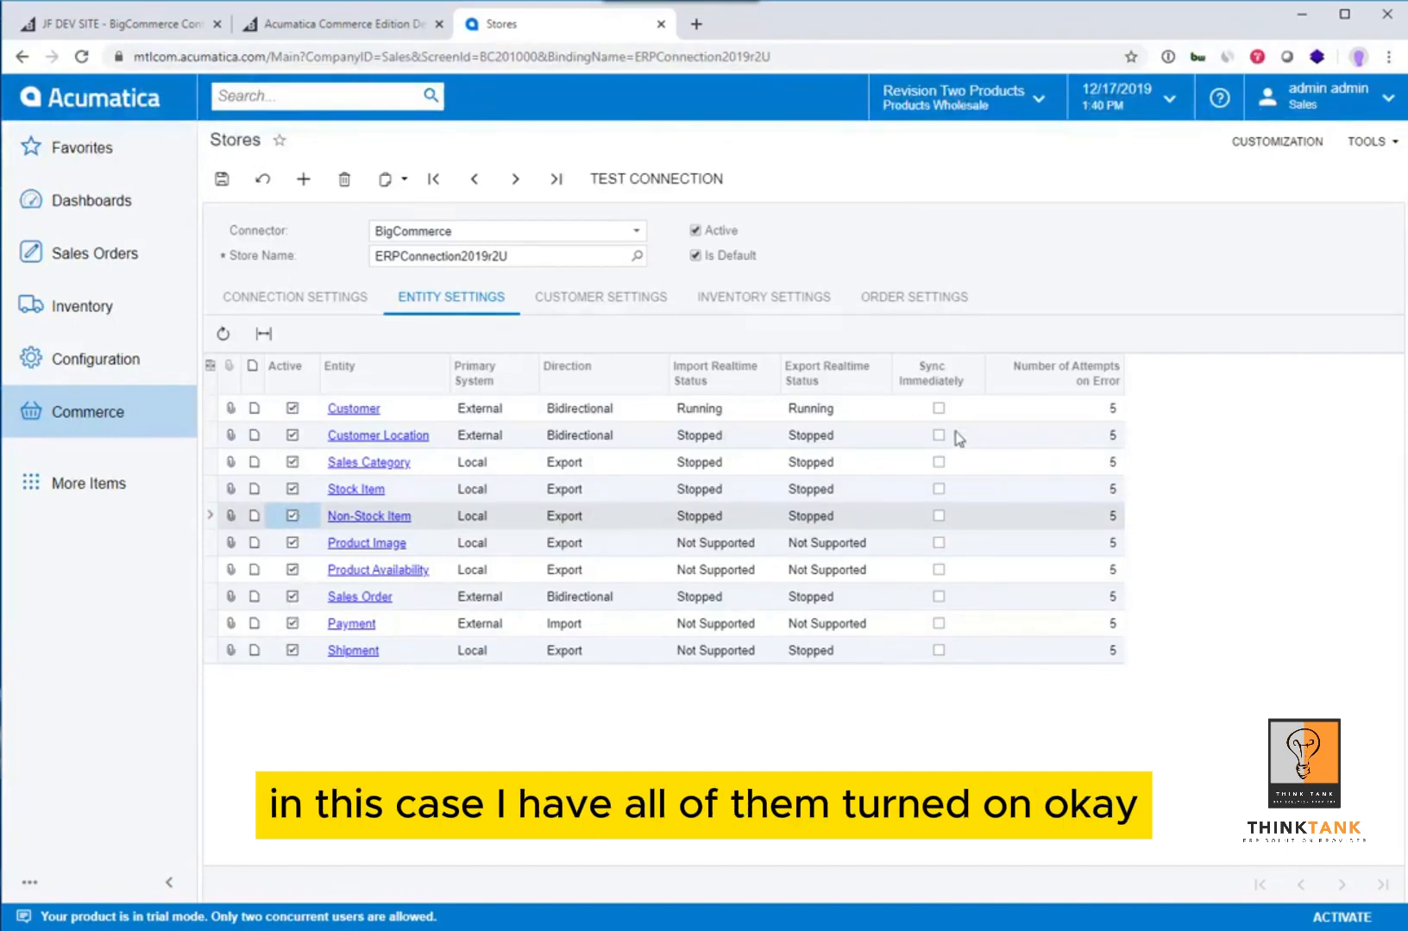
Step: Enable Sync Immediately for Customer, Customer Location and Sales Category, and clear it again for all three
{"action": "left_click", "coordinate": [939, 409]}
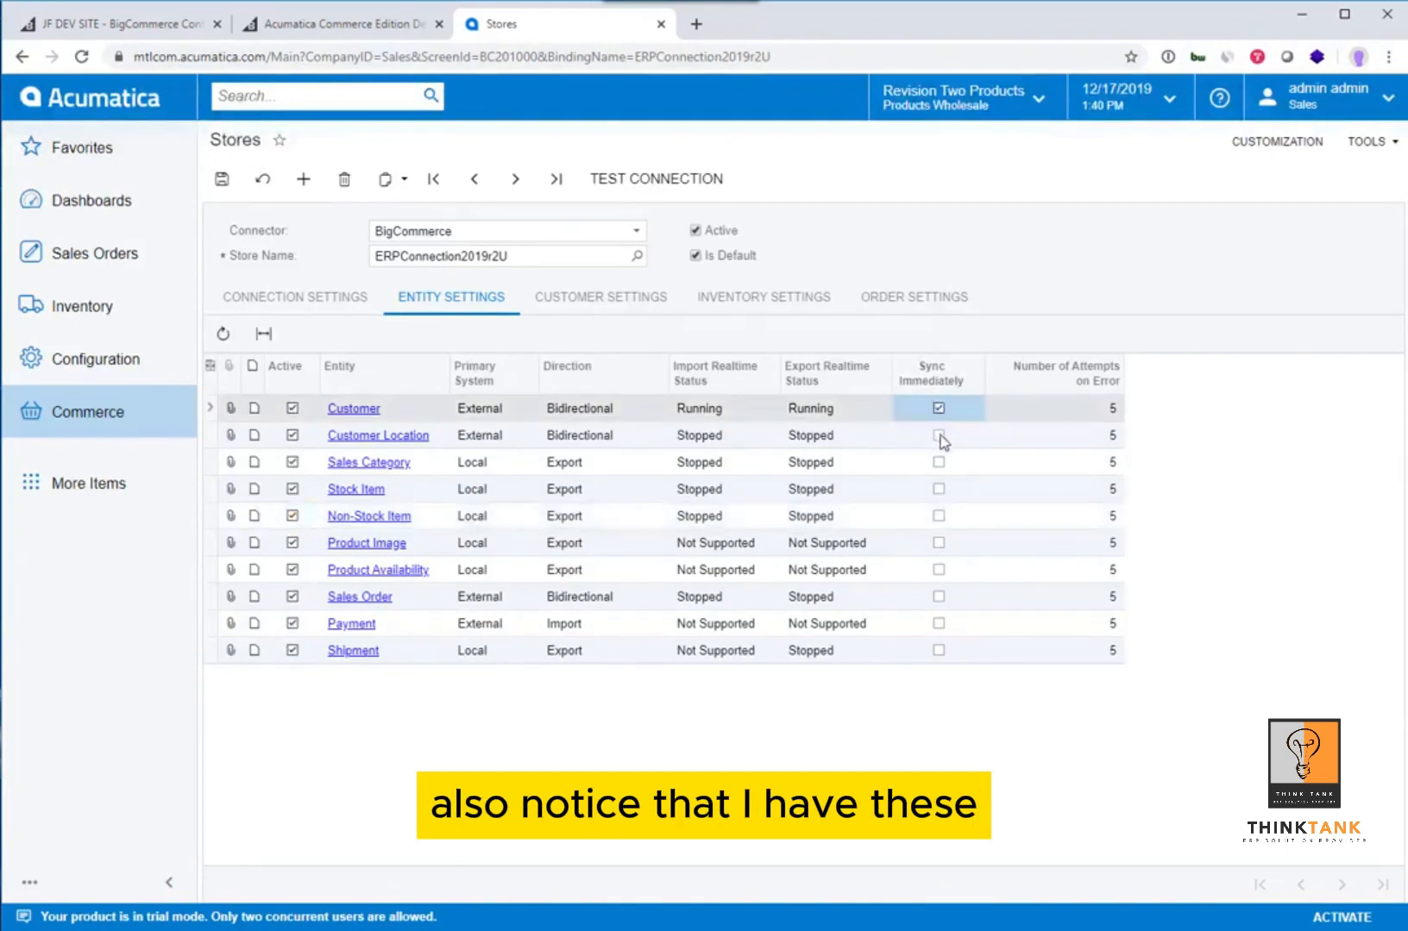
{"action": "left_click", "coordinate": [939, 435]}
{"action": "left_click", "coordinate": [938, 462]}
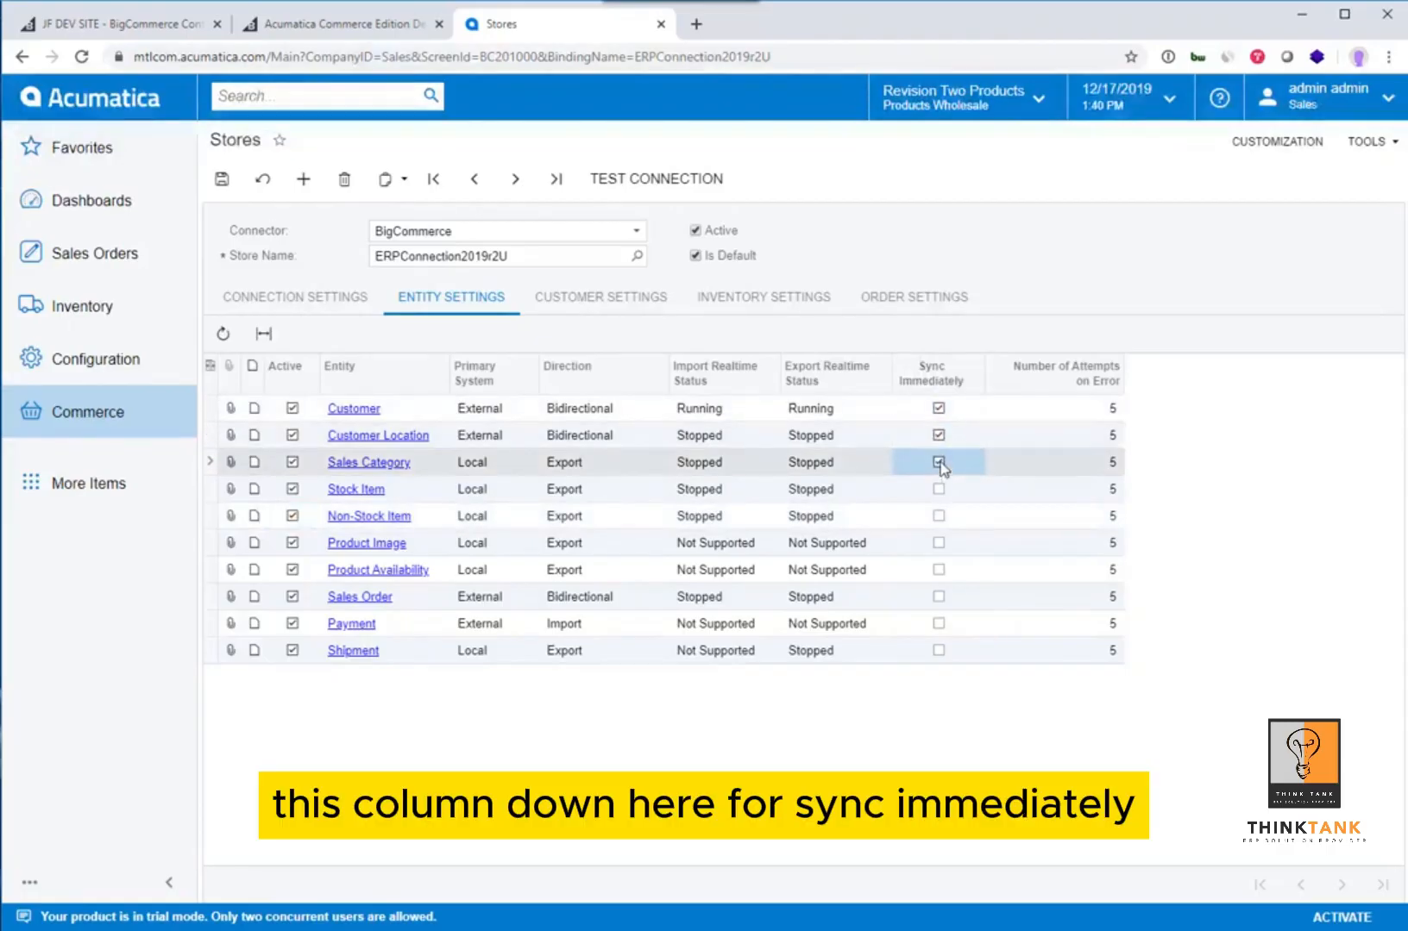
{"action": "left_click", "coordinate": [939, 463]}
{"action": "left_click", "coordinate": [938, 436]}
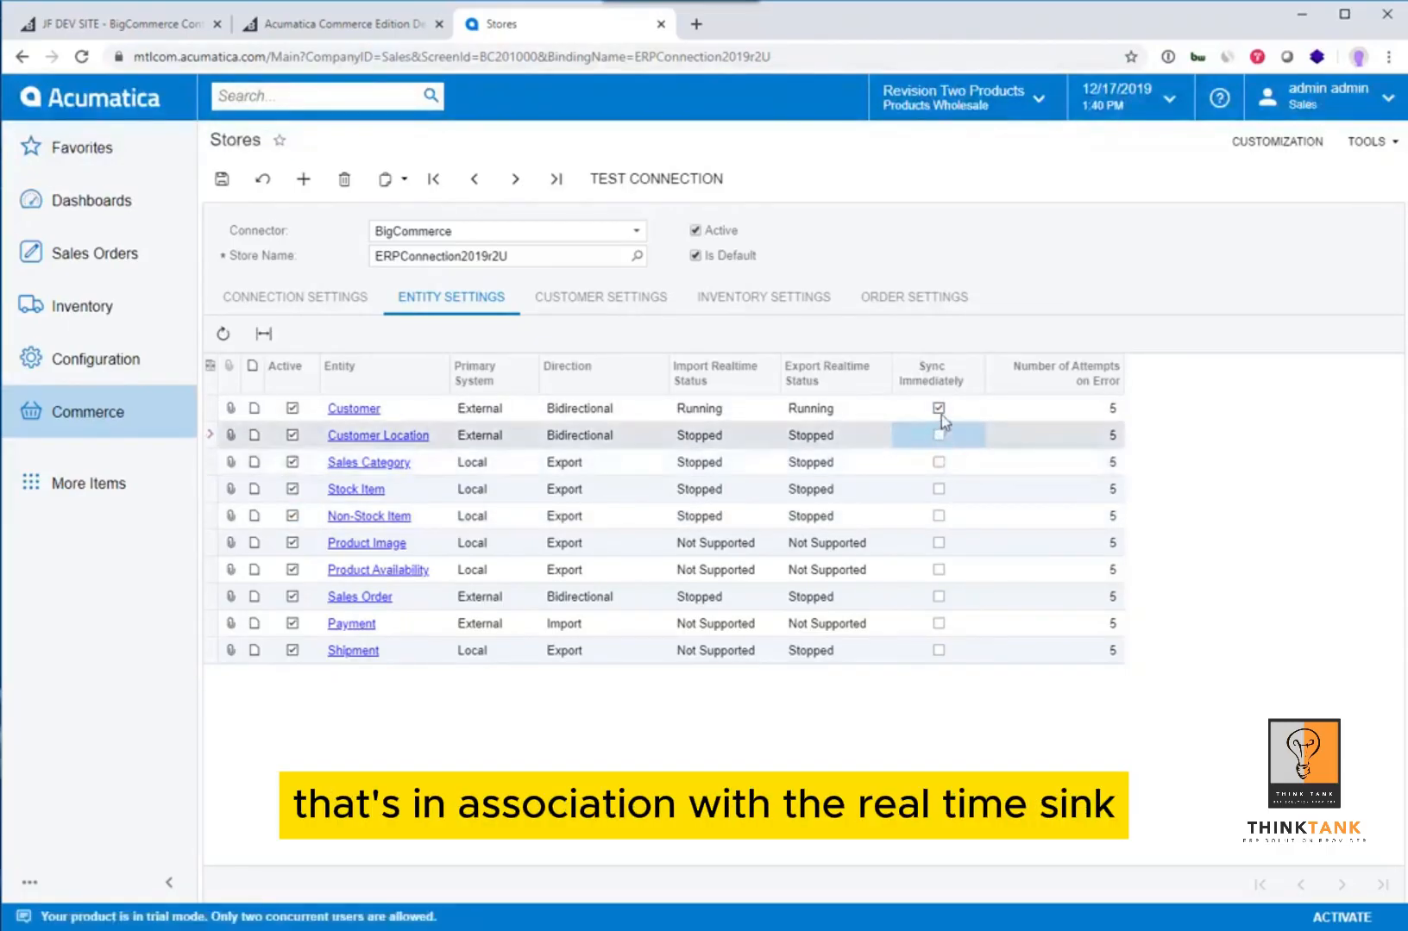
{"action": "left_click", "coordinate": [939, 411]}
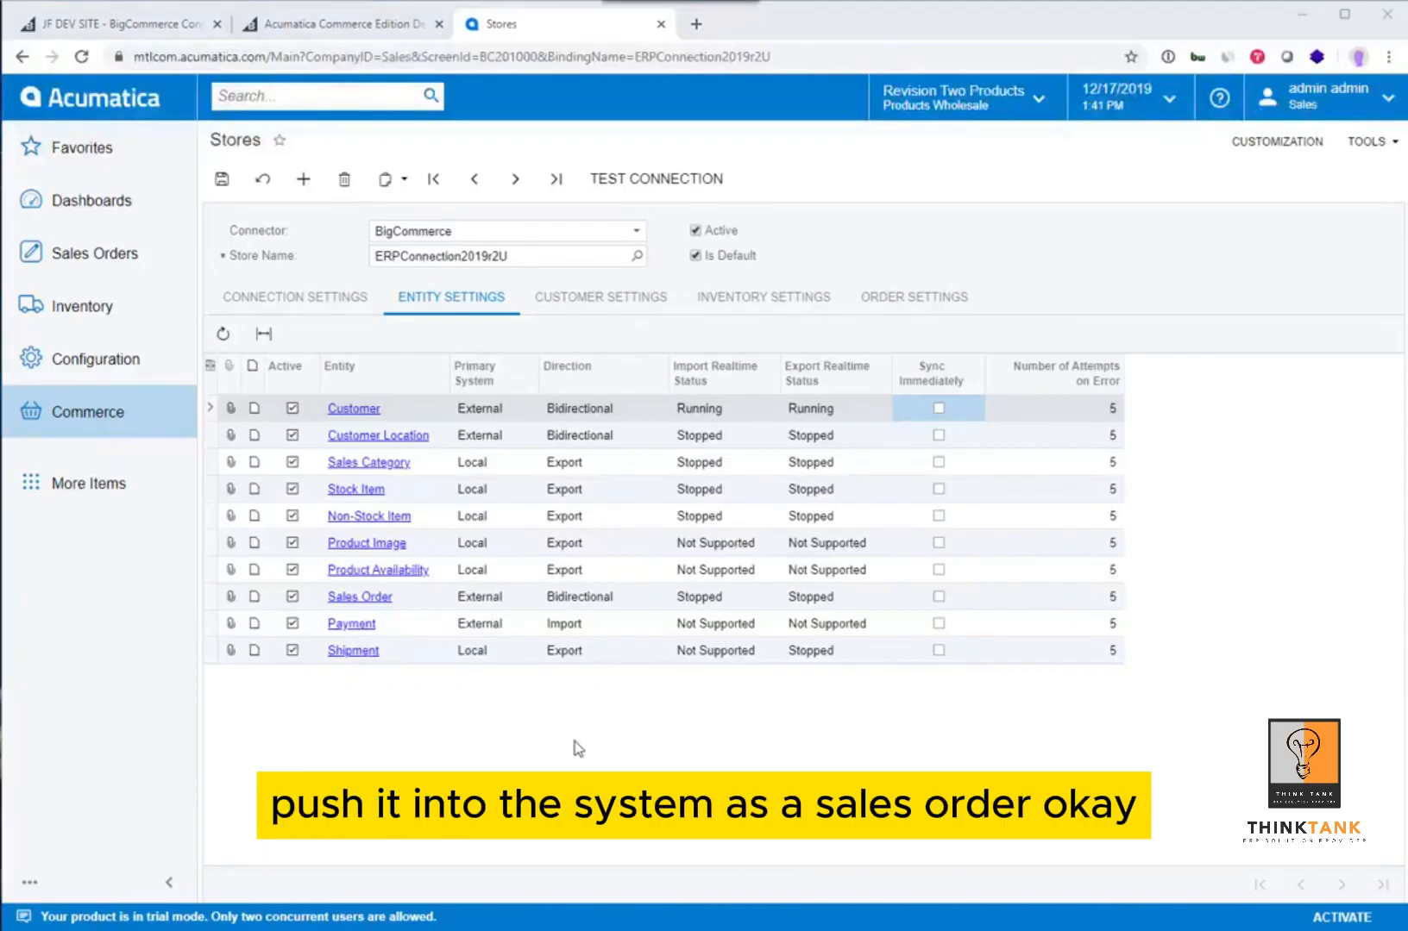
Step: Review the store's customer settings and the stock item categories offered in its inventory settings
{"action": "left_click", "coordinate": [585, 297]}
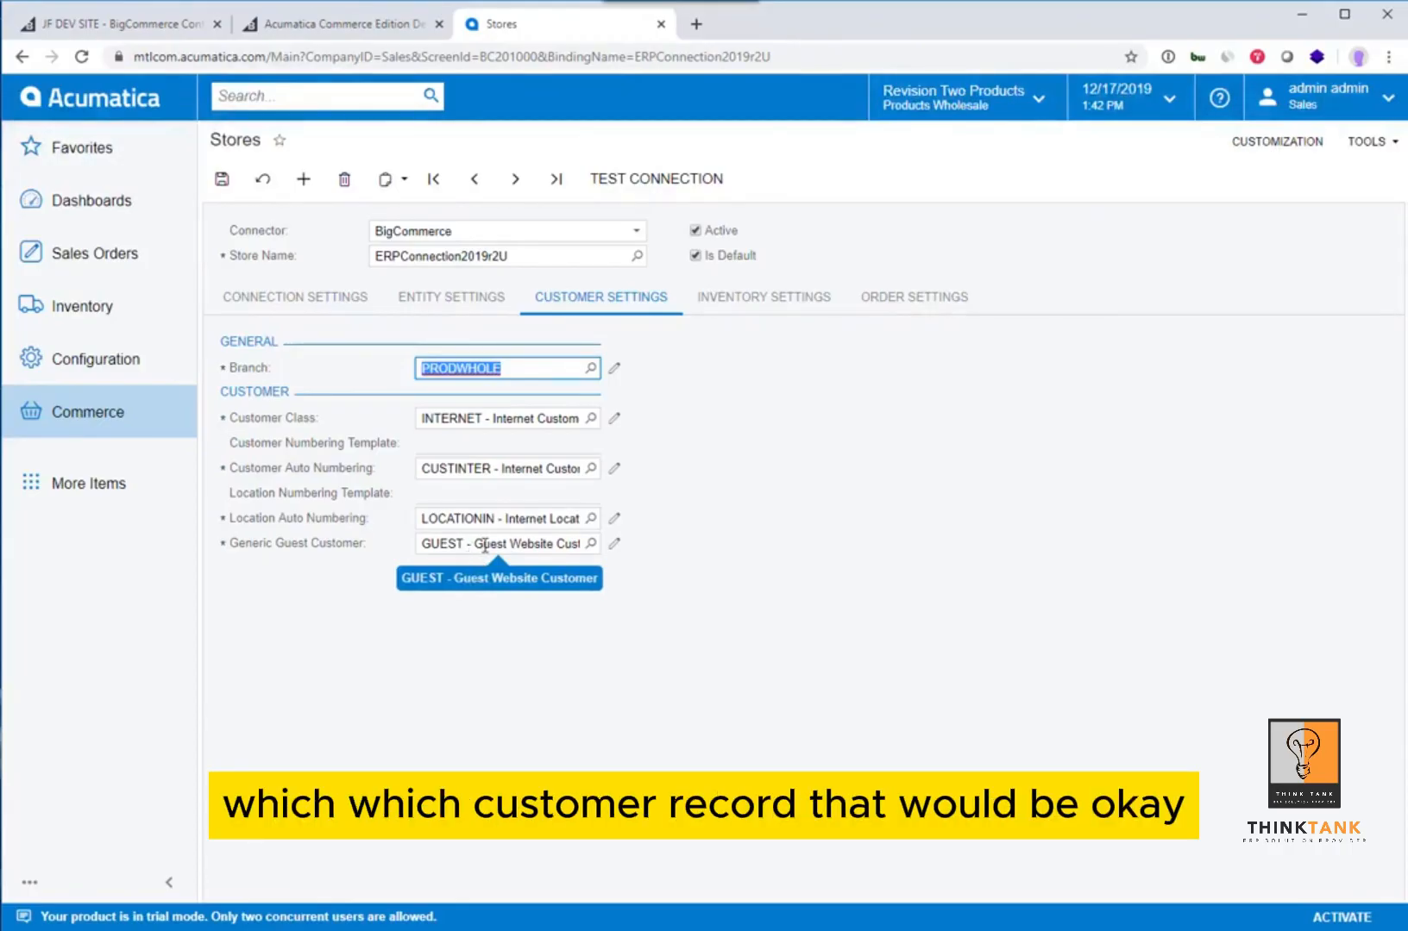
{"action": "left_click", "coordinate": [767, 299]}
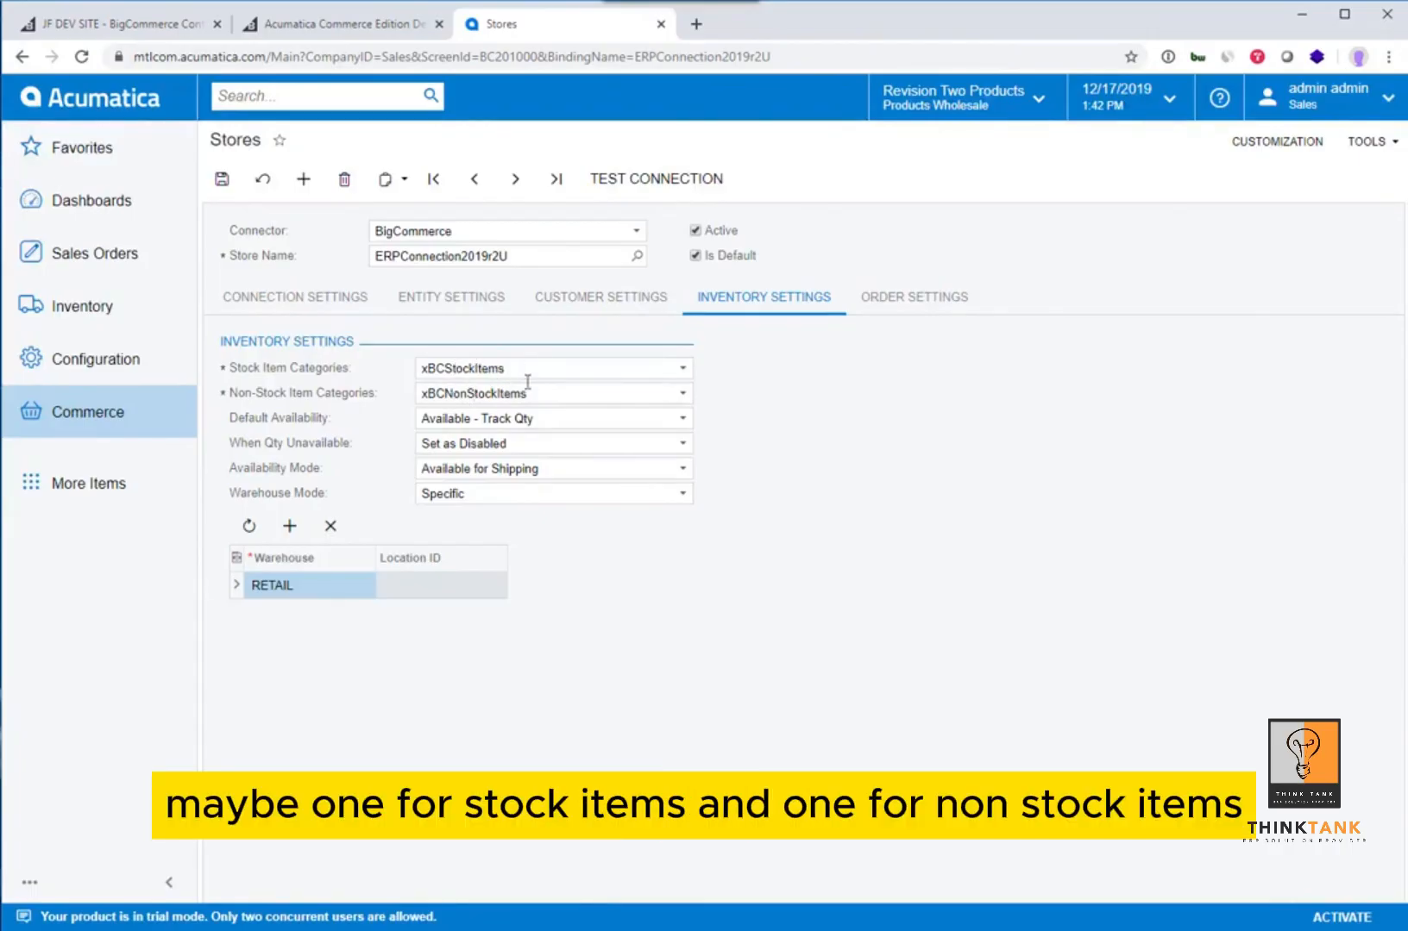
{"action": "left_click", "coordinate": [683, 369]}
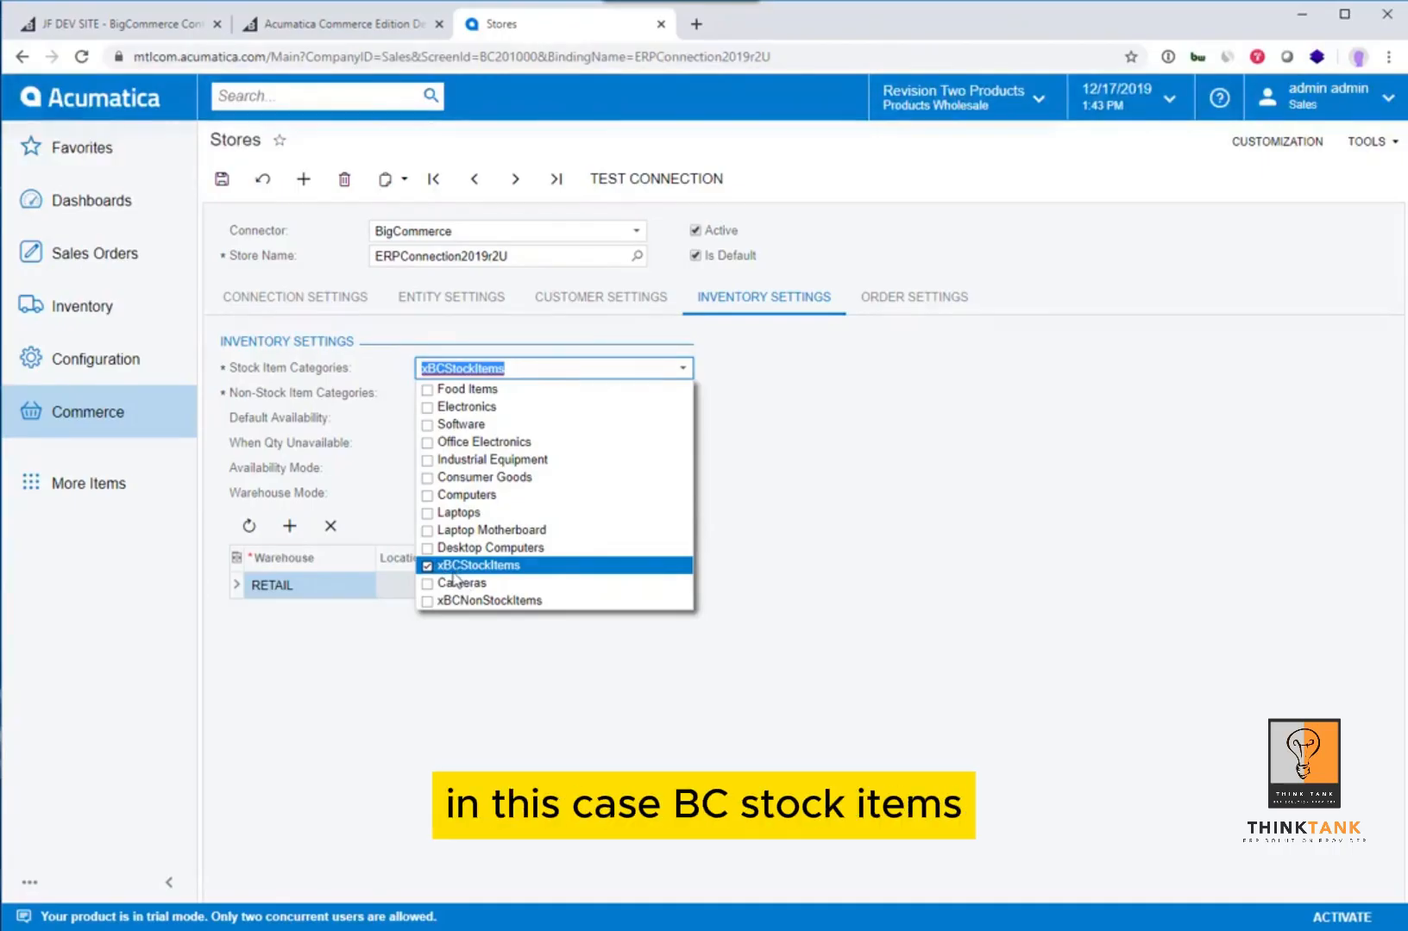
{"action": "left_click", "coordinate": [813, 547]}
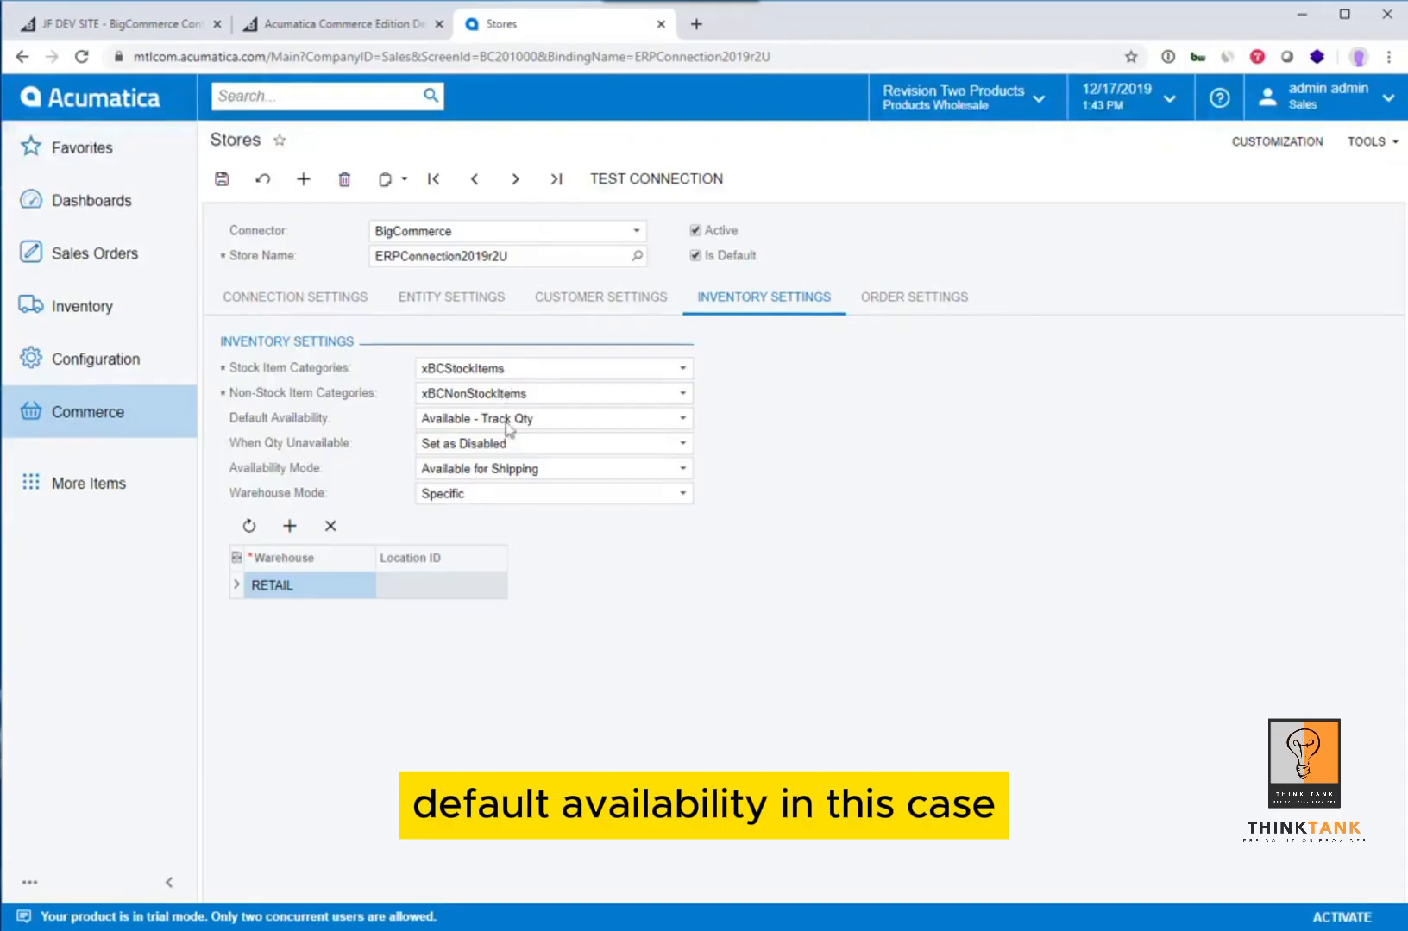
Step: Examine the Default Availability options in the inventory settings, keeping Available - Track Qty
{"action": "left_click", "coordinate": [682, 421]}
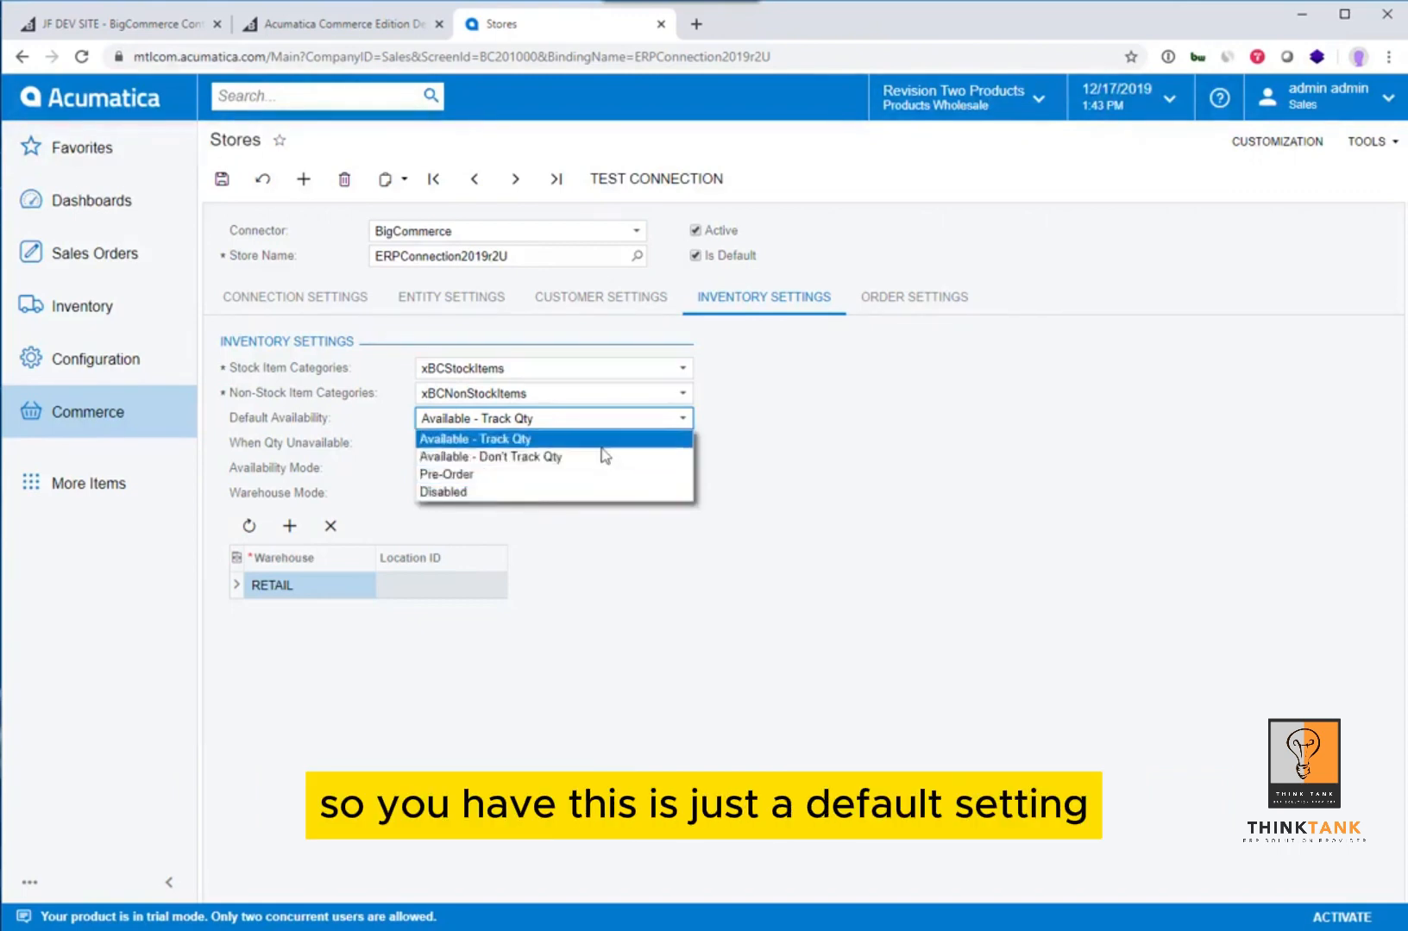
{"action": "left_click", "coordinate": [771, 491]}
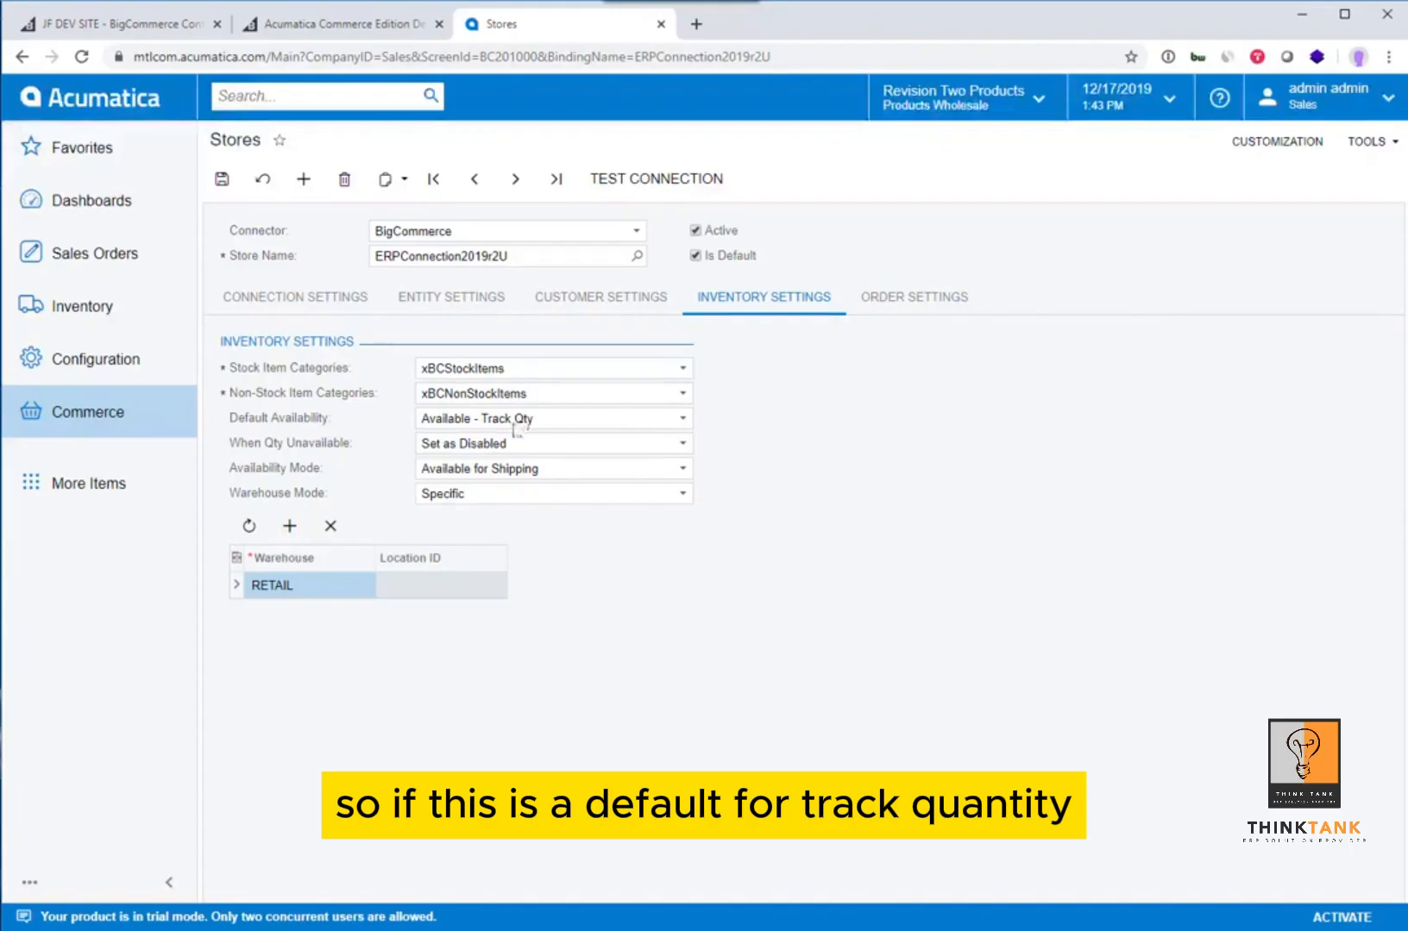
{"action": "left_click", "coordinate": [680, 422]}
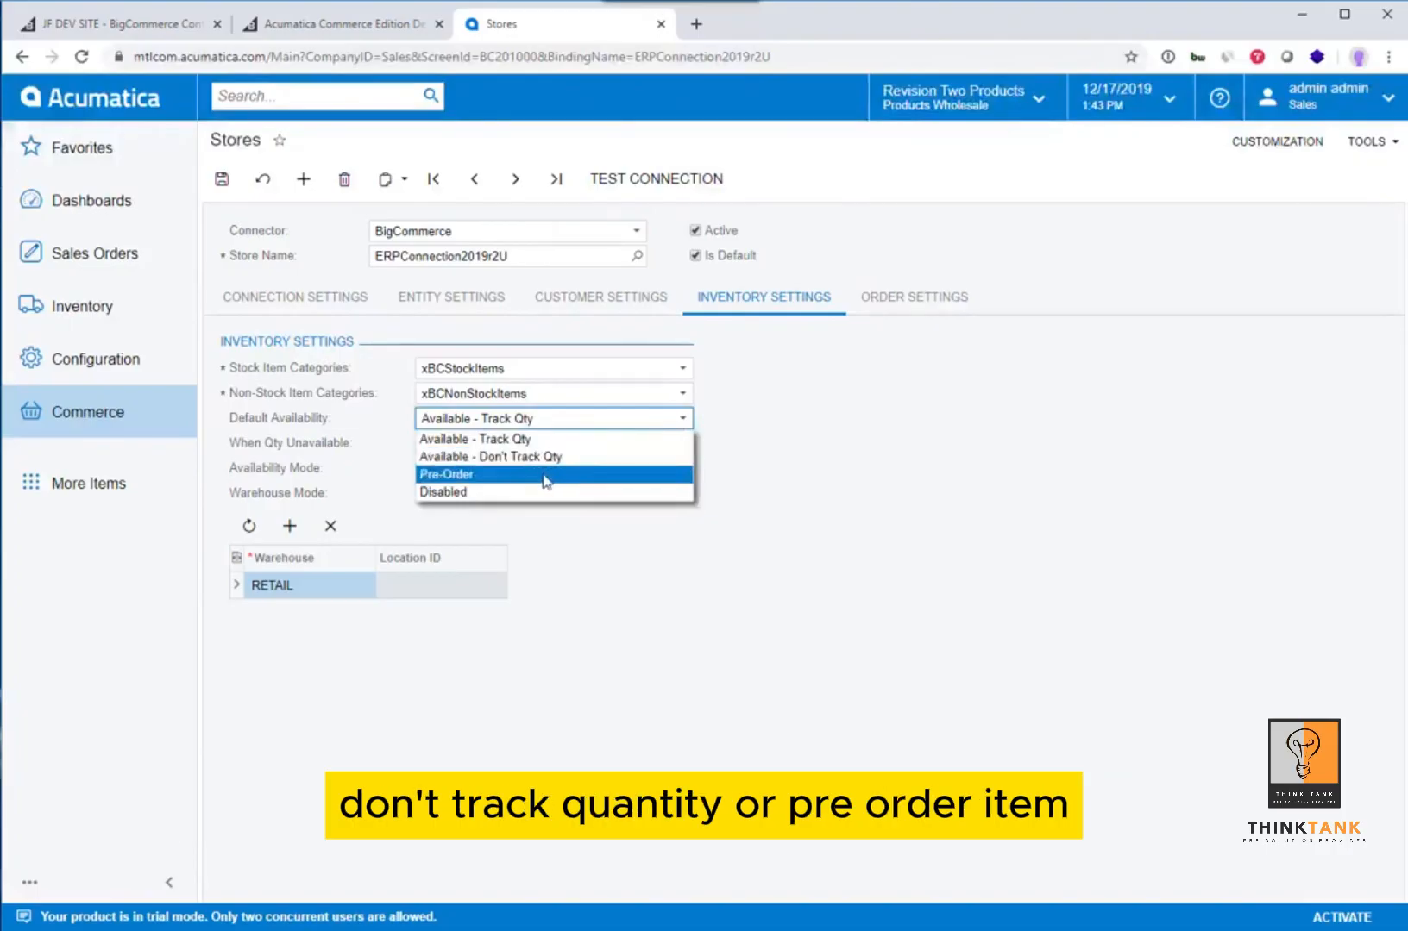
{"action": "left_click", "coordinate": [787, 484]}
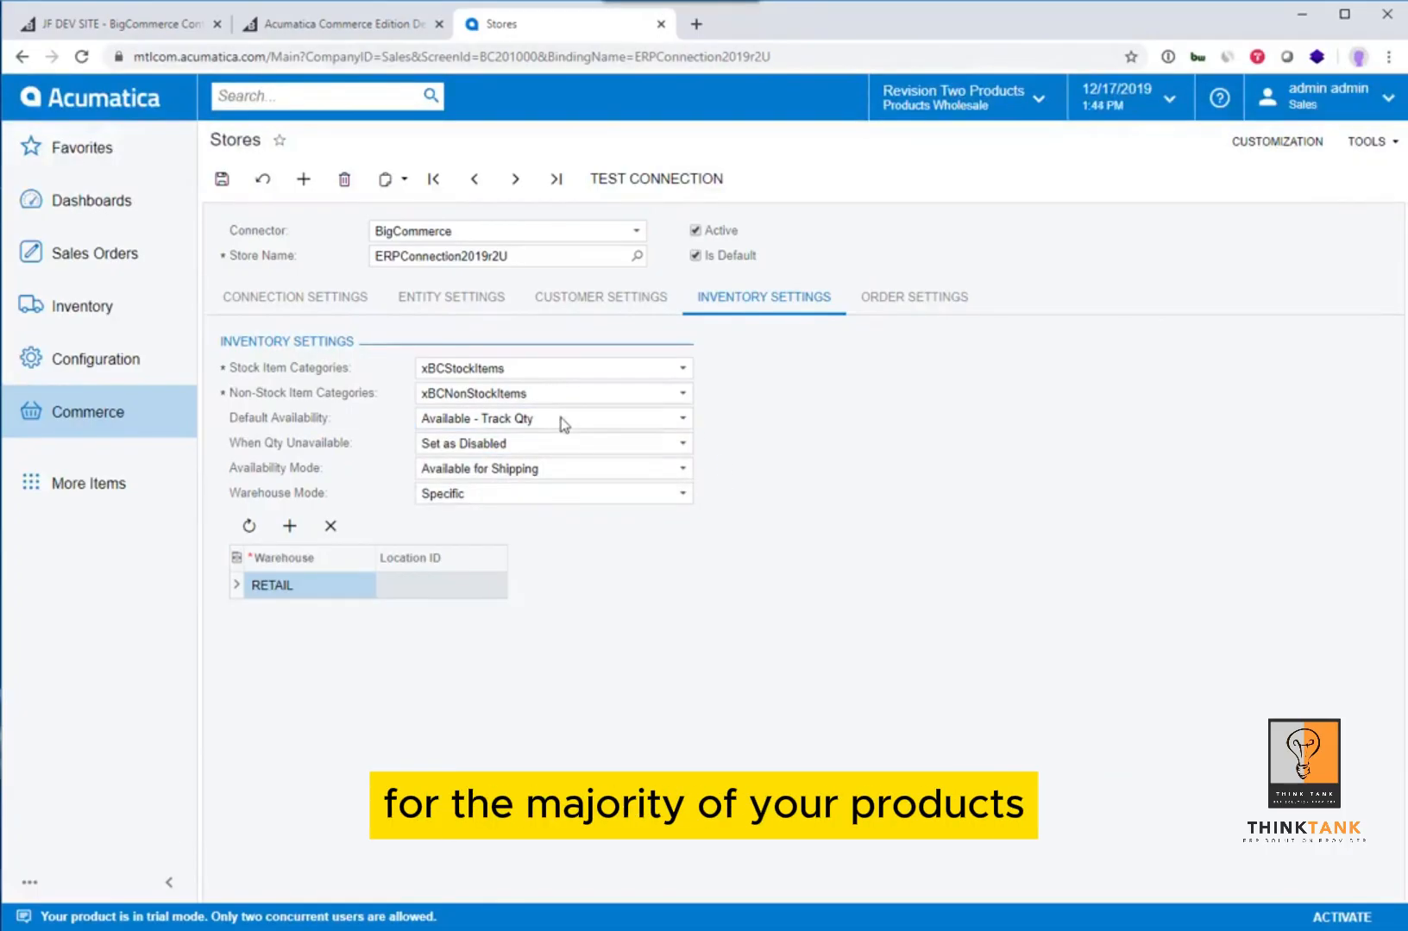
Step: Examine the options for When Qty Unavailable and Availability Mode, keeping Set as Disabled and Available for Shipping
{"action": "left_click", "coordinate": [543, 447]}
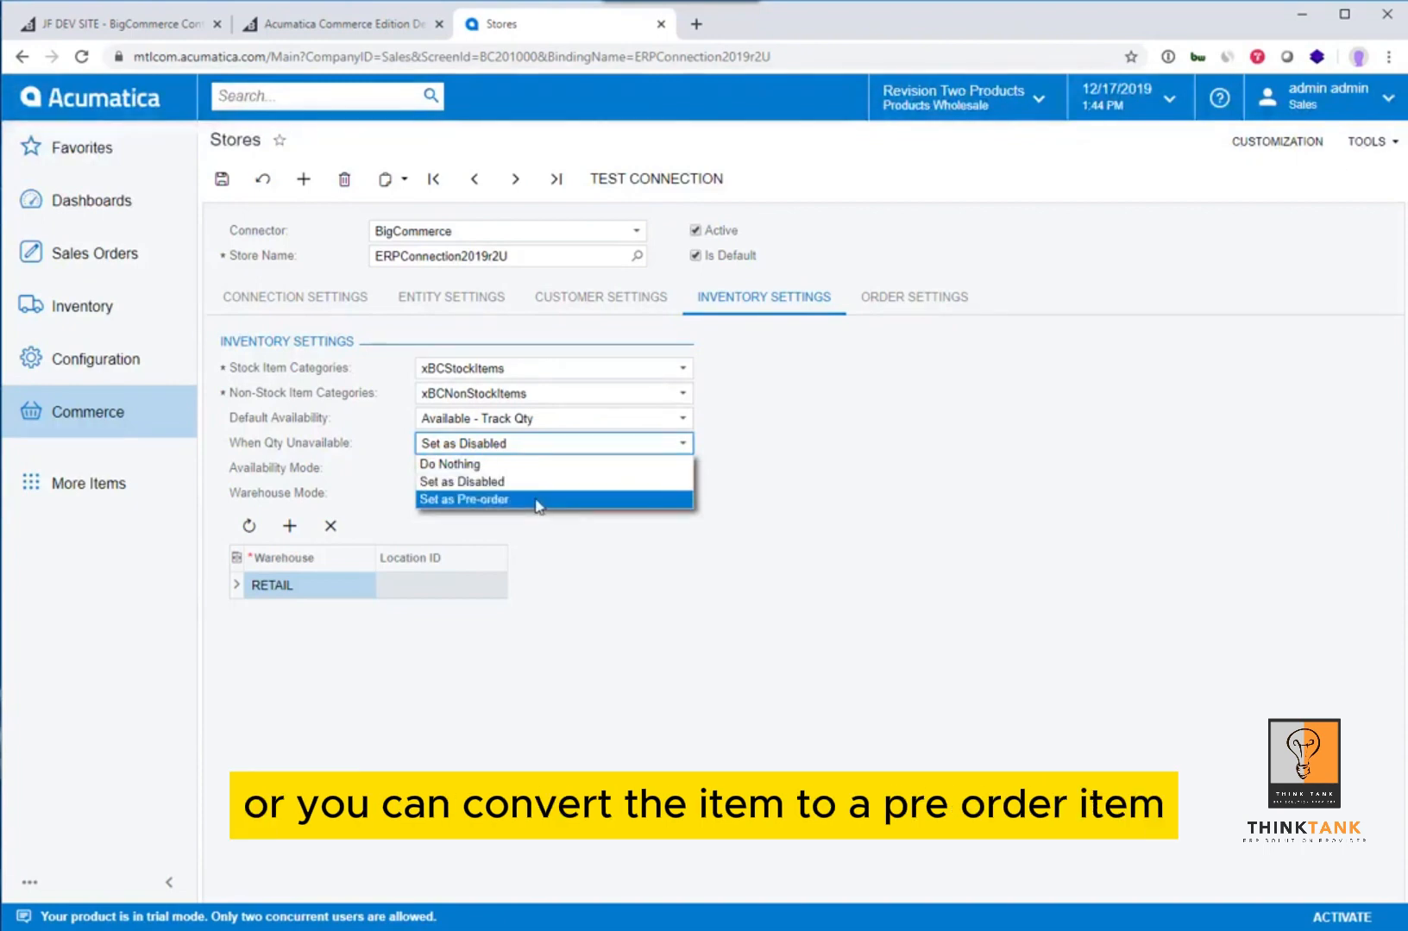
{"action": "left_click", "coordinate": [786, 497]}
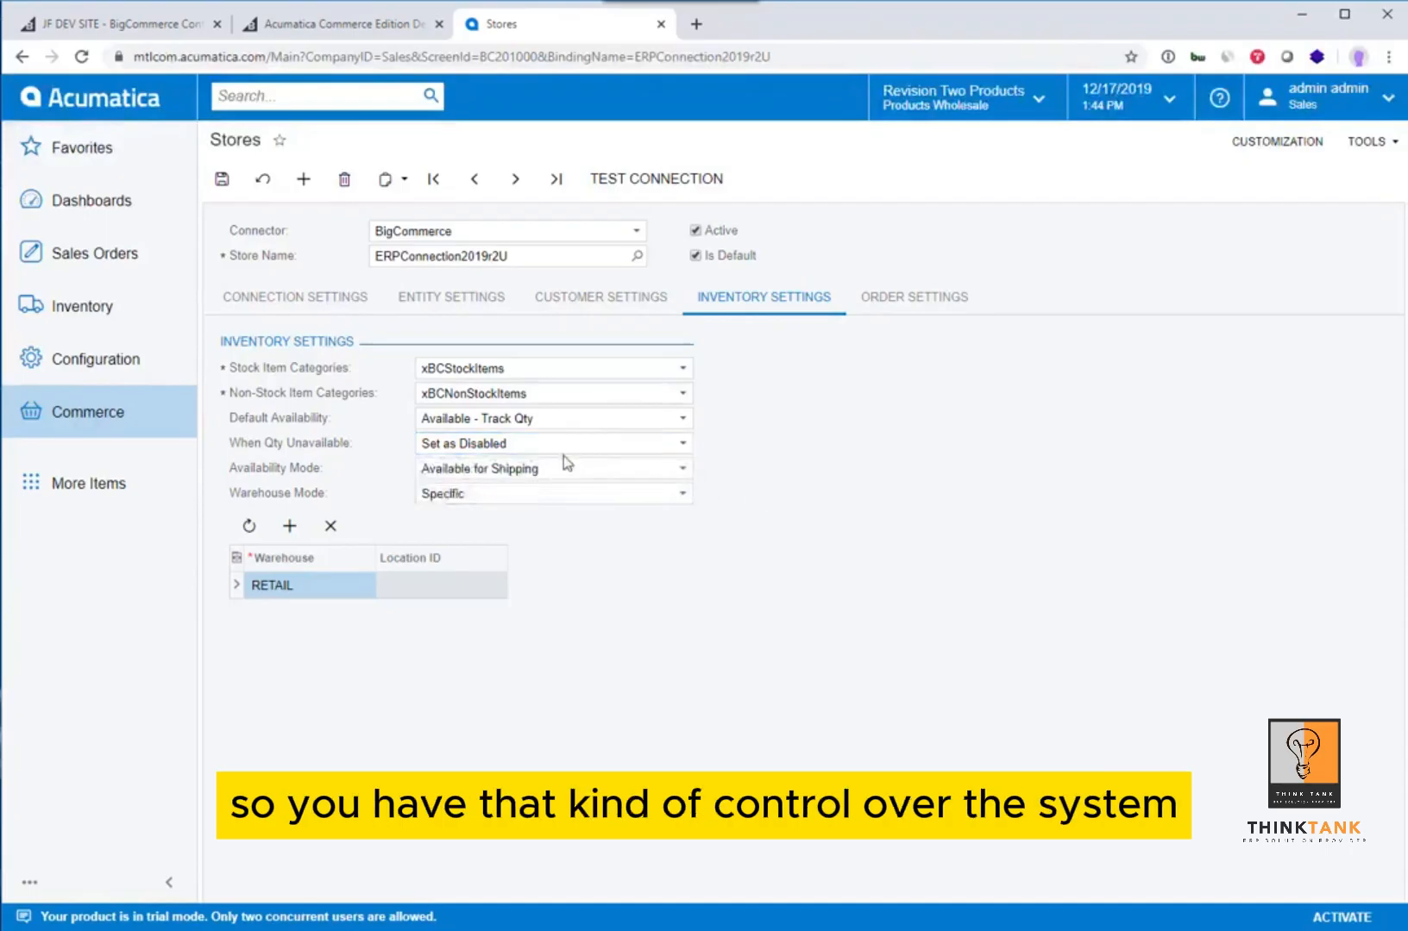
{"action": "left_click", "coordinate": [578, 475]}
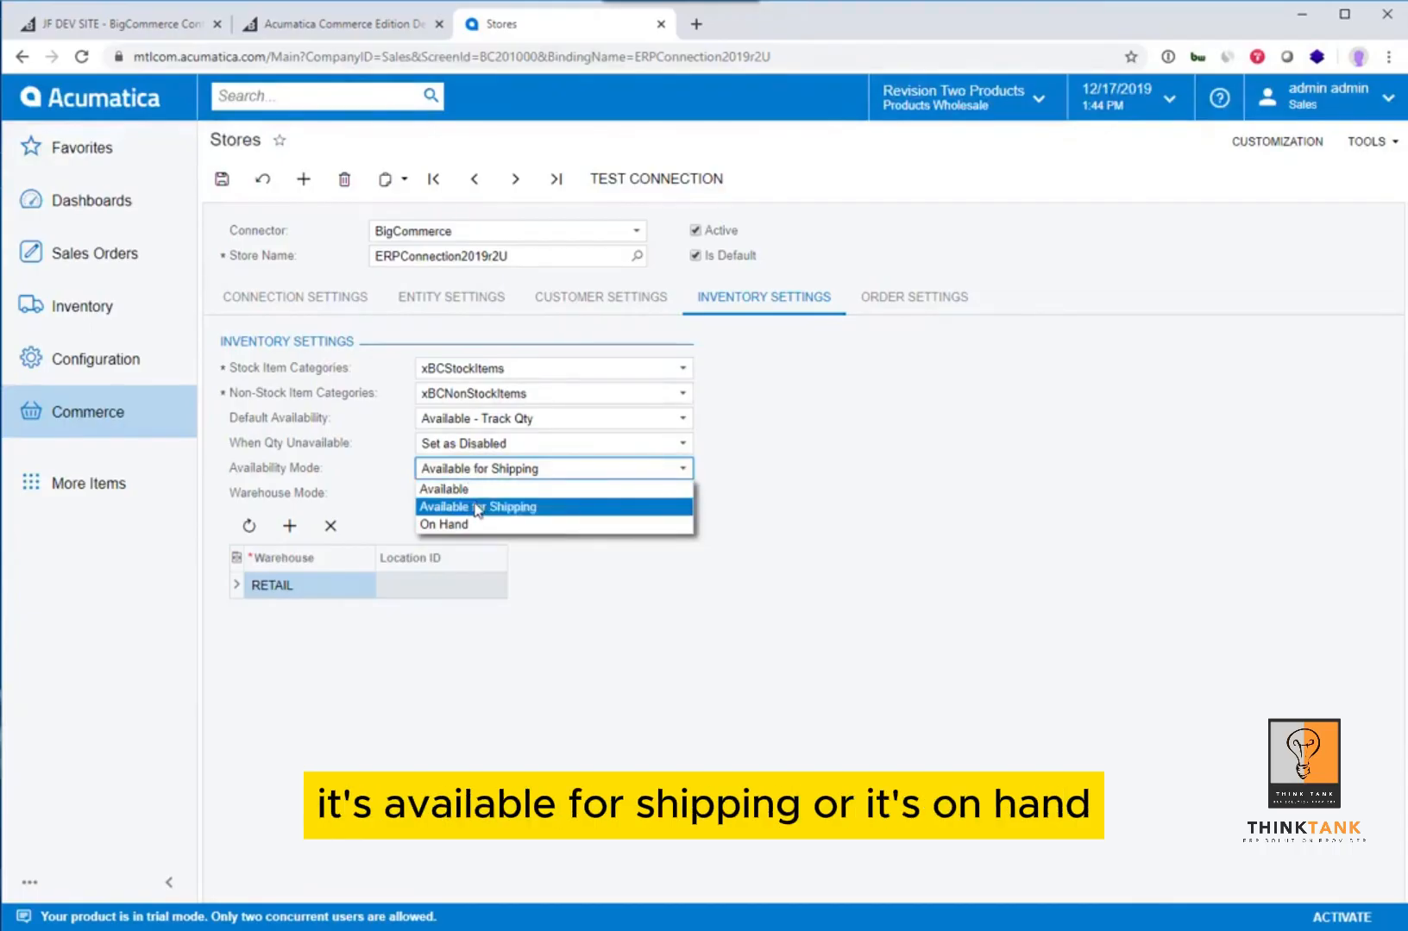
{"action": "left_click", "coordinate": [835, 538]}
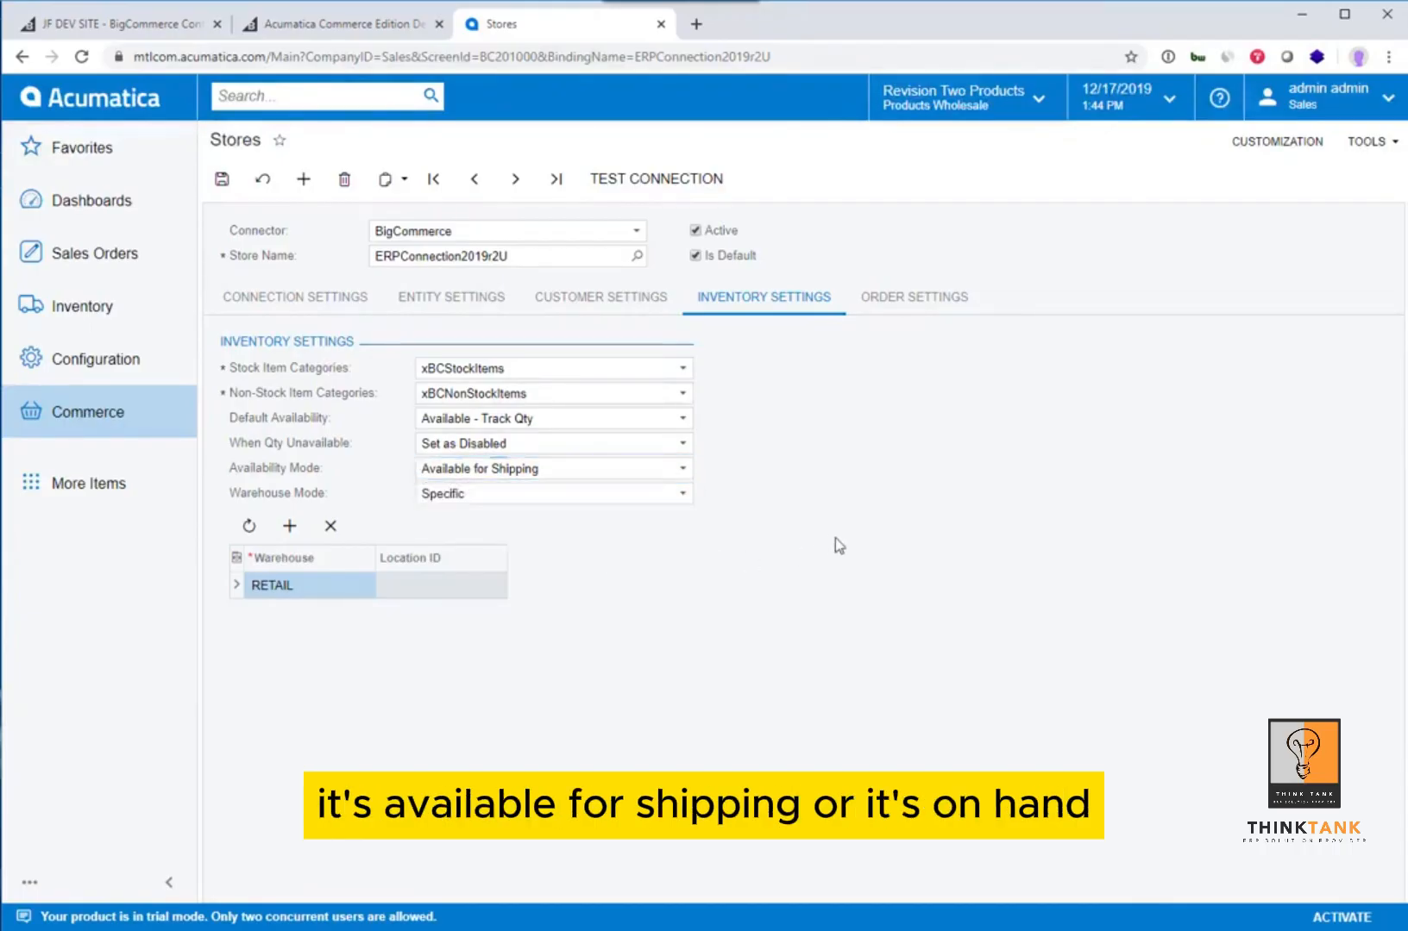
Step: Keep the warehouse mode at Specific and add the SMWARE warehouse to the store's warehouse list
{"action": "left_click", "coordinate": [529, 498]}
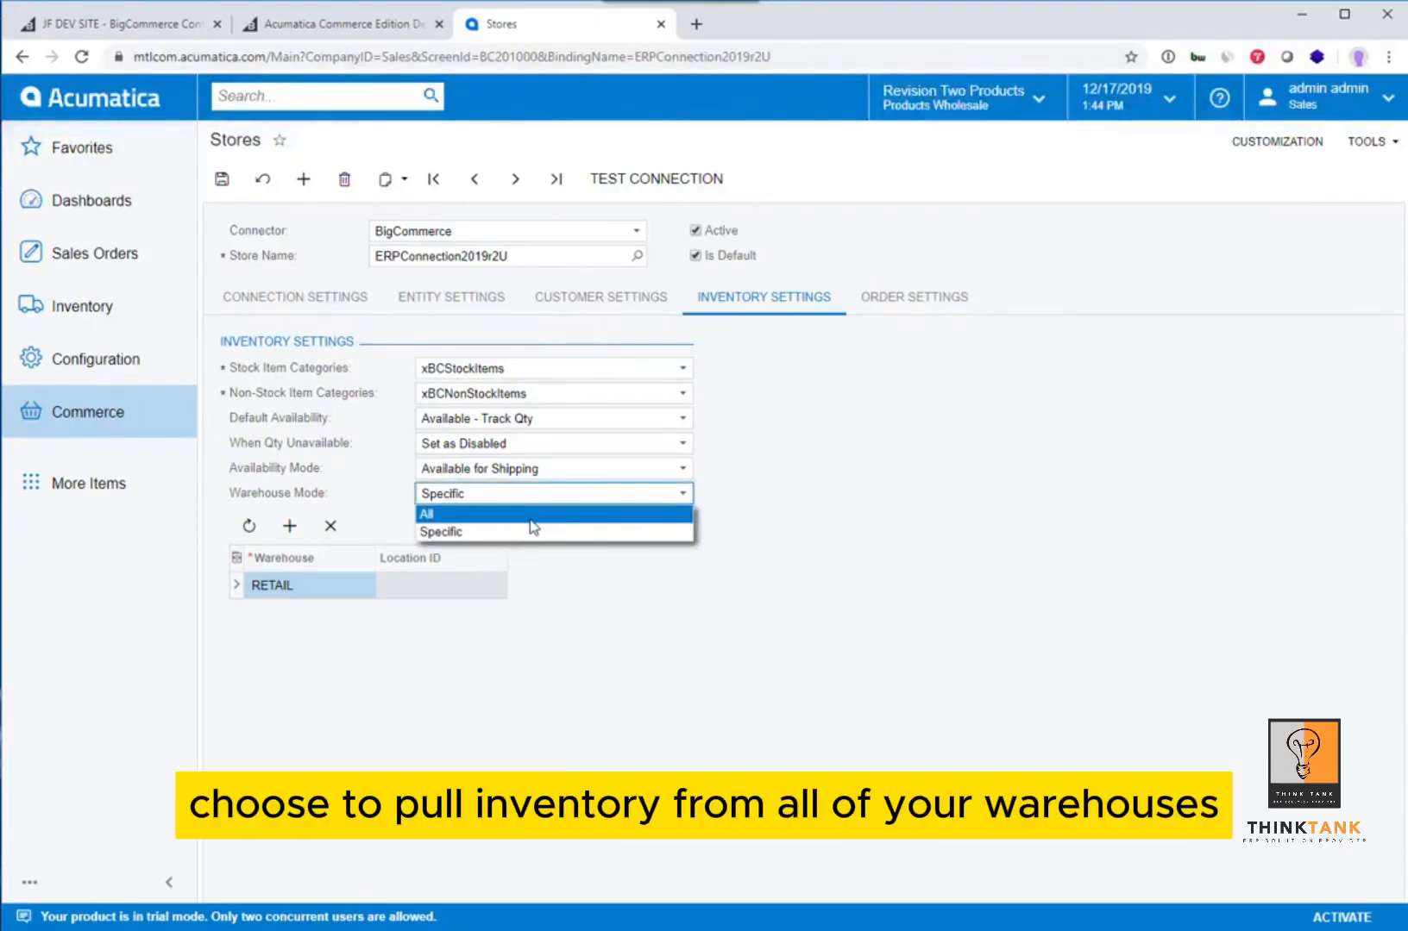
{"action": "left_click", "coordinate": [534, 533]}
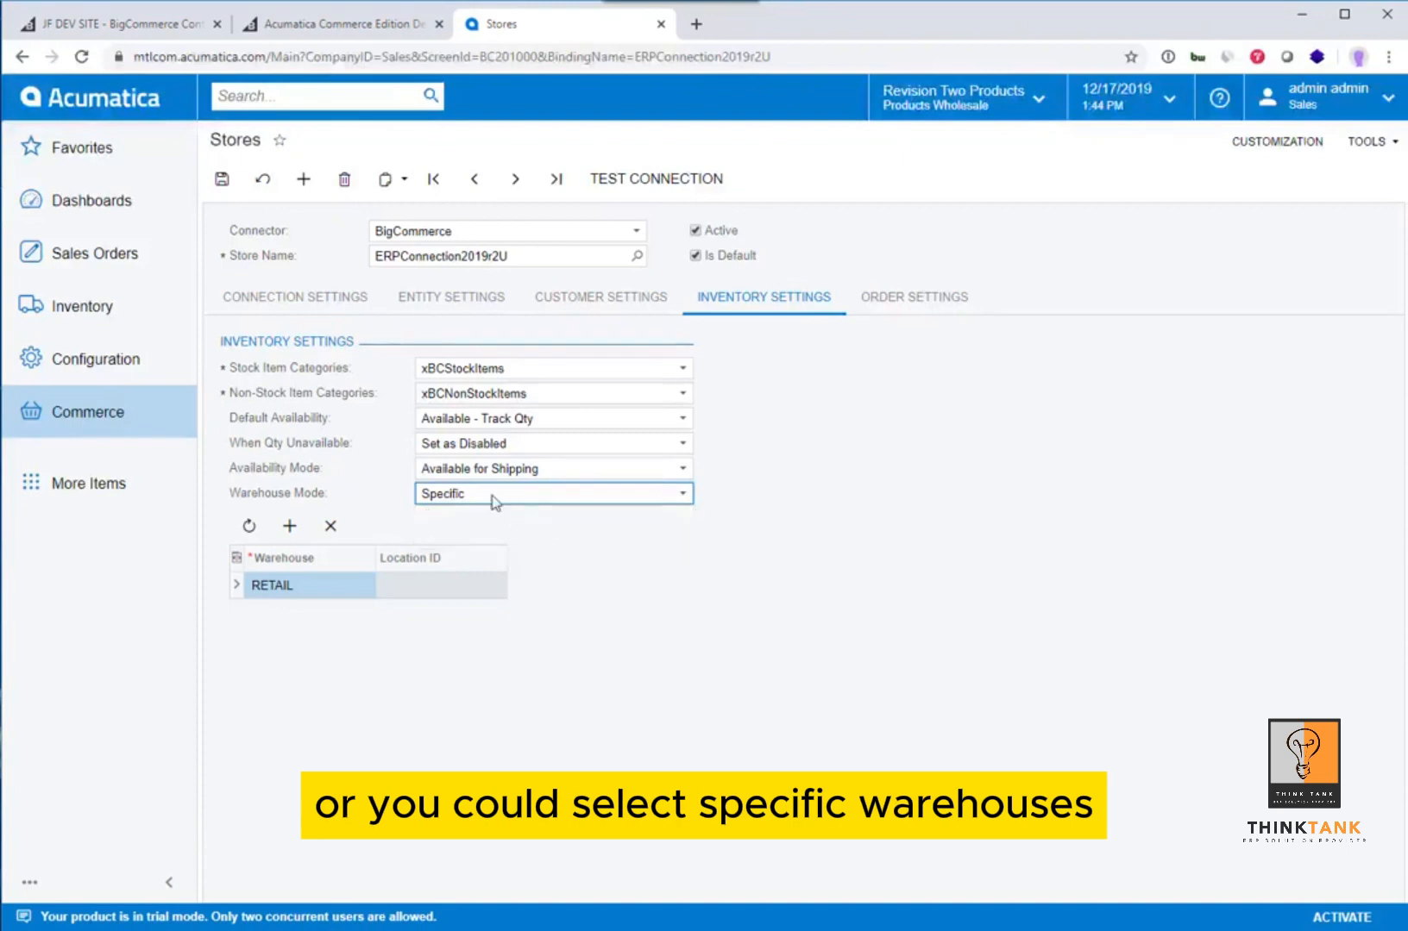
{"action": "left_click", "coordinate": [290, 526]}
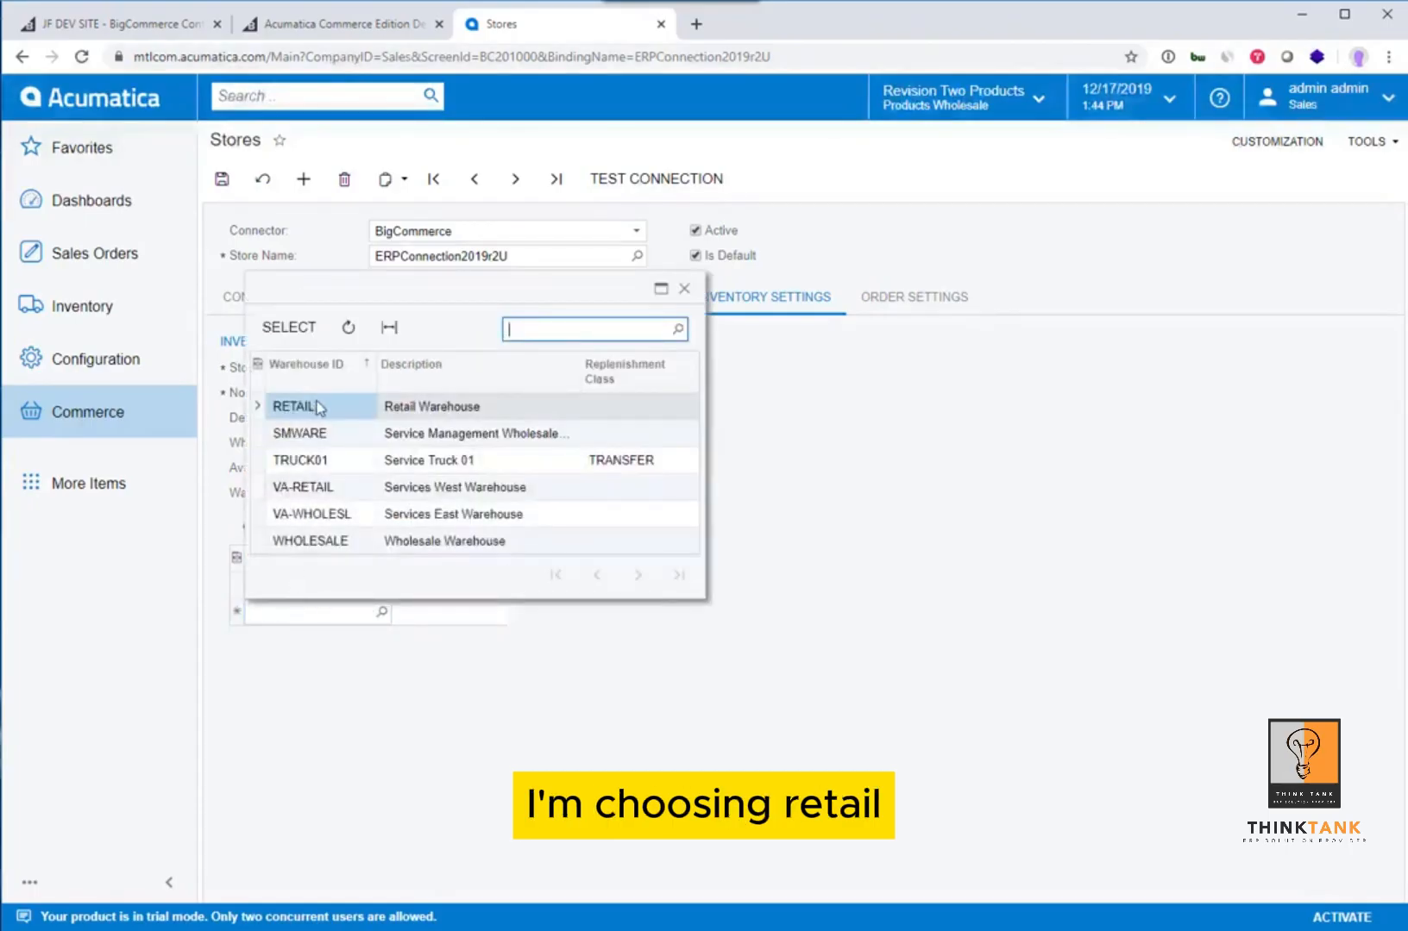
{"action": "left_click_drag", "start_coordinate": [449, 287], "coordinate": [921, 355]}
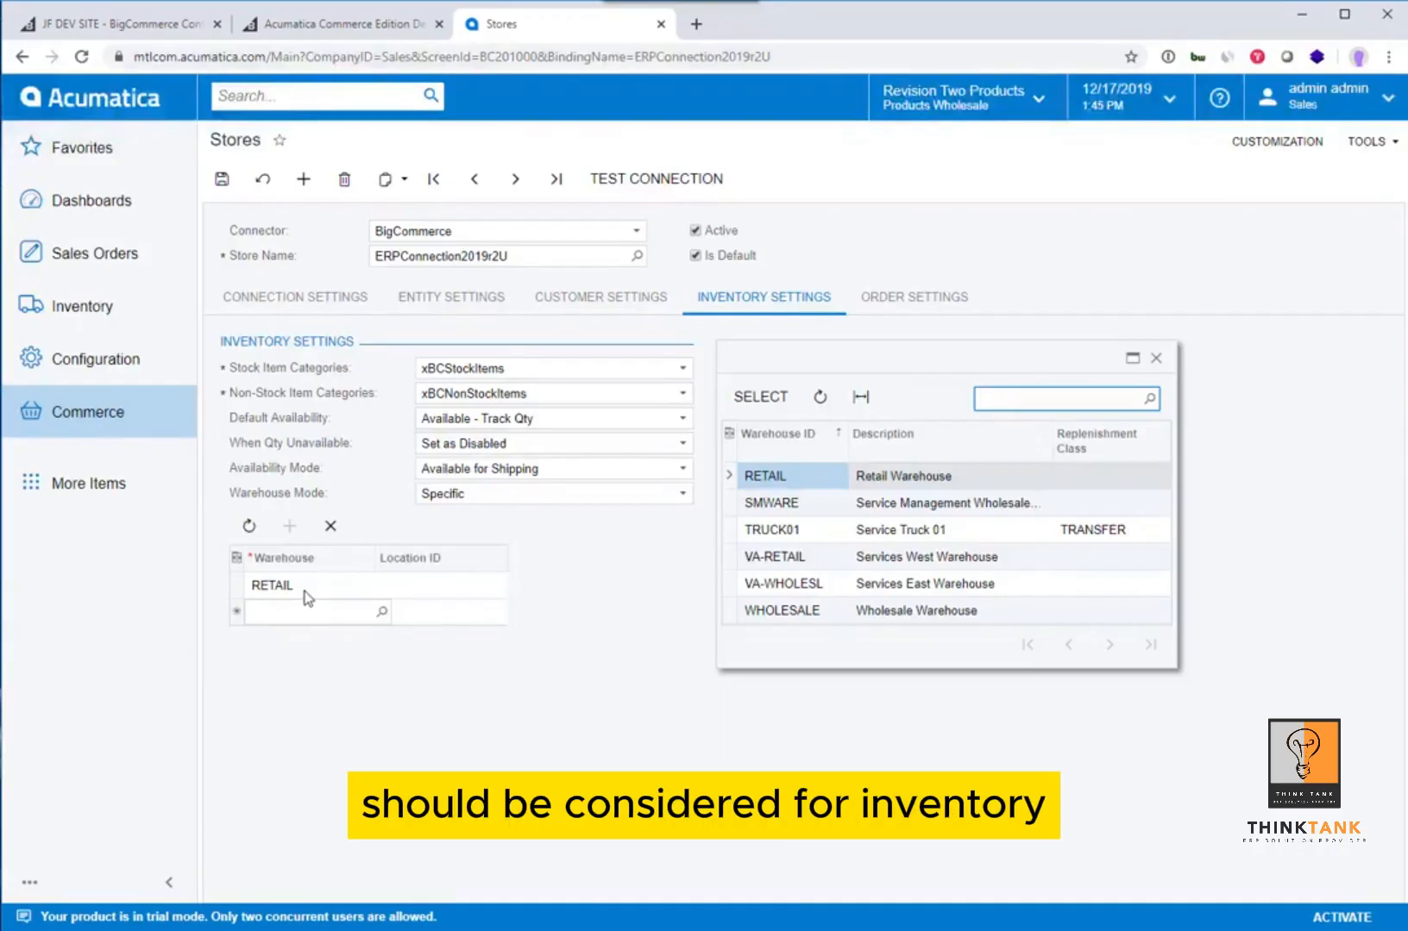
{"action": "left_click", "coordinate": [791, 505]}
{"action": "left_click", "coordinate": [759, 398]}
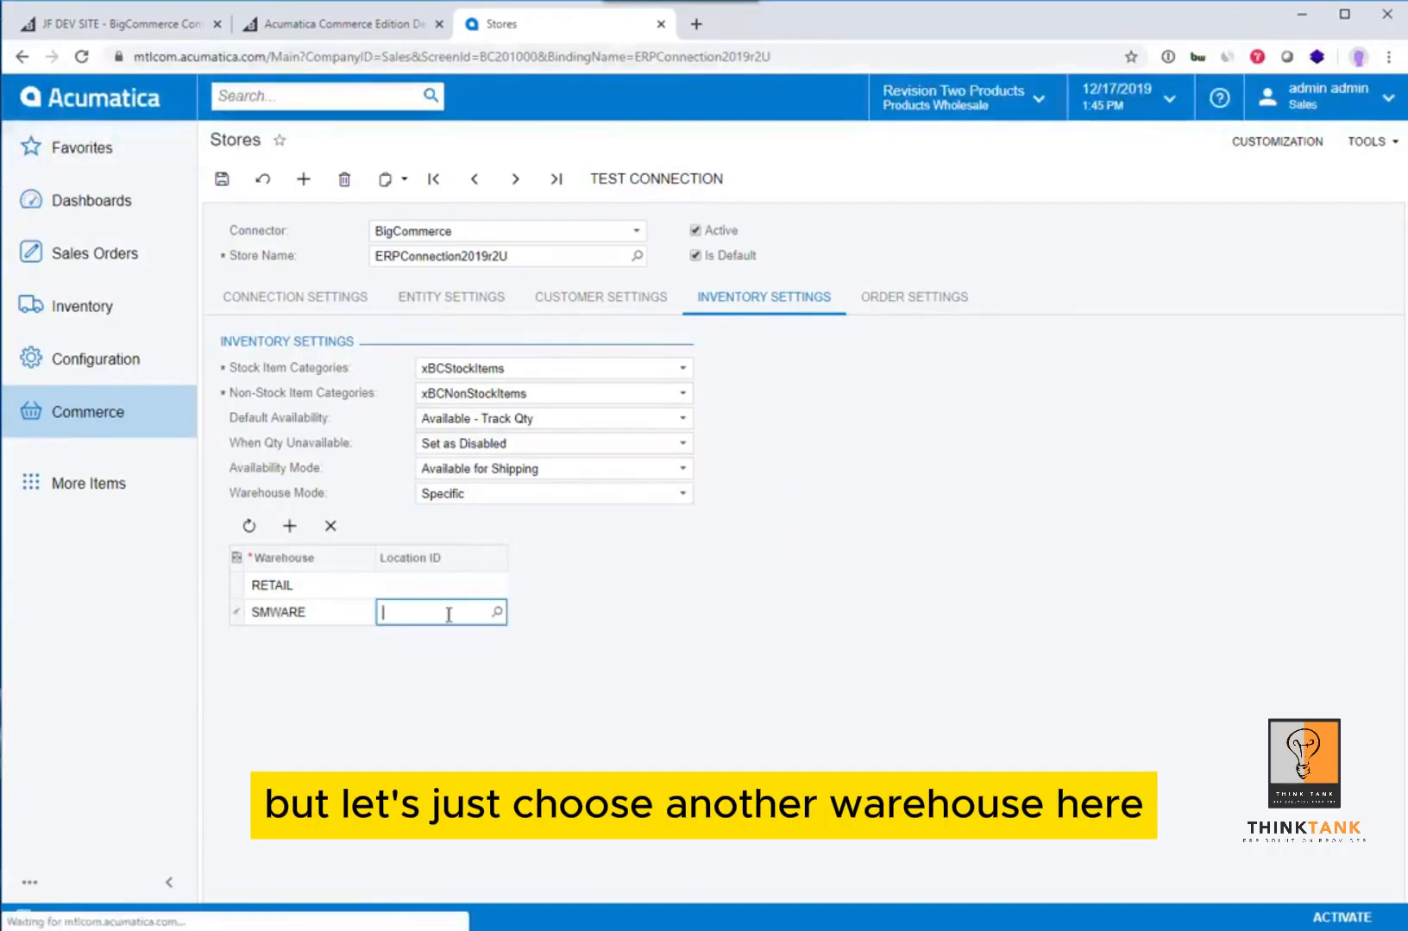
Step: Examine the locations available for the SMWARE and RETAIL warehouses, leaving both location IDs empty
{"action": "left_click", "coordinate": [497, 612]}
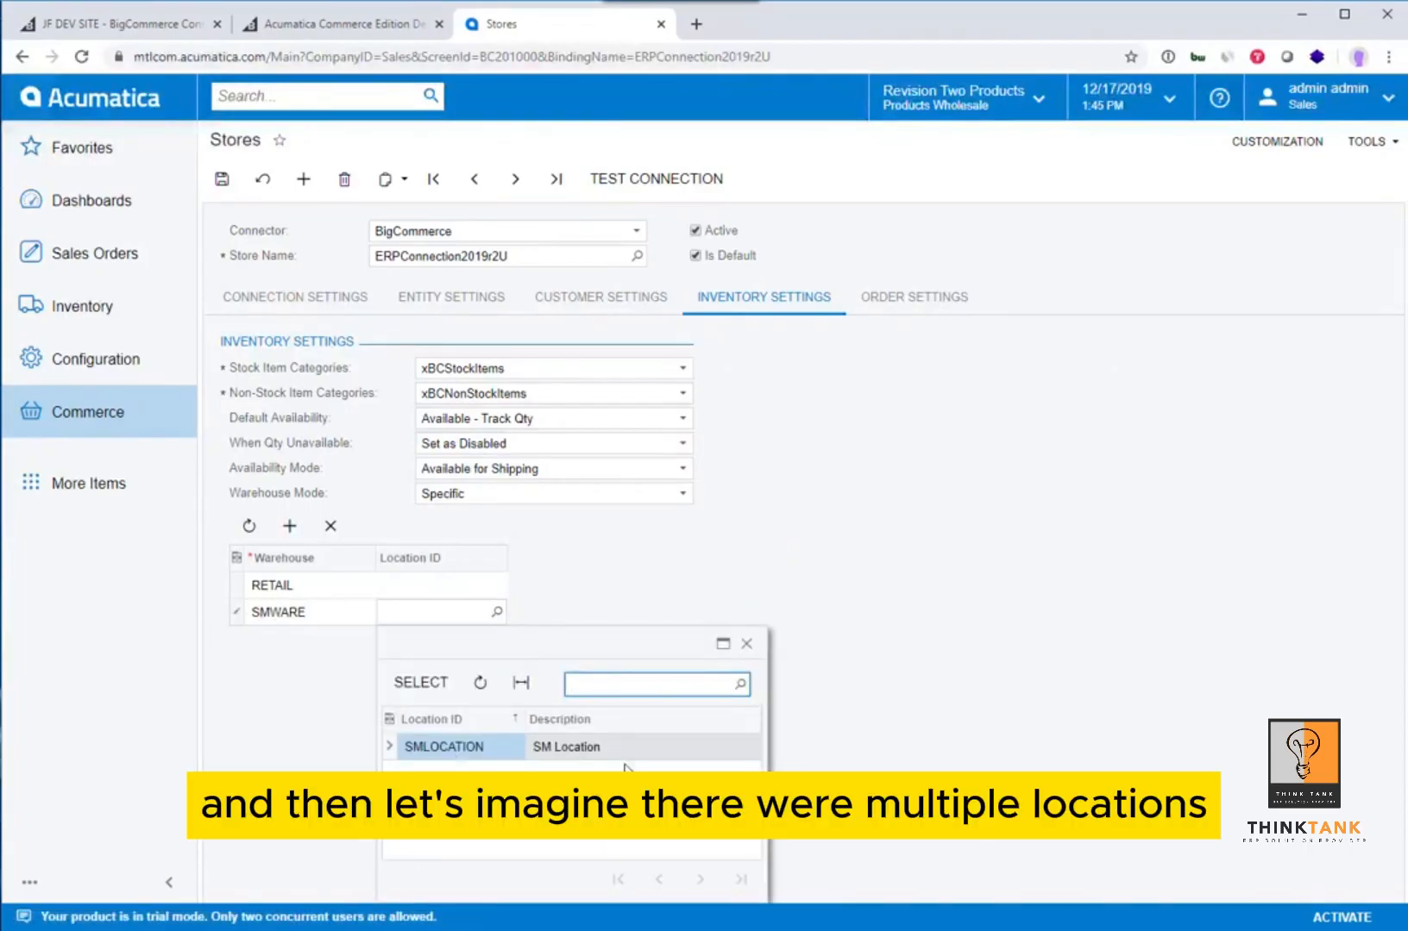
{"action": "left_click", "coordinate": [747, 644]}
{"action": "left_click", "coordinate": [444, 590]}
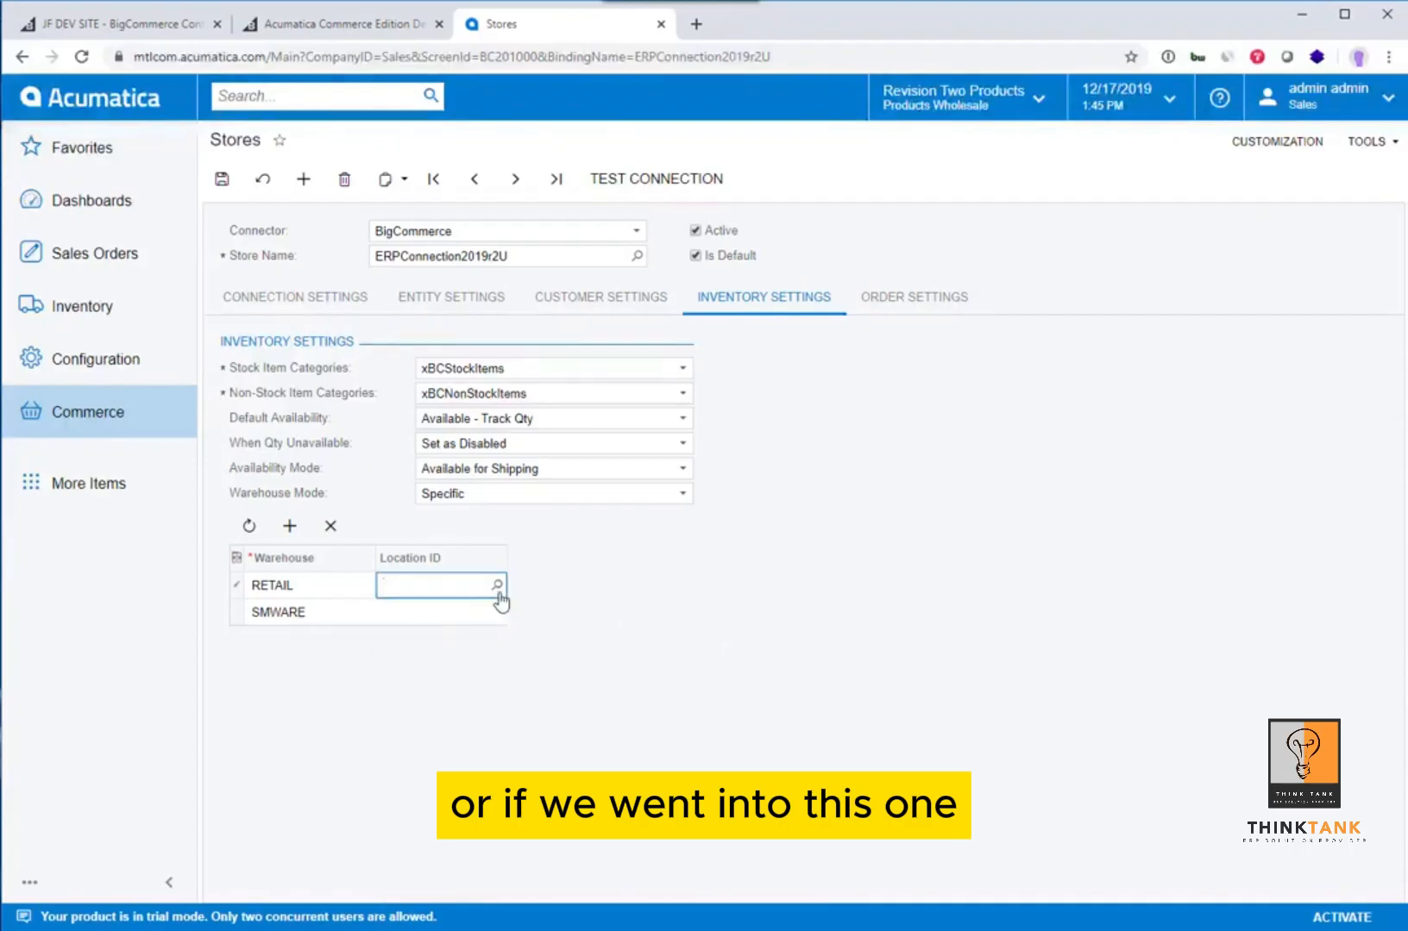
{"action": "left_click", "coordinate": [497, 584]}
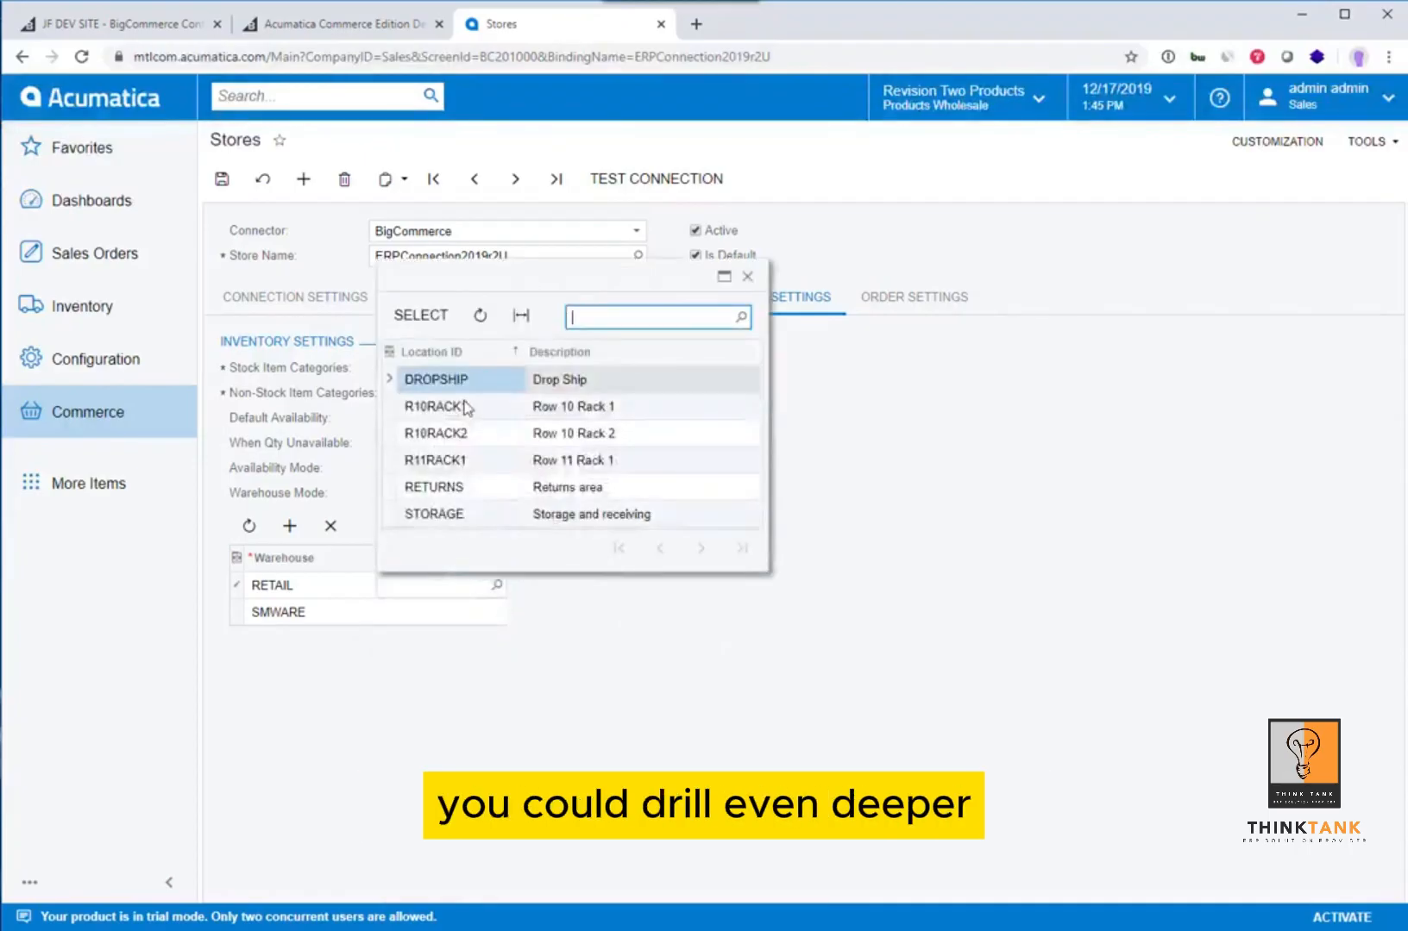
{"action": "left_click", "coordinate": [465, 515]}
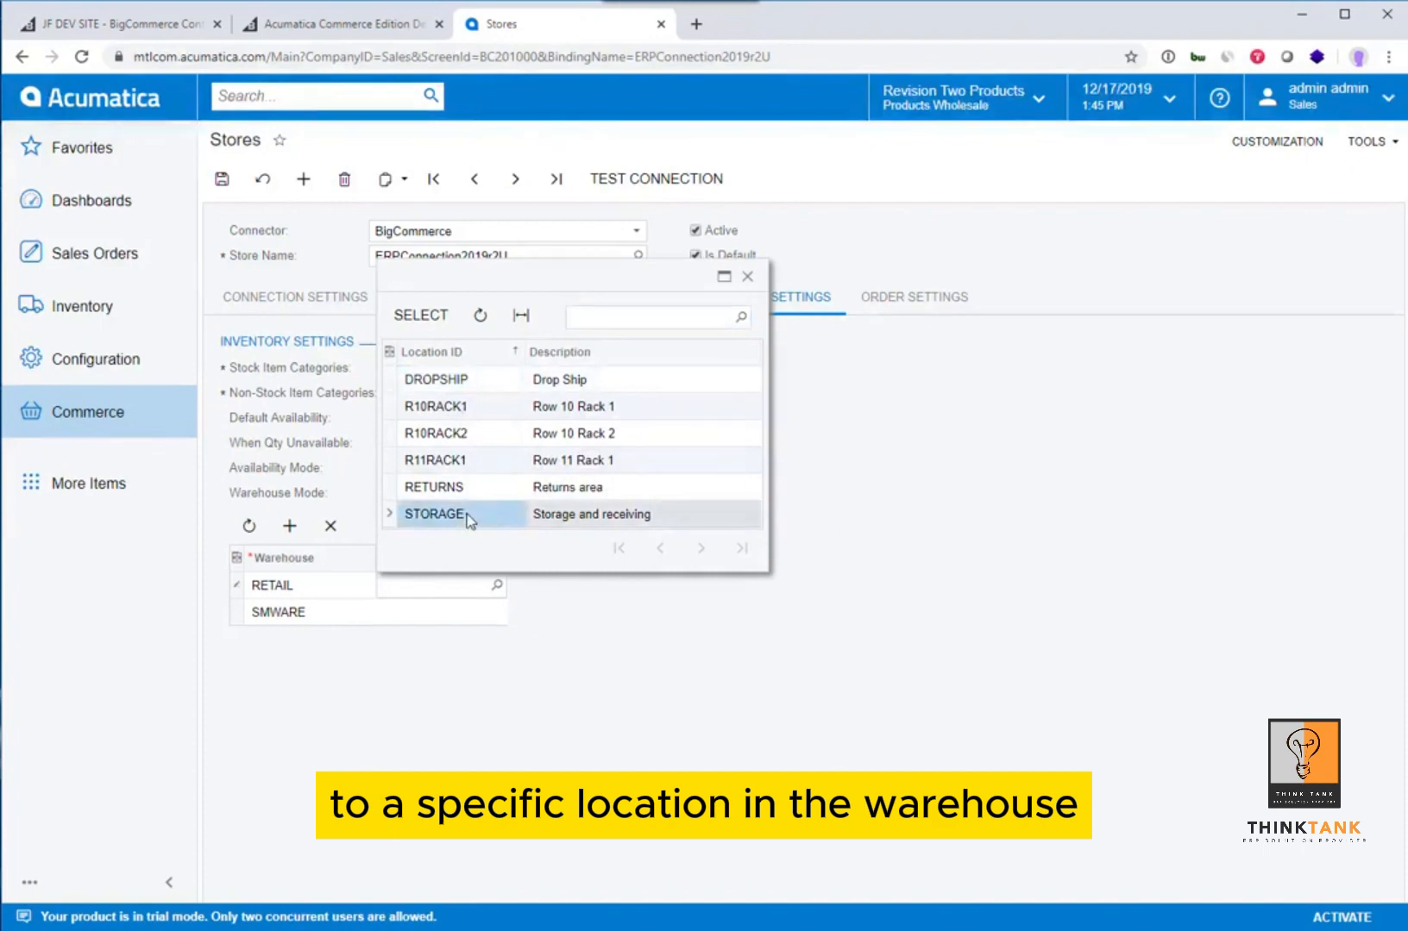
{"action": "left_click", "coordinate": [746, 277]}
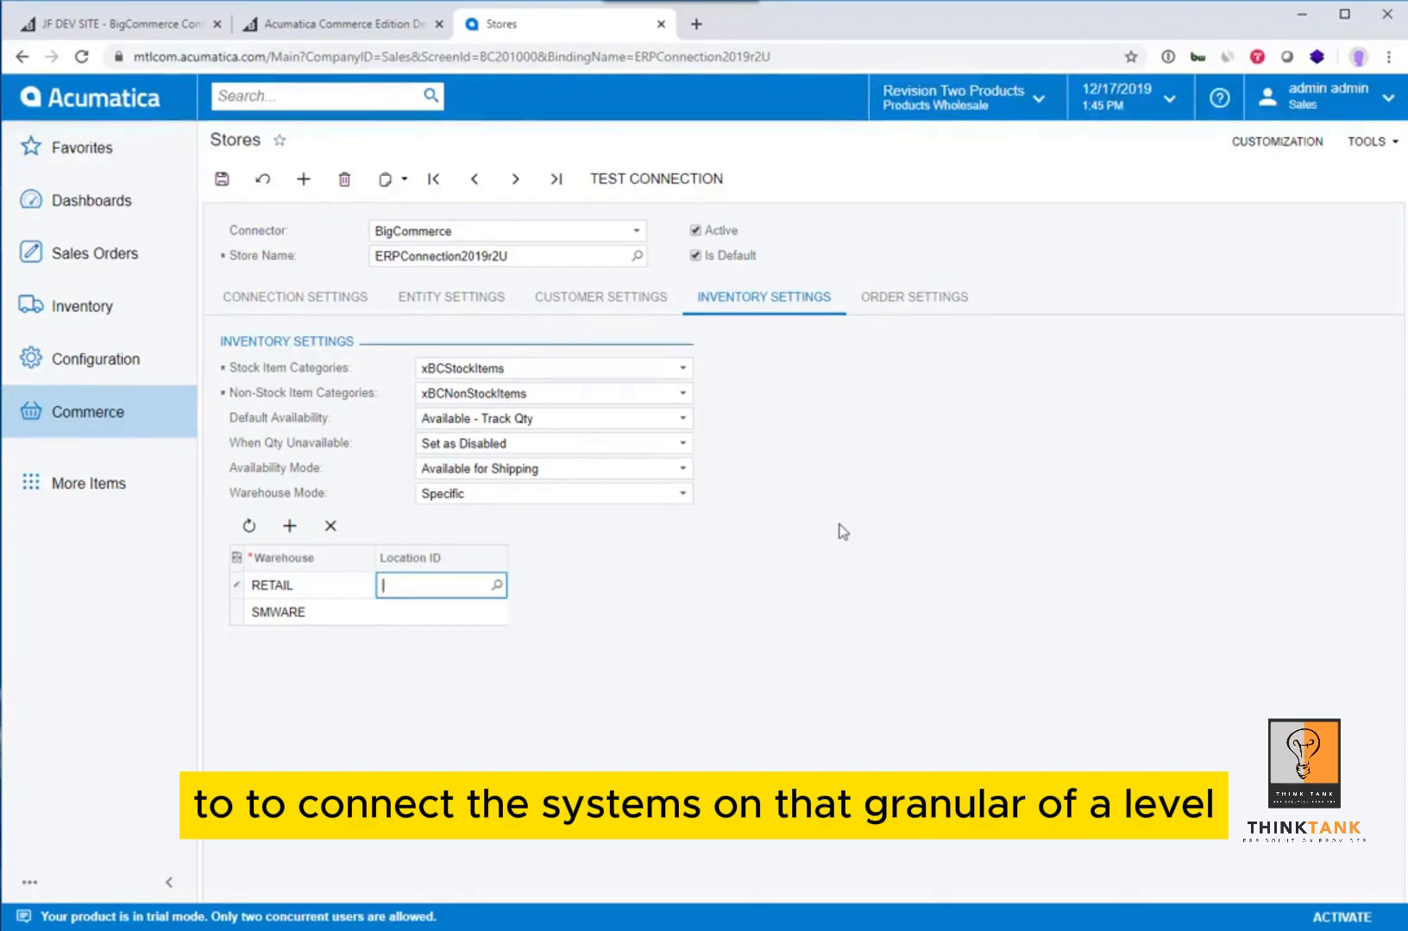
Step: Open the store's order settings and examine the available order types, keeping EC
{"action": "left_click", "coordinate": [907, 304]}
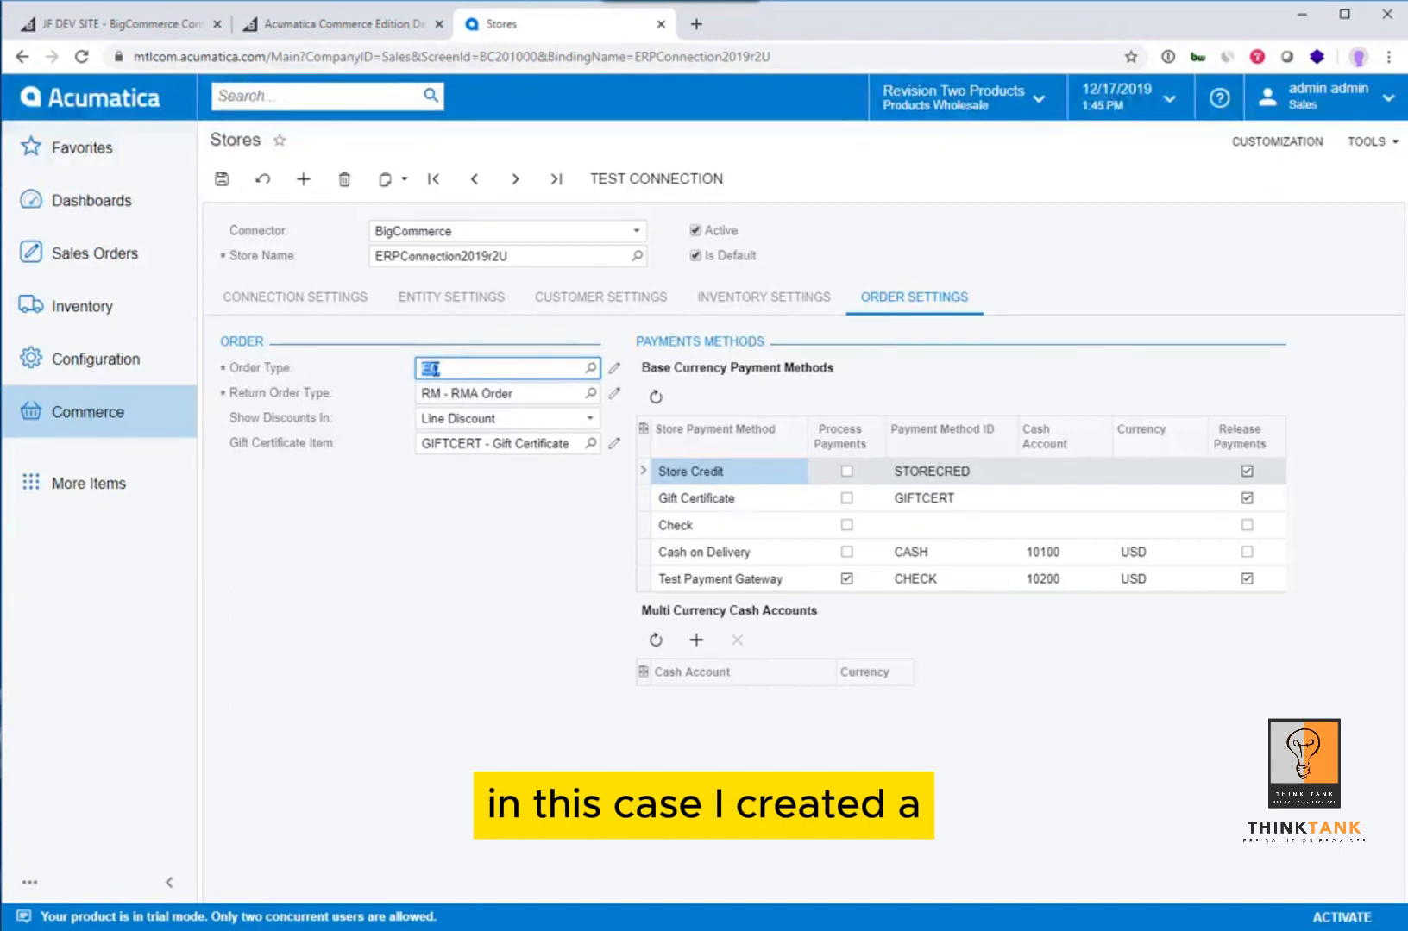
{"action": "left_click", "coordinate": [590, 369]}
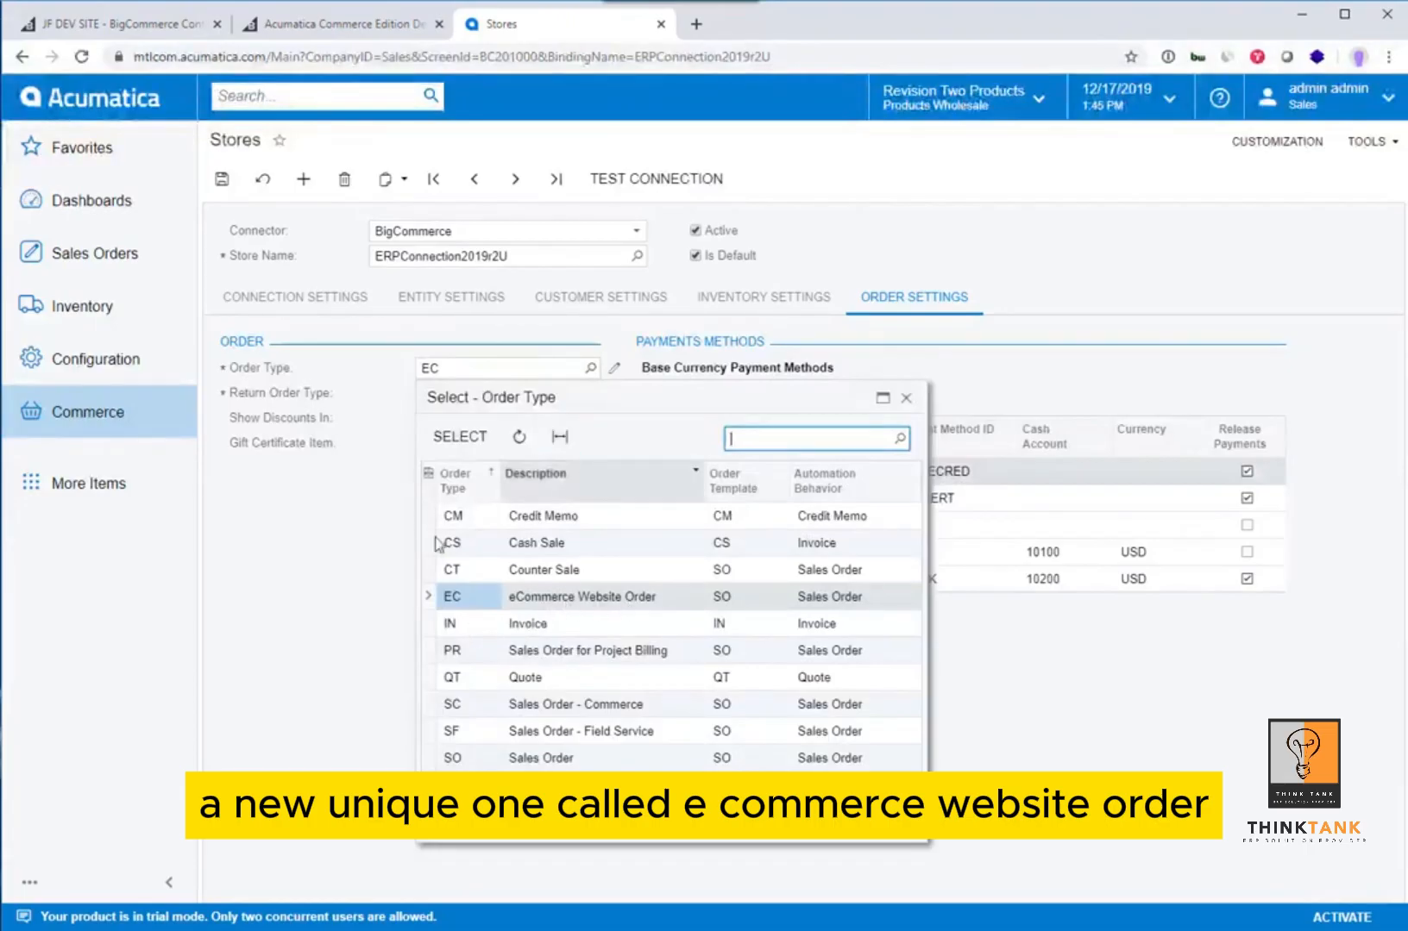
{"action": "left_click", "coordinate": [905, 398]}
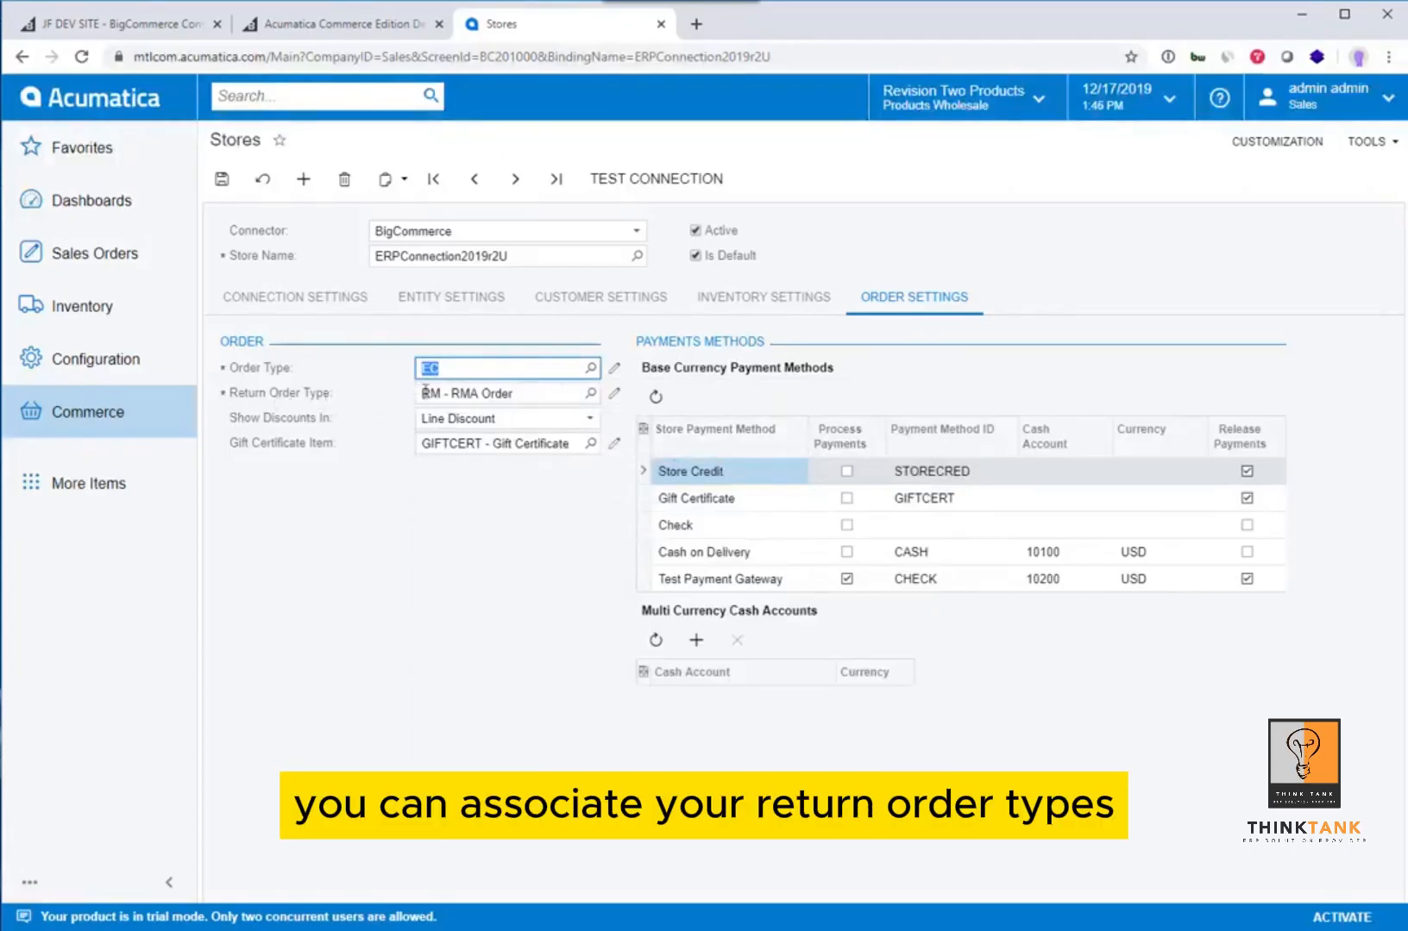
Step: Show order discounts as Document Discount and review the items offered for gift certificates, keeping GIFTCERT
{"action": "left_click", "coordinate": [535, 424]}
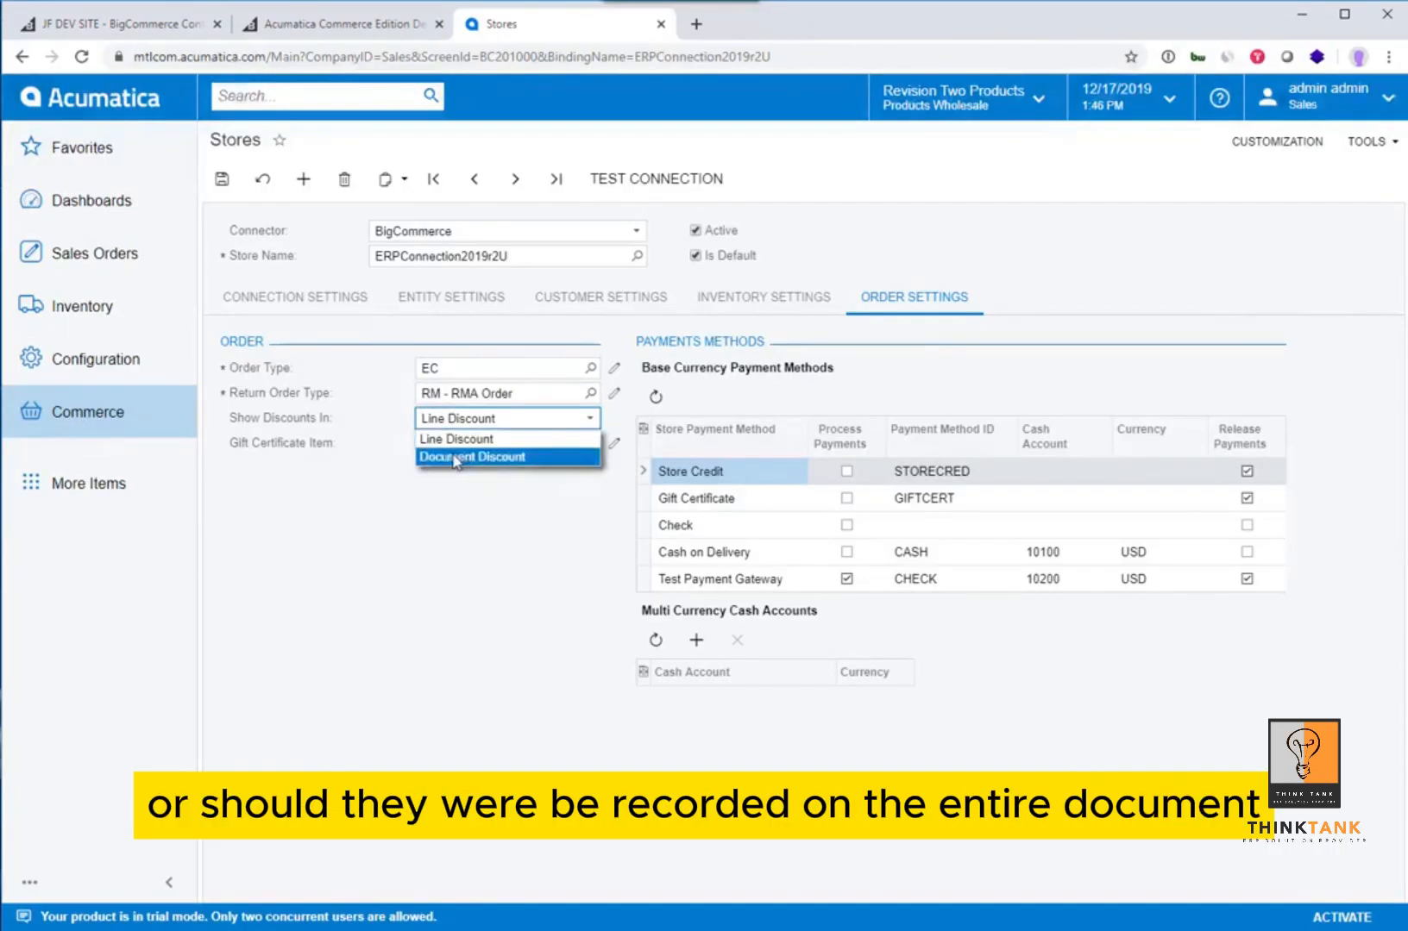
{"action": "left_click", "coordinate": [527, 459]}
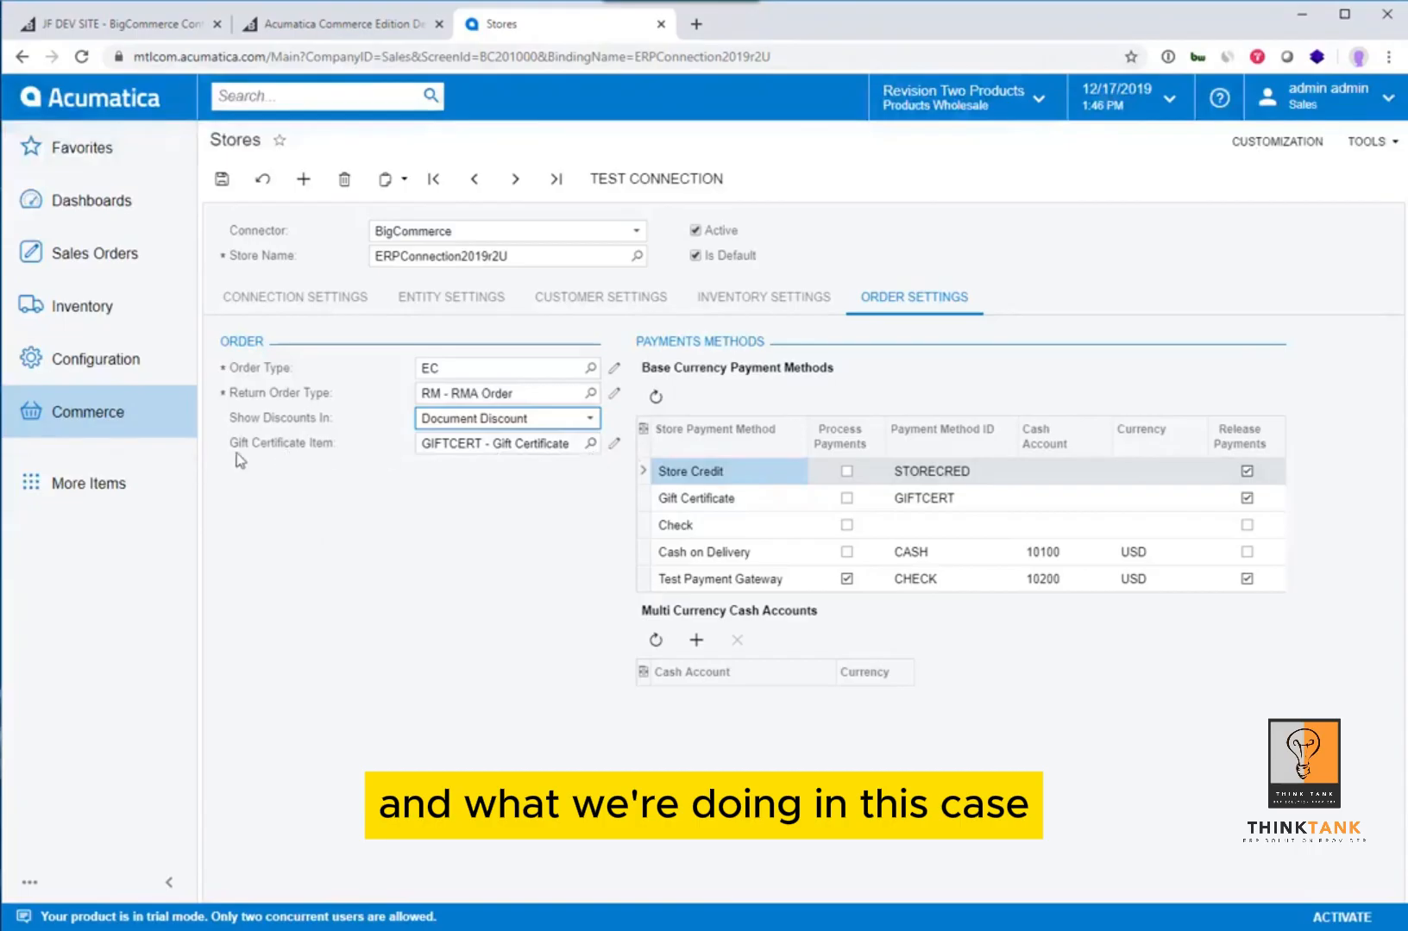
{"action": "left_click", "coordinate": [592, 444]}
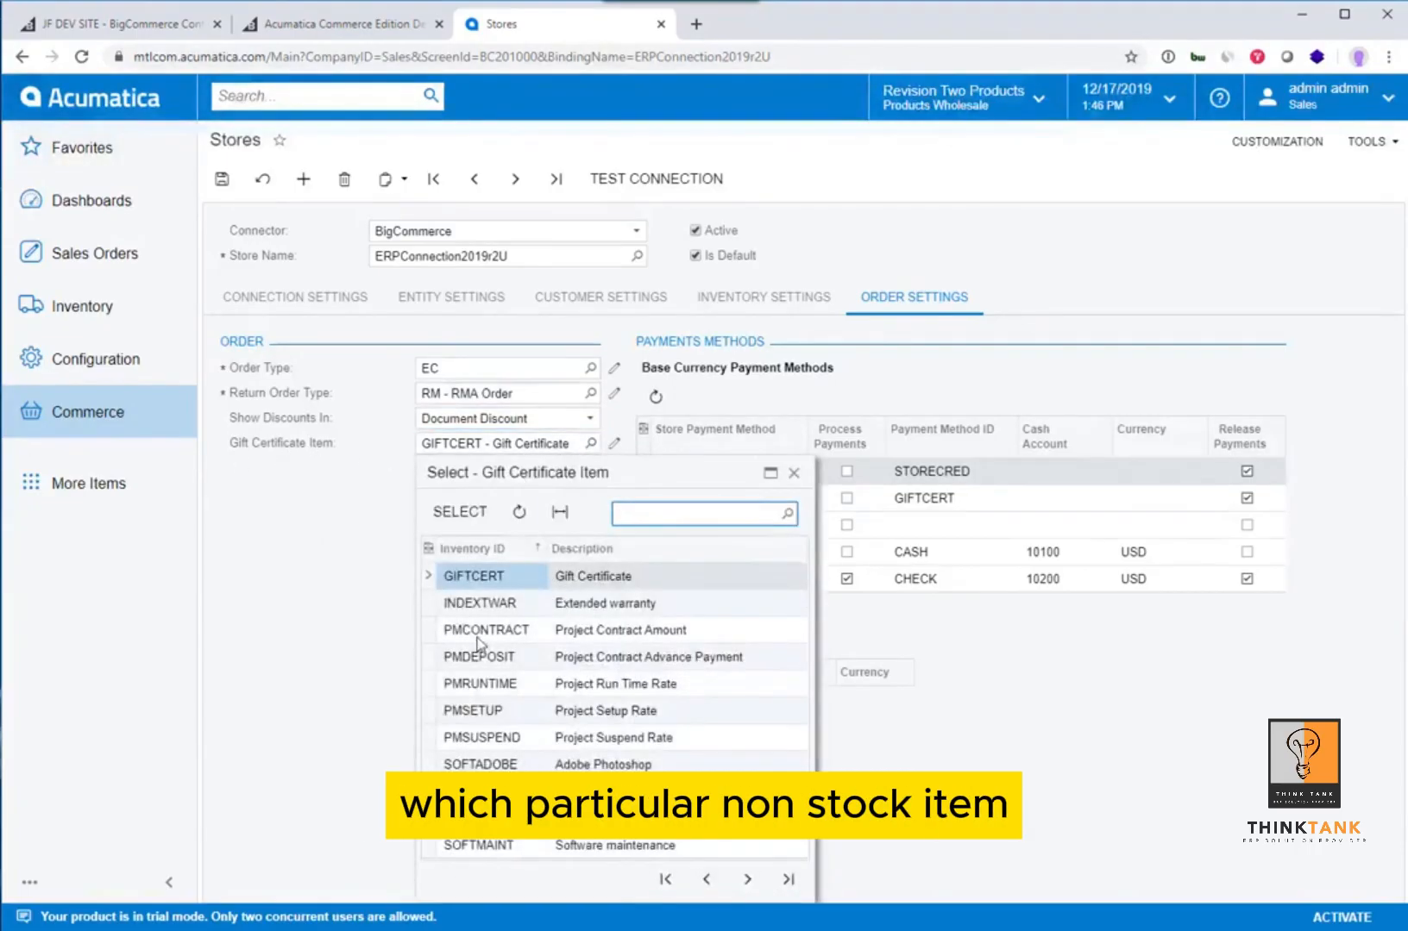
{"action": "left_click", "coordinate": [793, 475]}
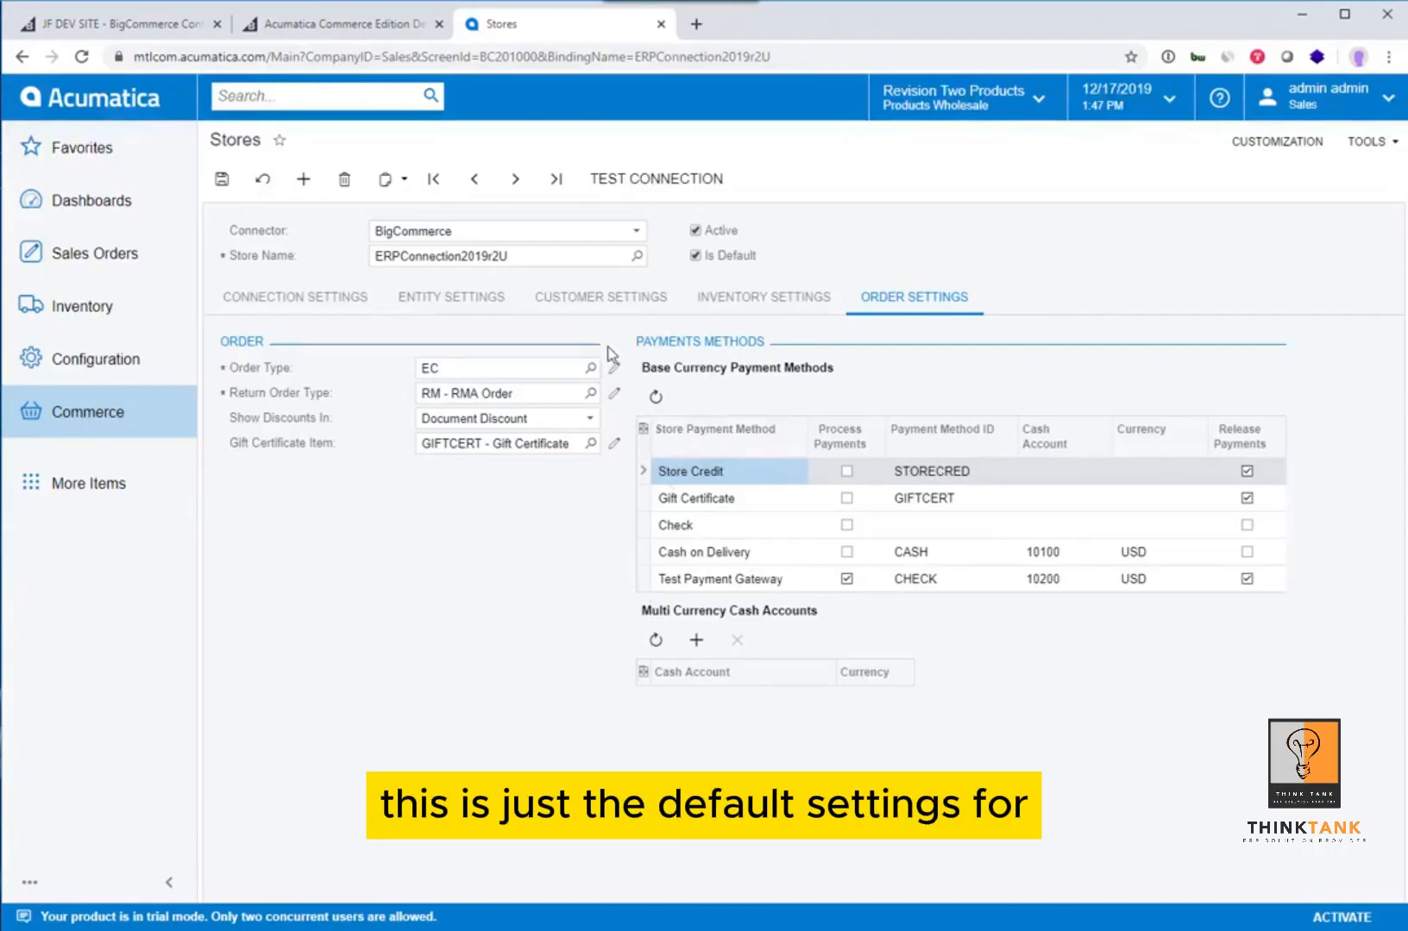
Step: Leave the store settings, open the Commerce entities configuration and select the Customer entity
{"action": "left_click", "coordinate": [703, 302]}
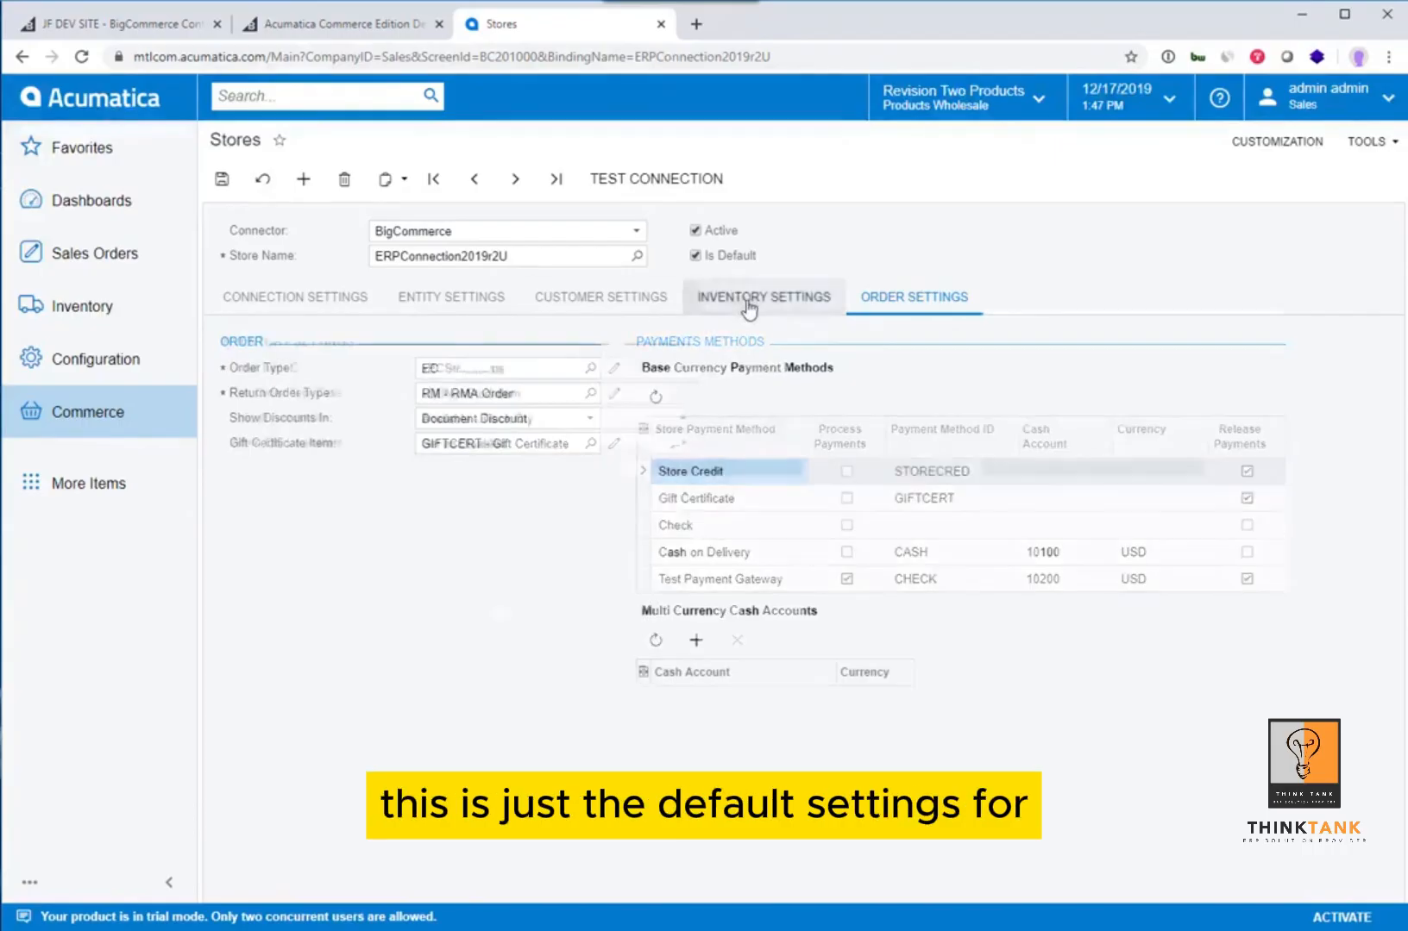
{"action": "left_click", "coordinate": [640, 299]}
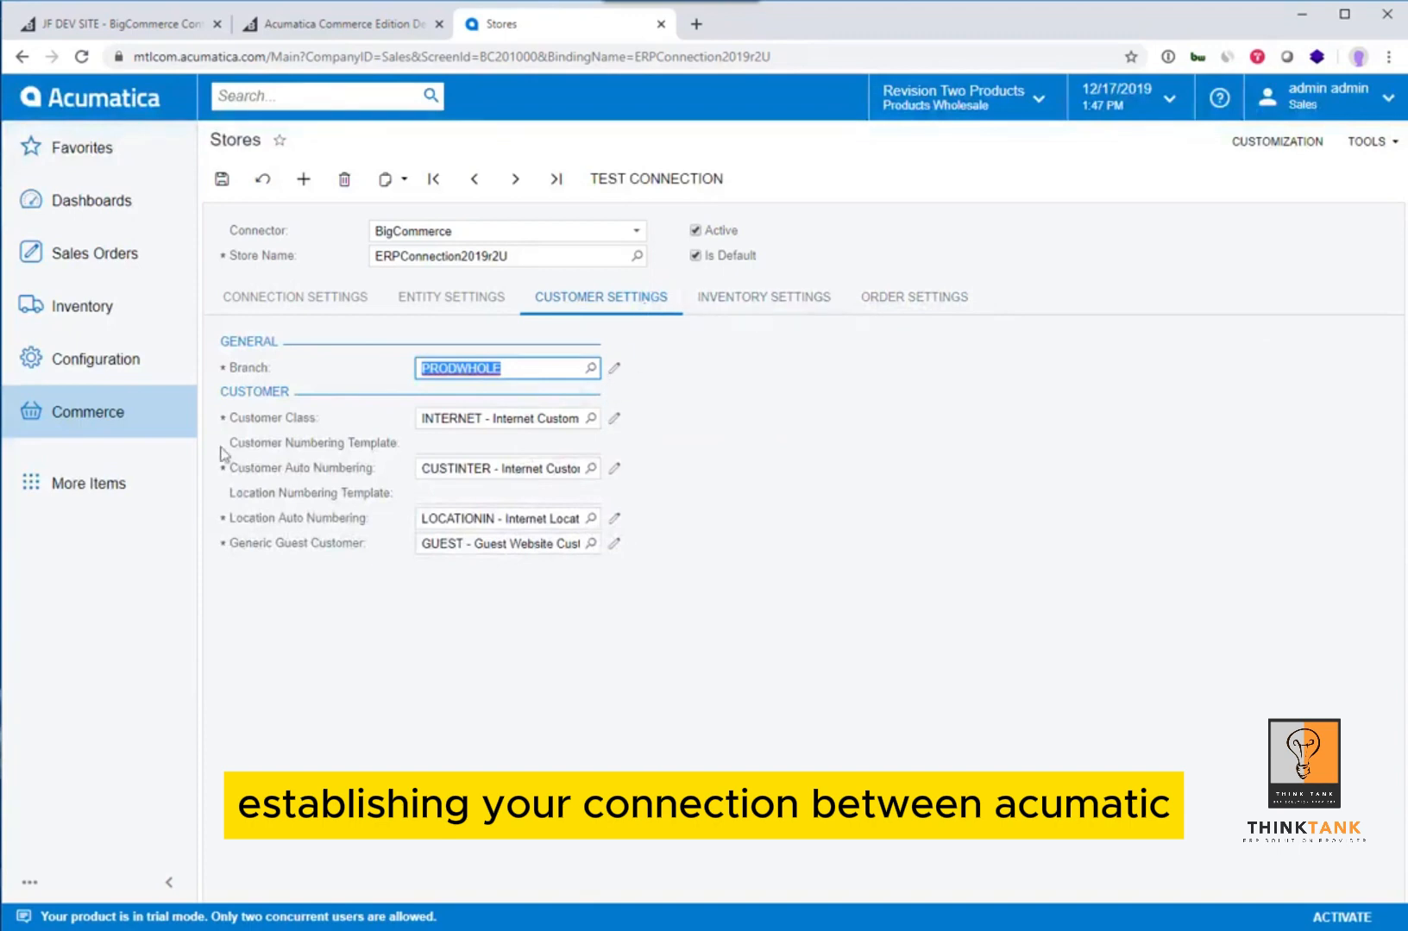
{"action": "left_click", "coordinate": [92, 417]}
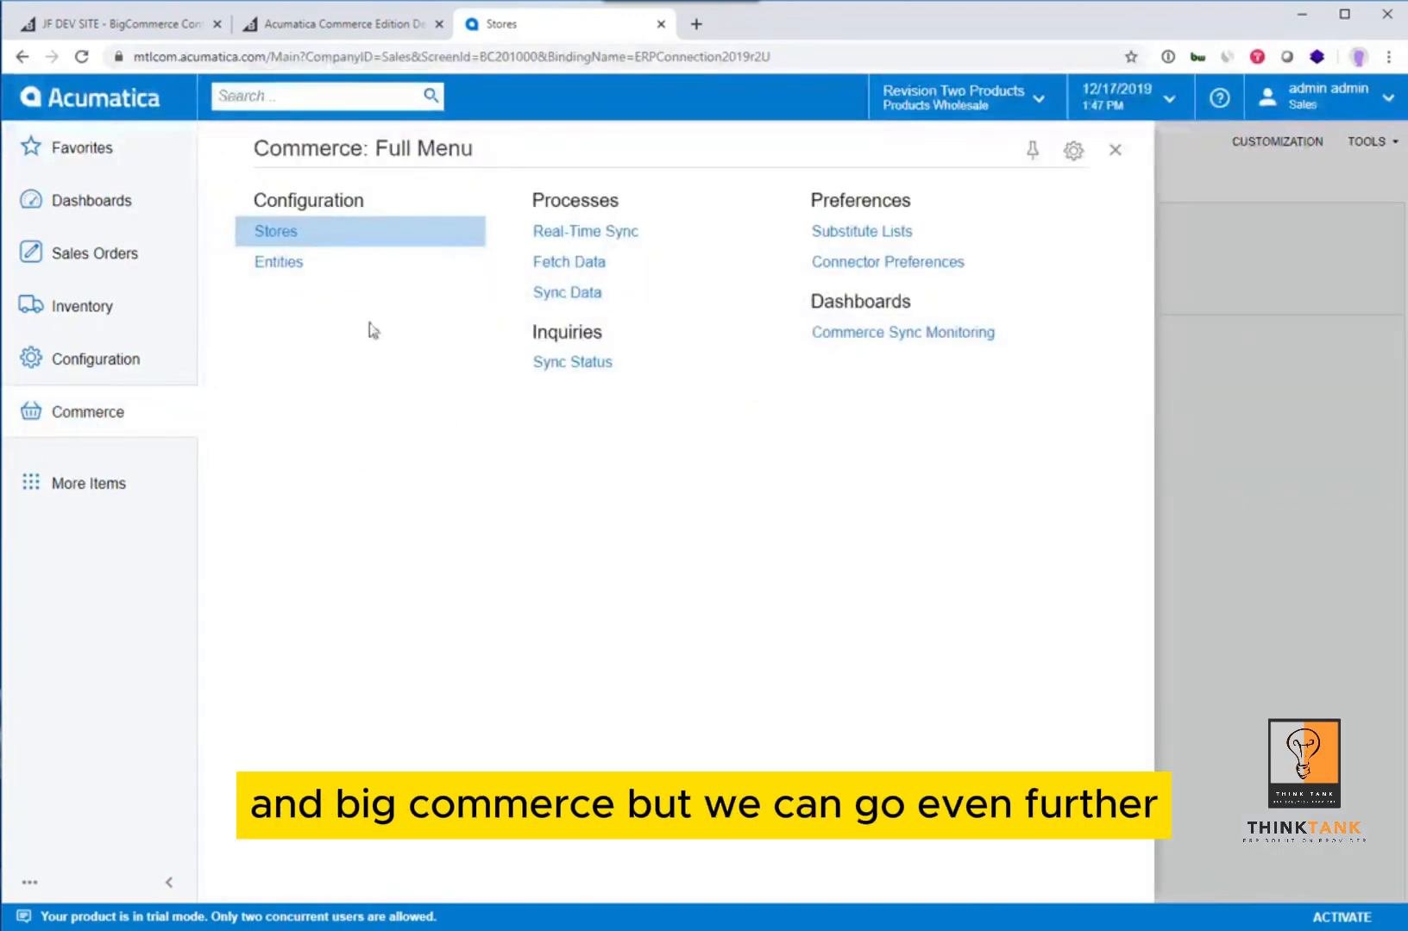
{"action": "left_click", "coordinate": [284, 264]}
{"action": "left_click", "coordinate": [801, 169]}
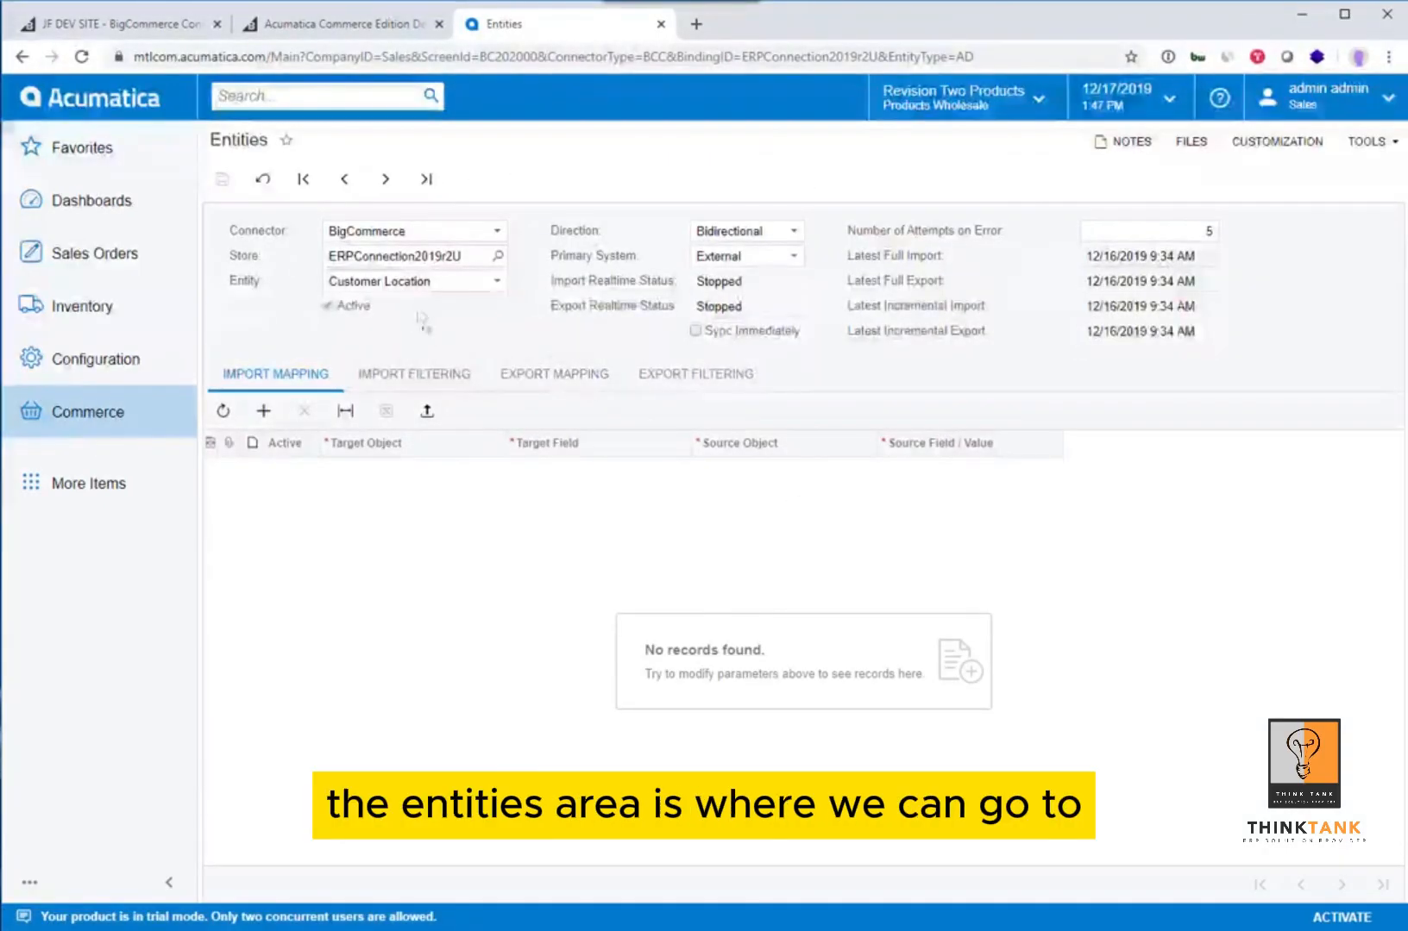
{"action": "left_click", "coordinate": [462, 285]}
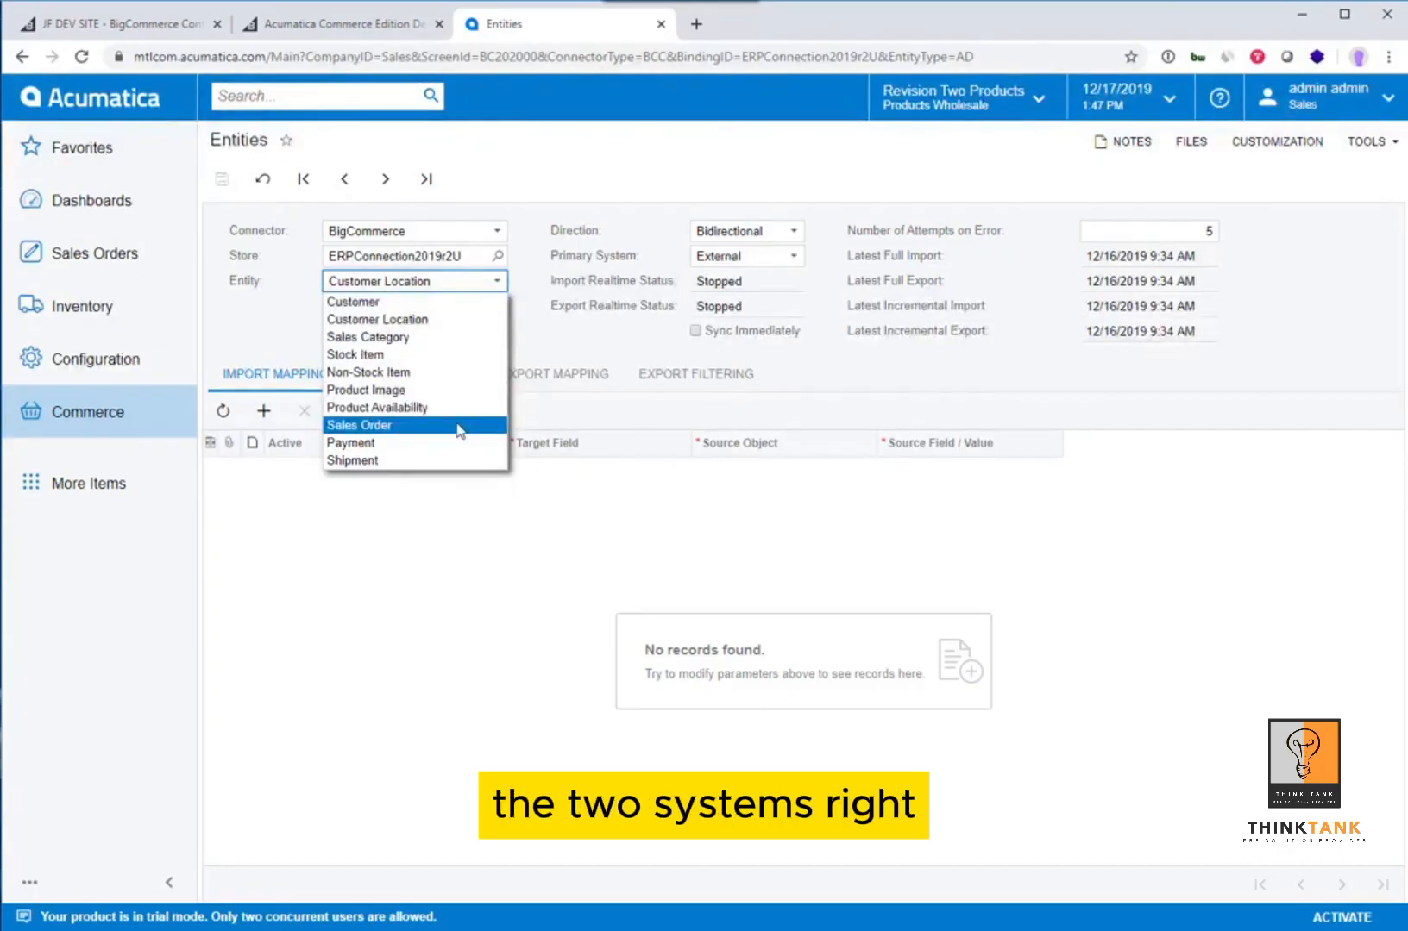
{"action": "left_click", "coordinate": [448, 304]}
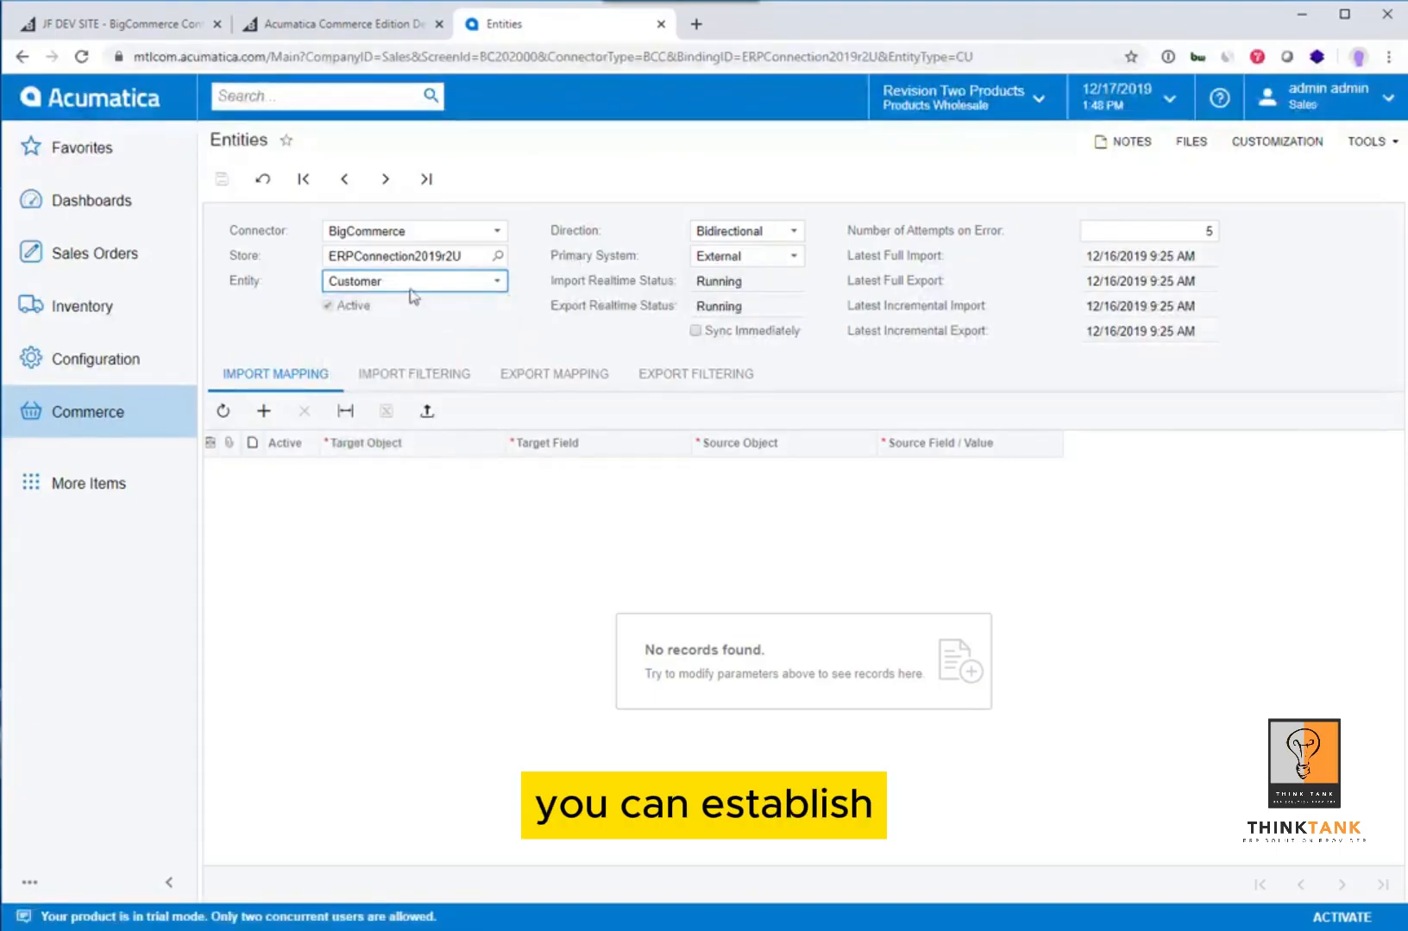
Step: Try the Customer entity's sync options: direction Export, primary system Local, and Sync Immediately switched on and off
{"action": "left_click", "coordinate": [727, 236]}
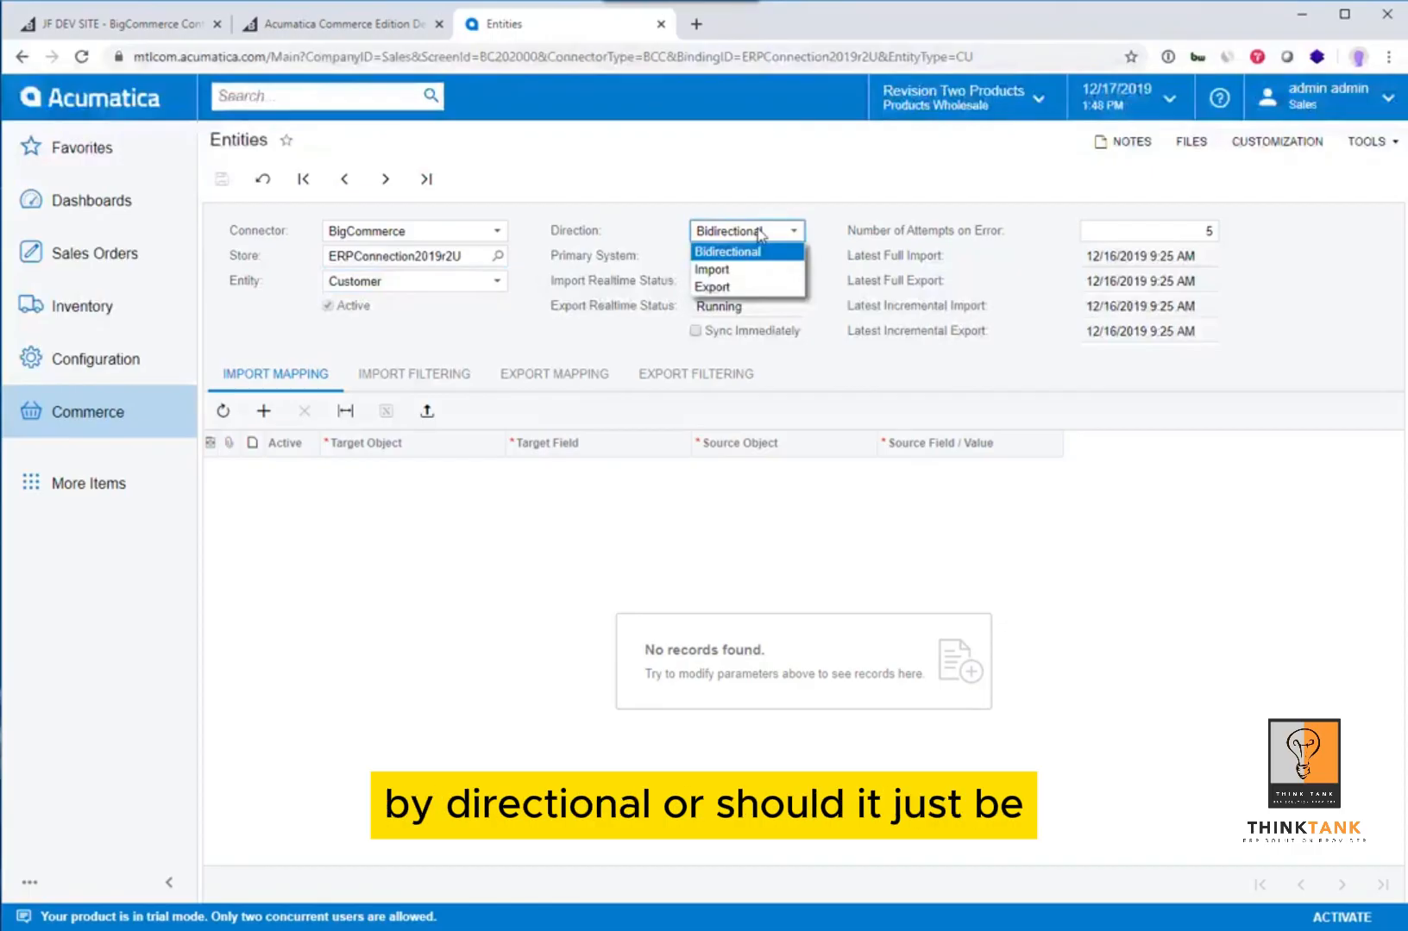
{"action": "left_click", "coordinate": [774, 285]}
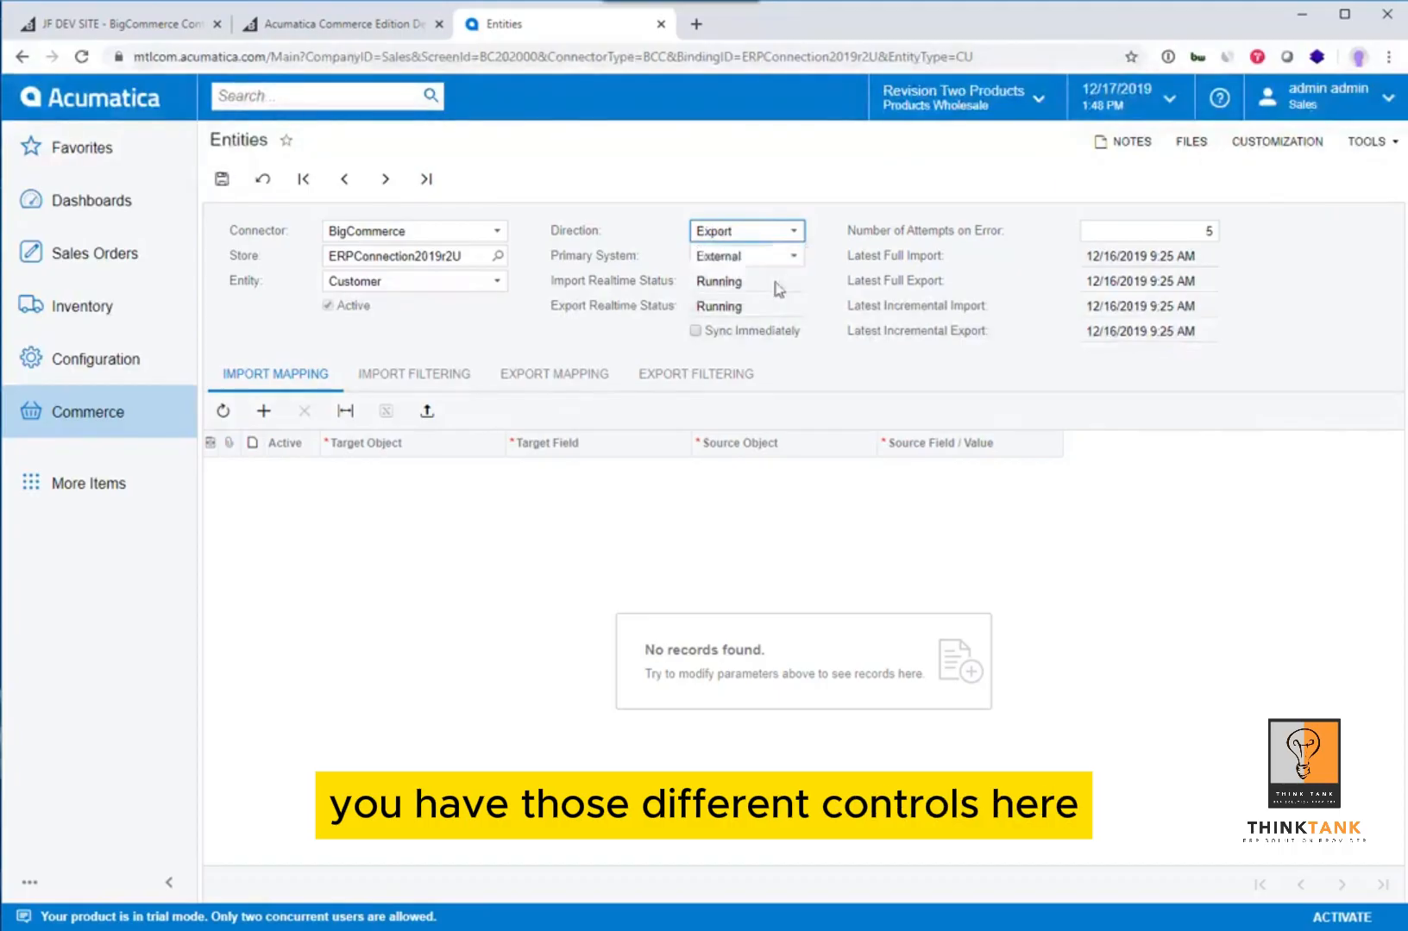
{"action": "left_click", "coordinate": [694, 331]}
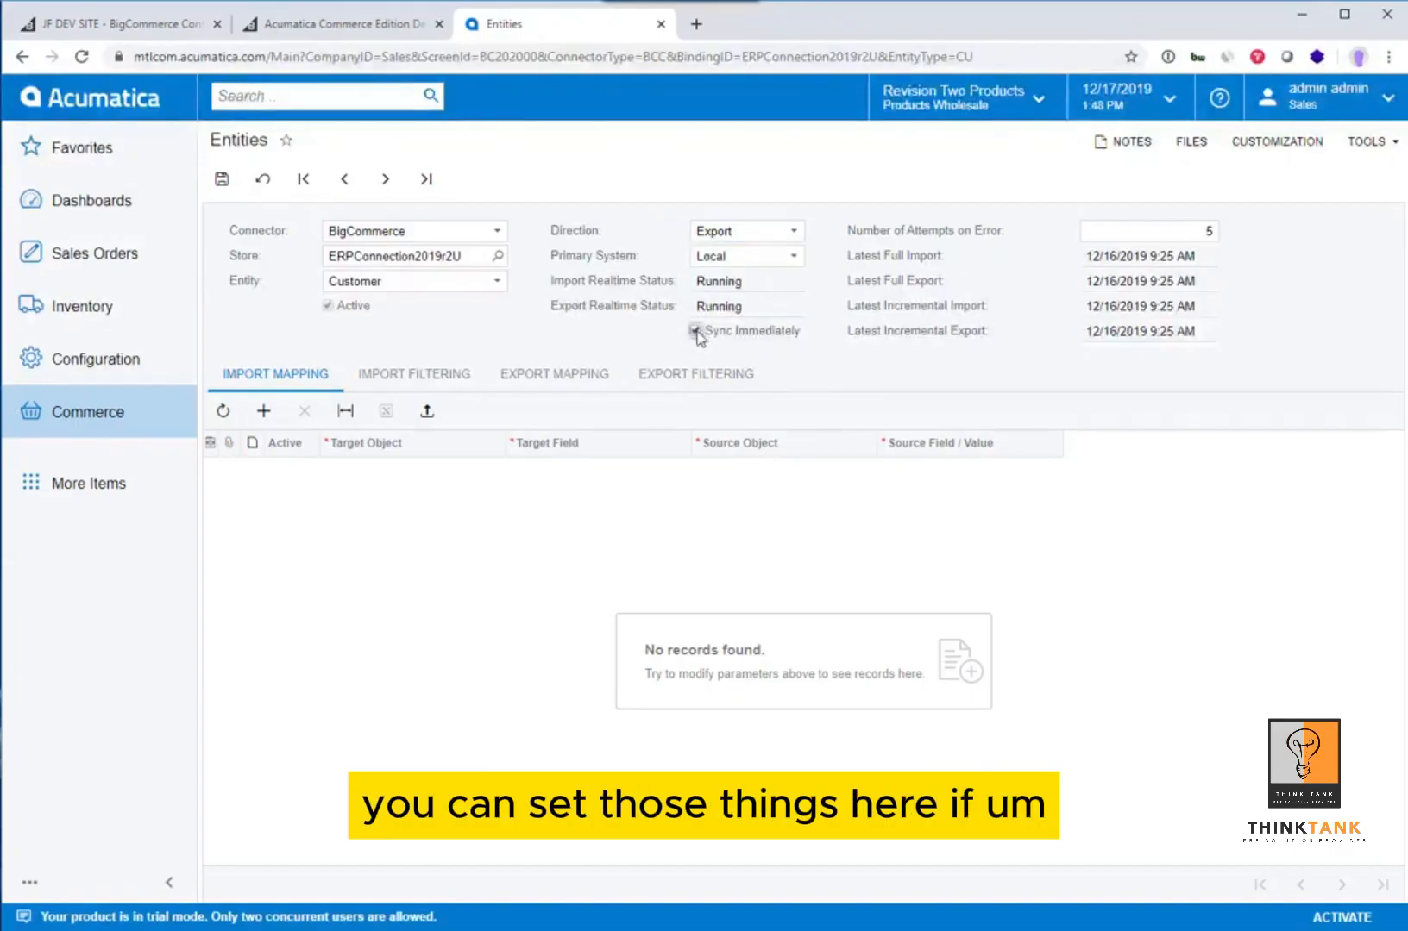
{"action": "left_click", "coordinate": [695, 332]}
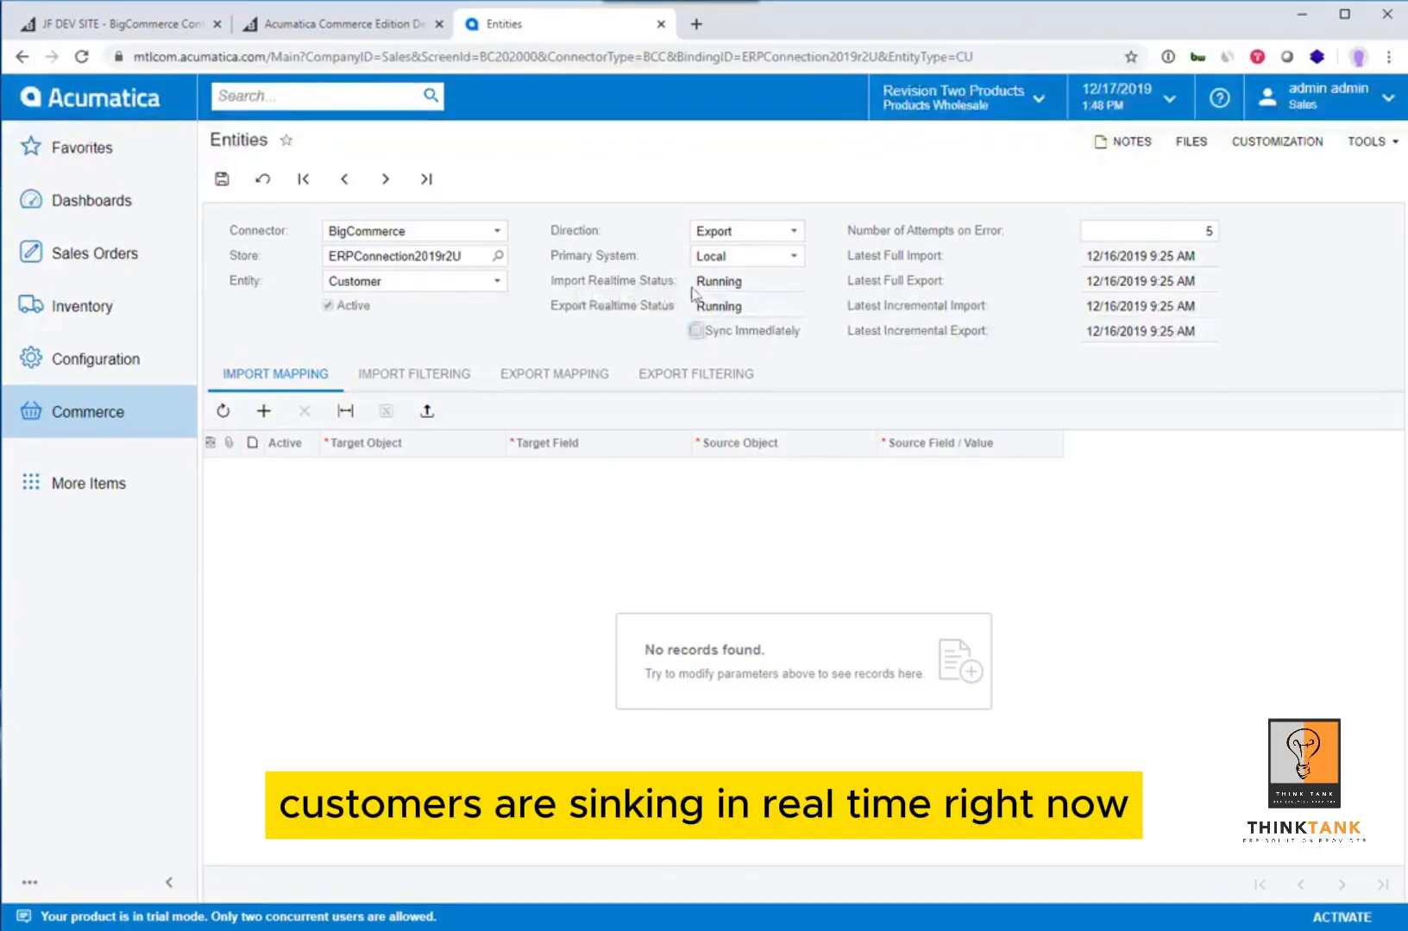
{"action": "left_click", "coordinate": [695, 331]}
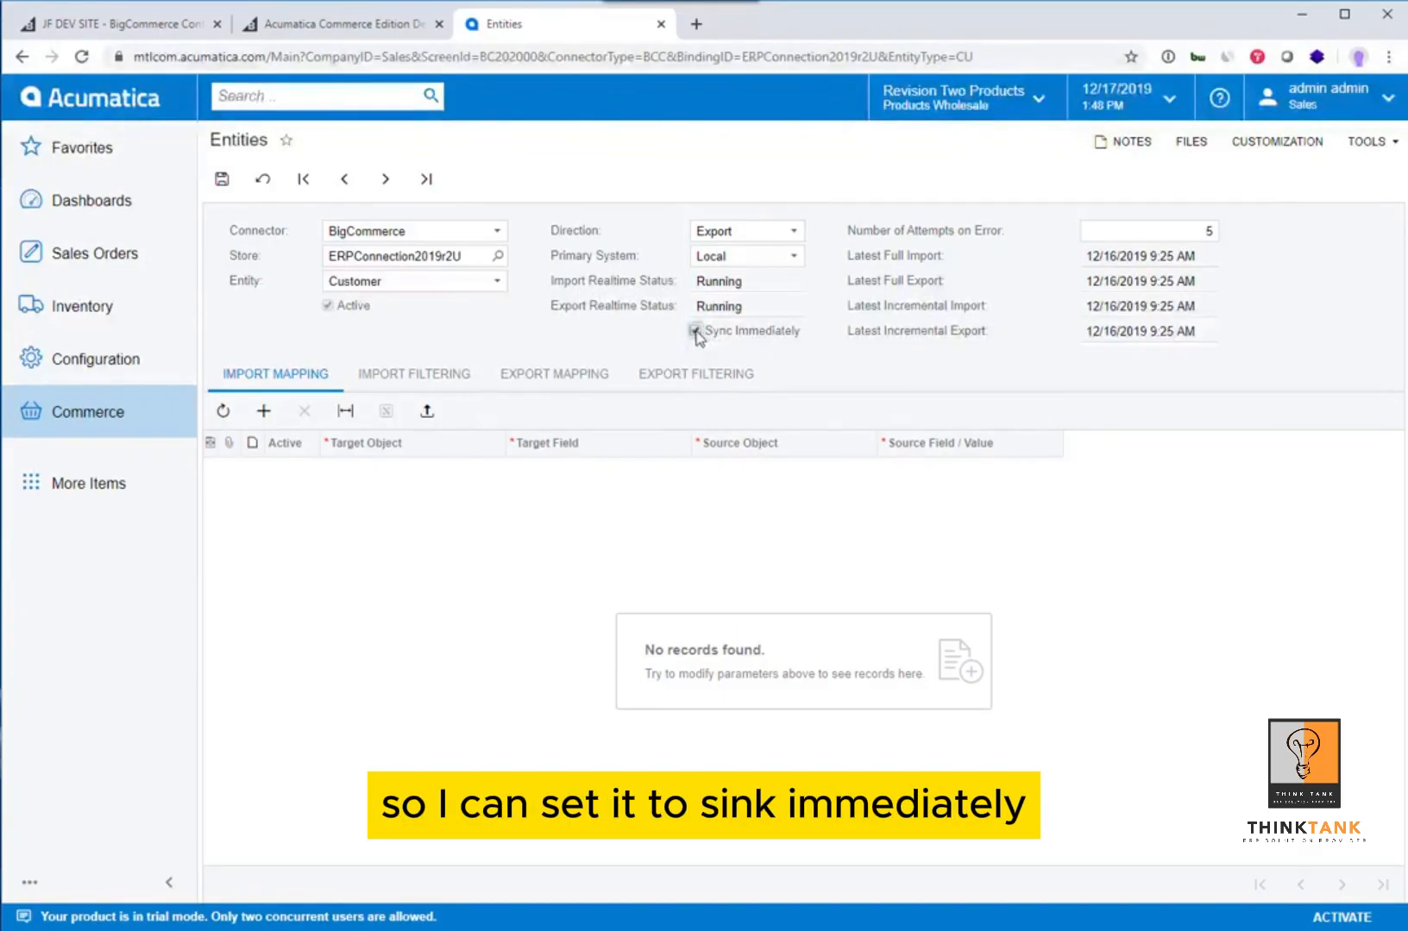
{"action": "left_click", "coordinate": [696, 331]}
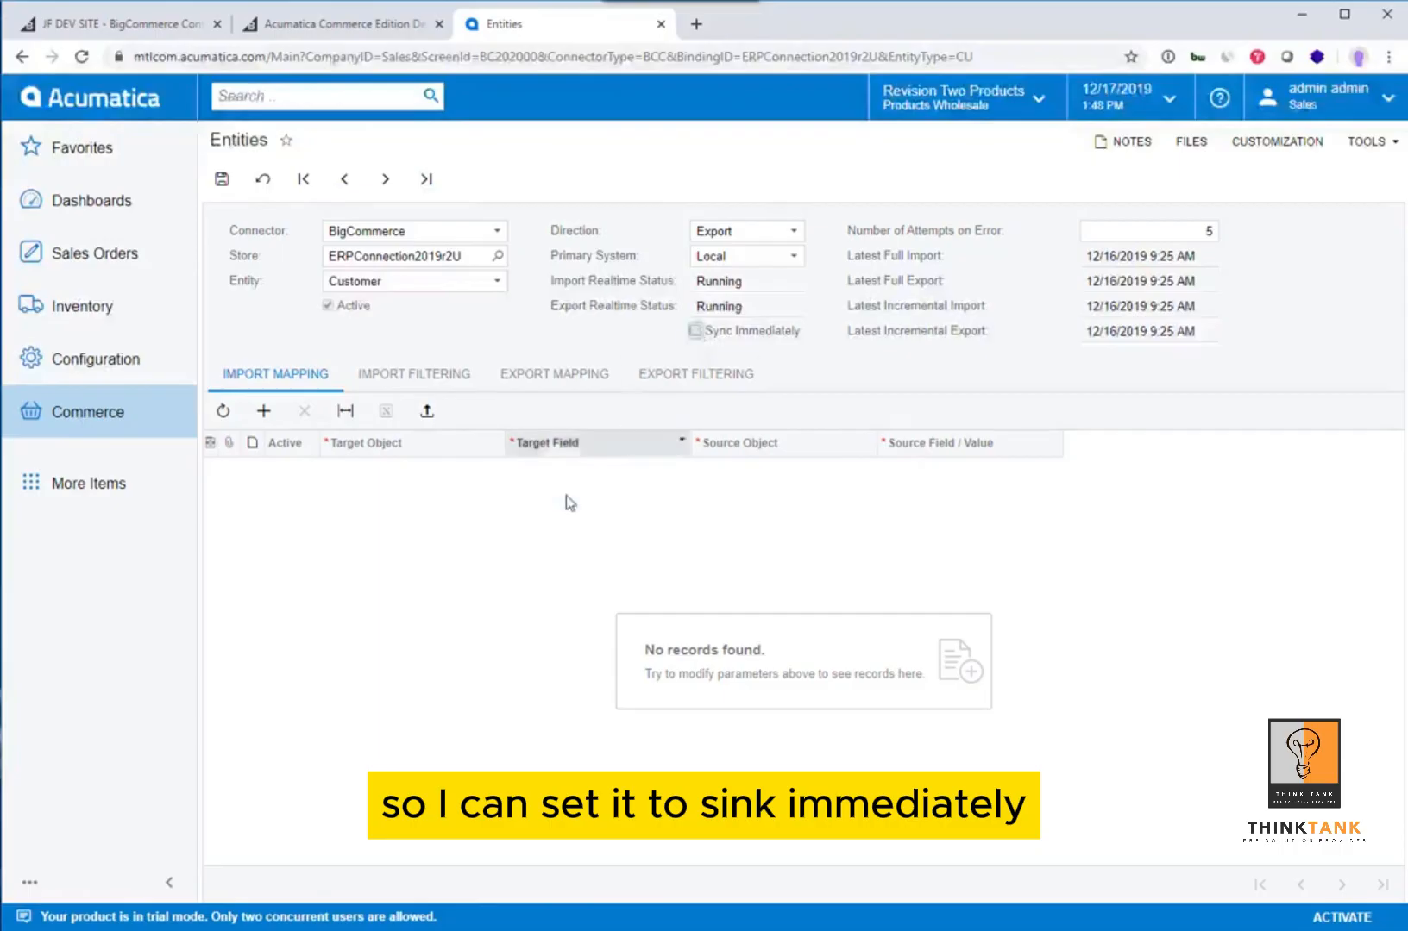
Step: Switch to the Stock Item entity without saving the Customer changes, and review its export mapping and the other available entities
{"action": "left_click", "coordinate": [491, 282]}
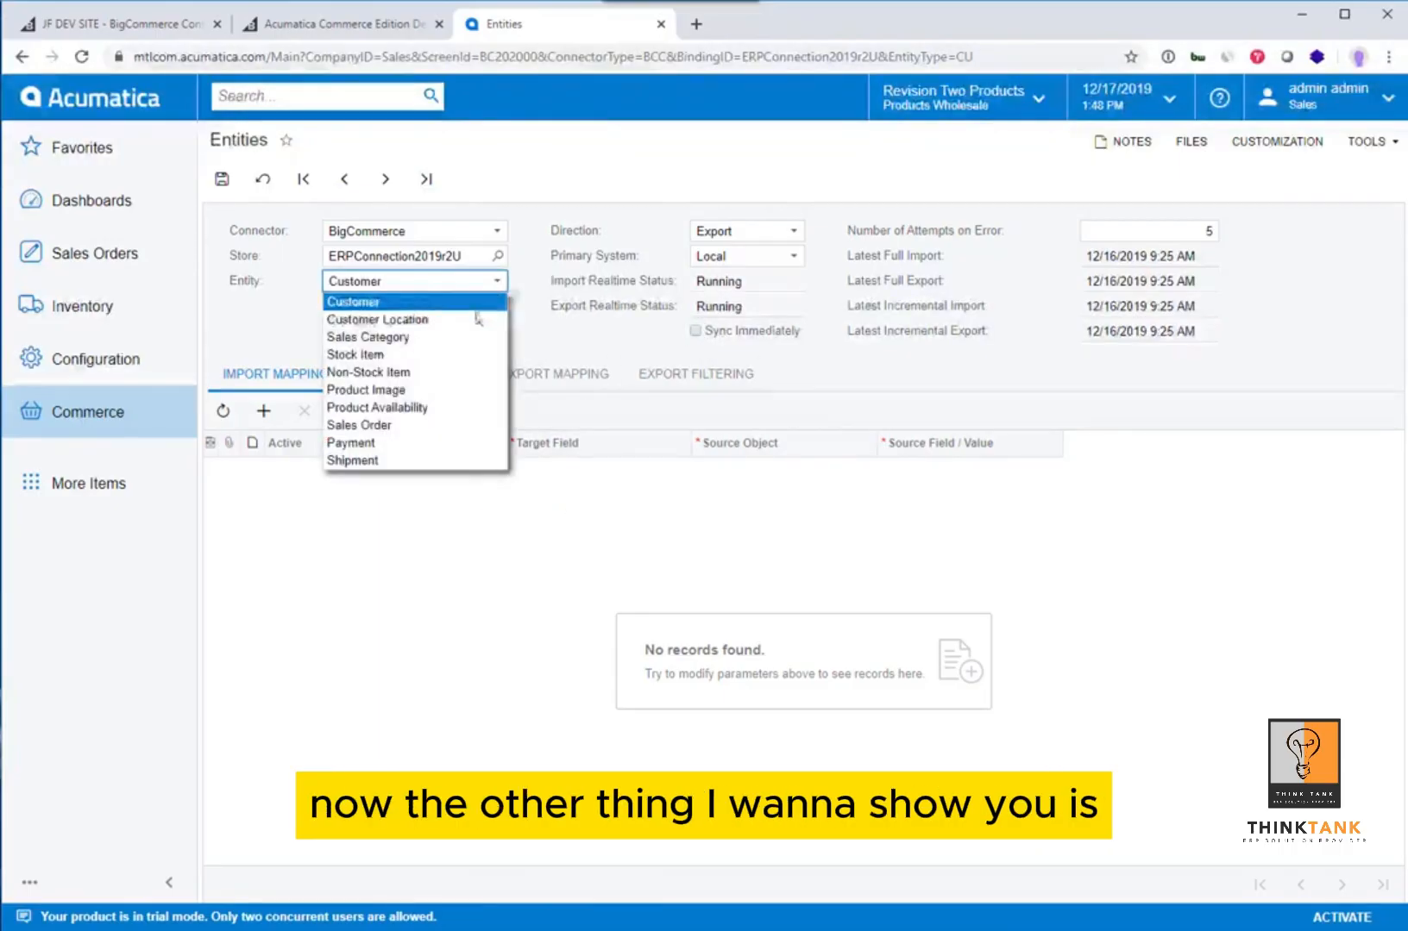
{"action": "left_click", "coordinate": [474, 369]}
{"action": "left_click", "coordinate": [791, 162]}
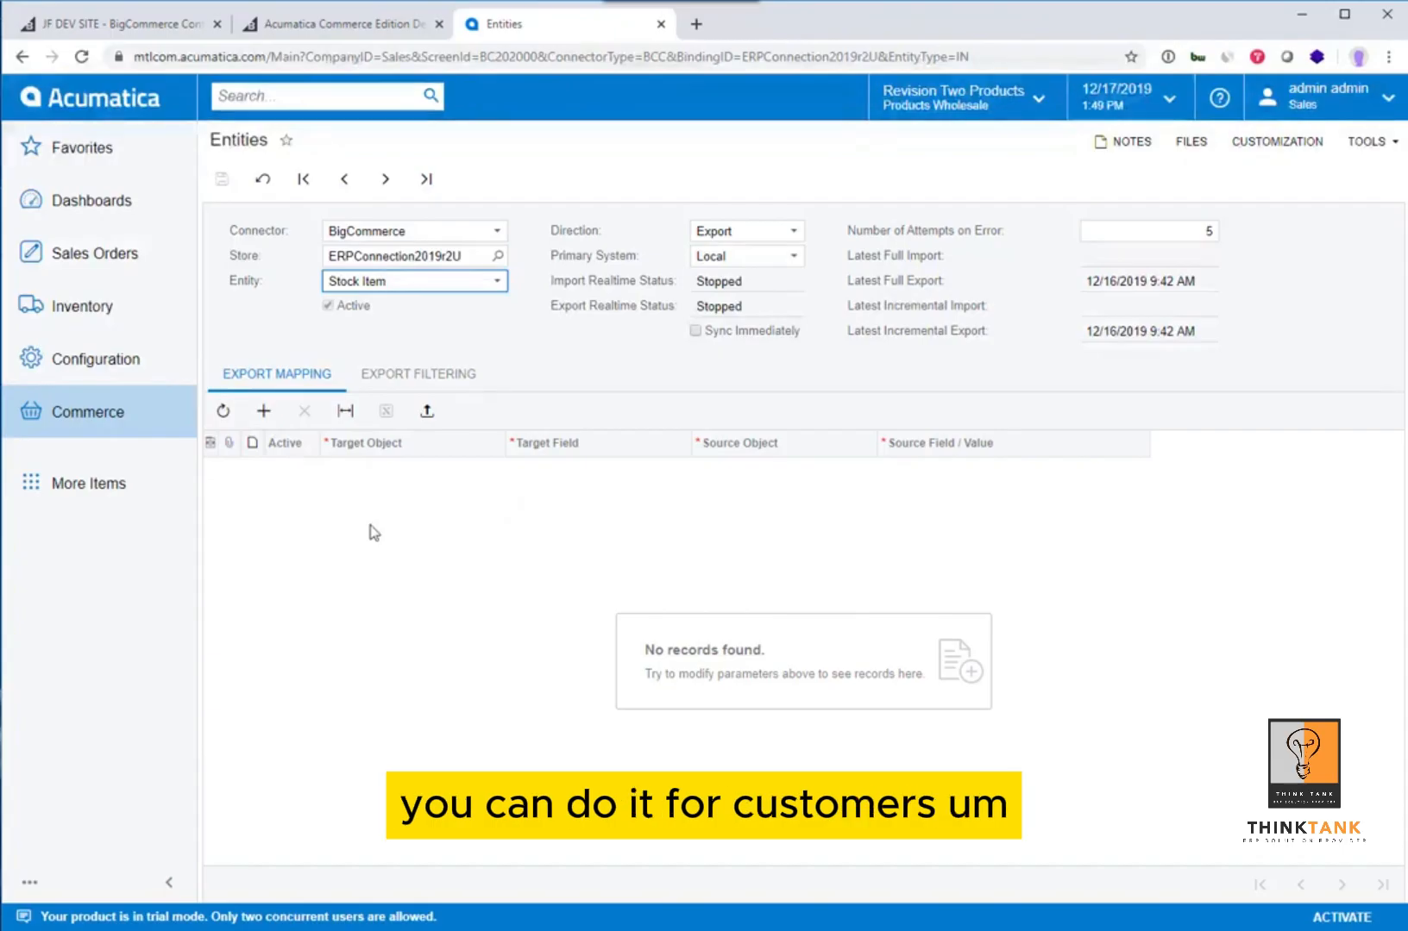
{"action": "left_click", "coordinate": [497, 282]}
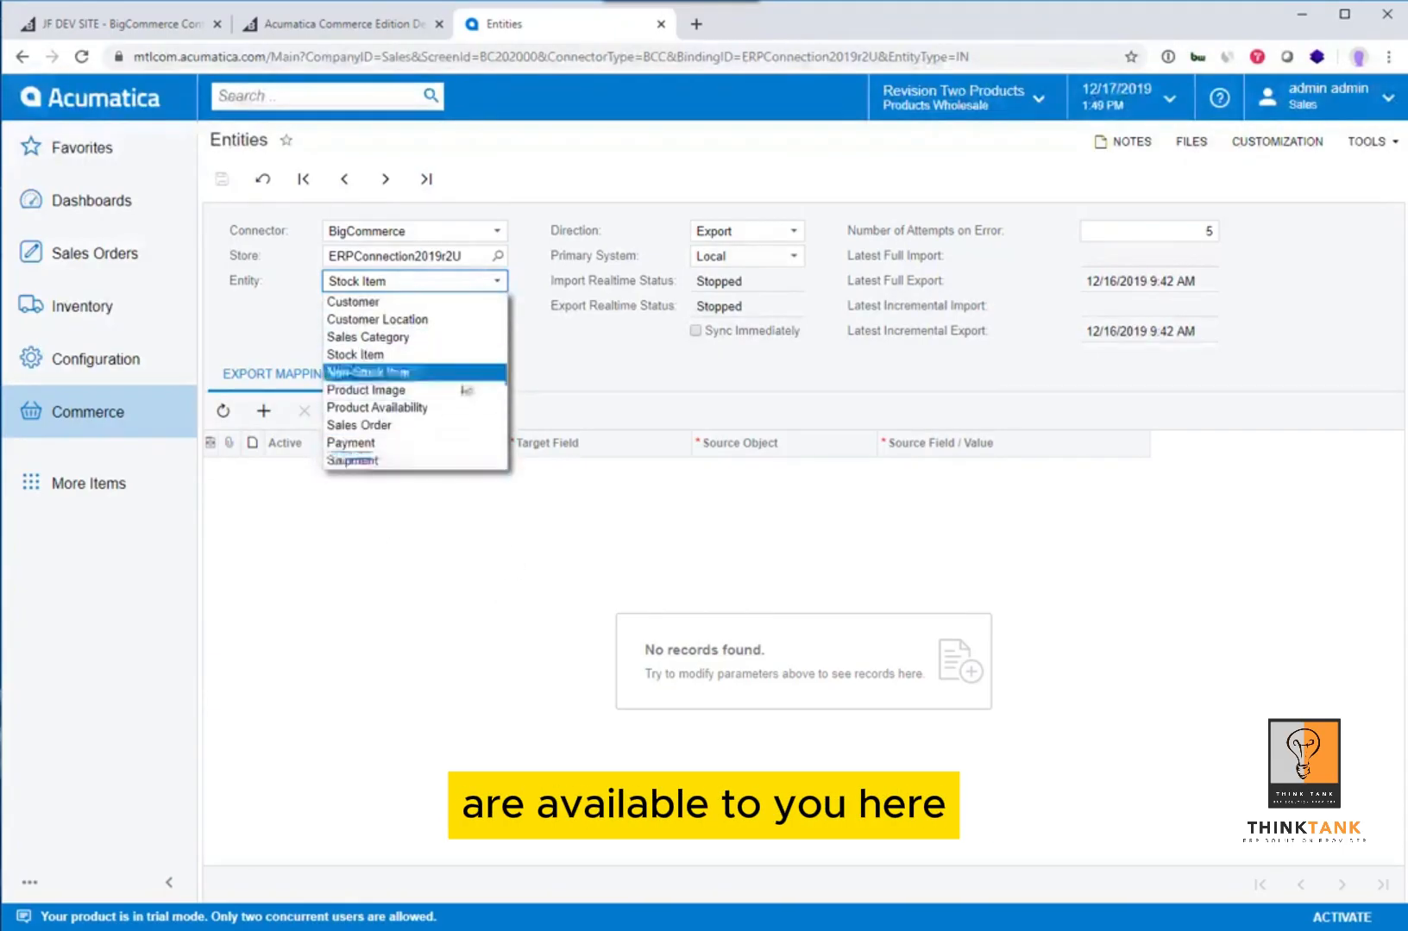
{"action": "left_click", "coordinate": [562, 367]}
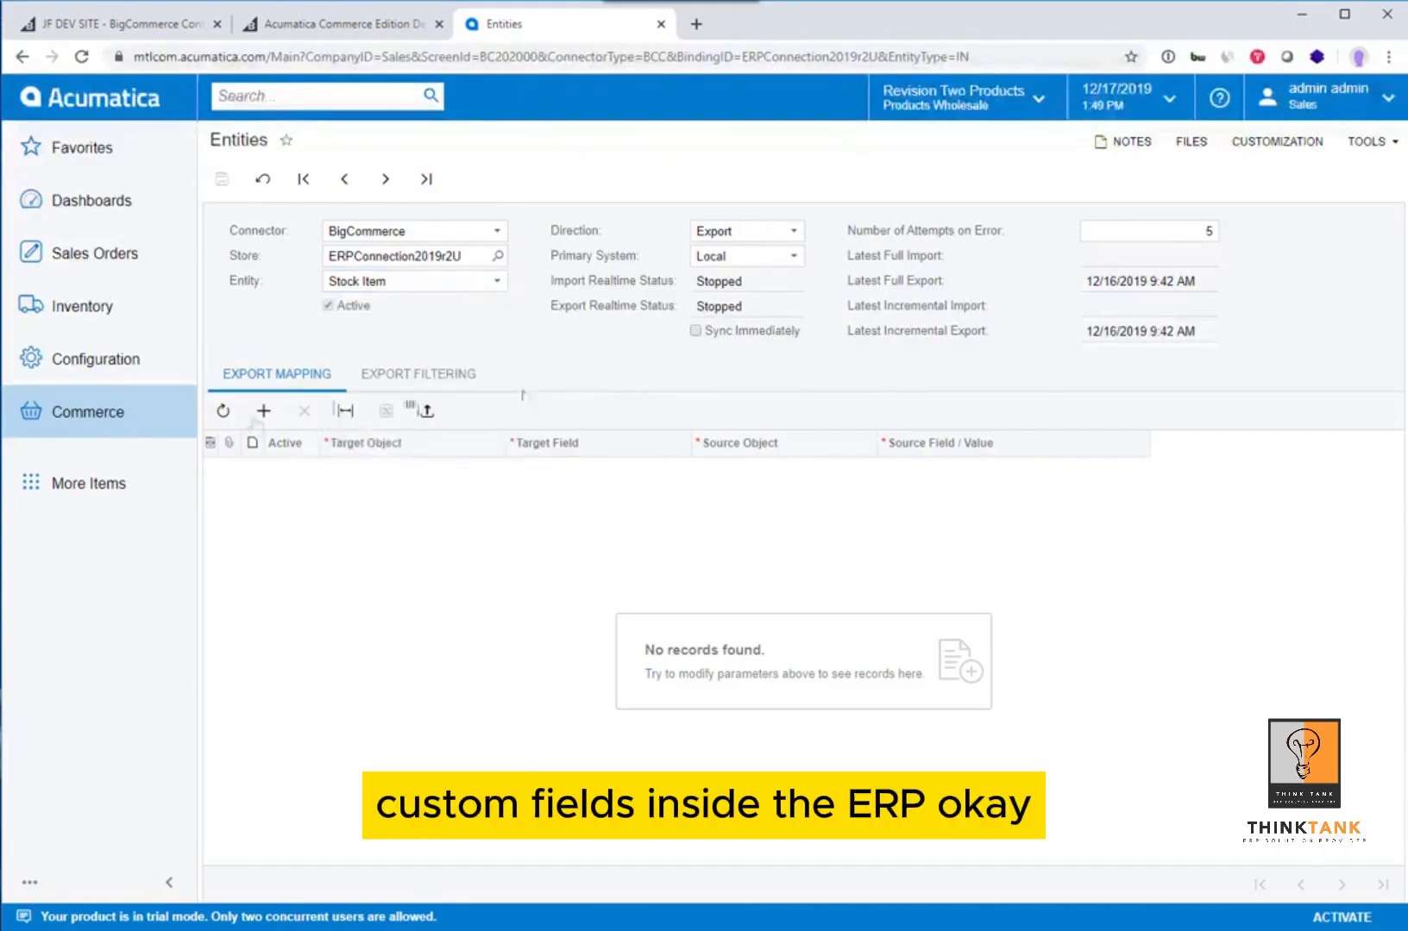
Step: Start real-time sync for the Sales Order entity of the BigCommerce store
{"action": "left_click", "coordinate": [101, 415]}
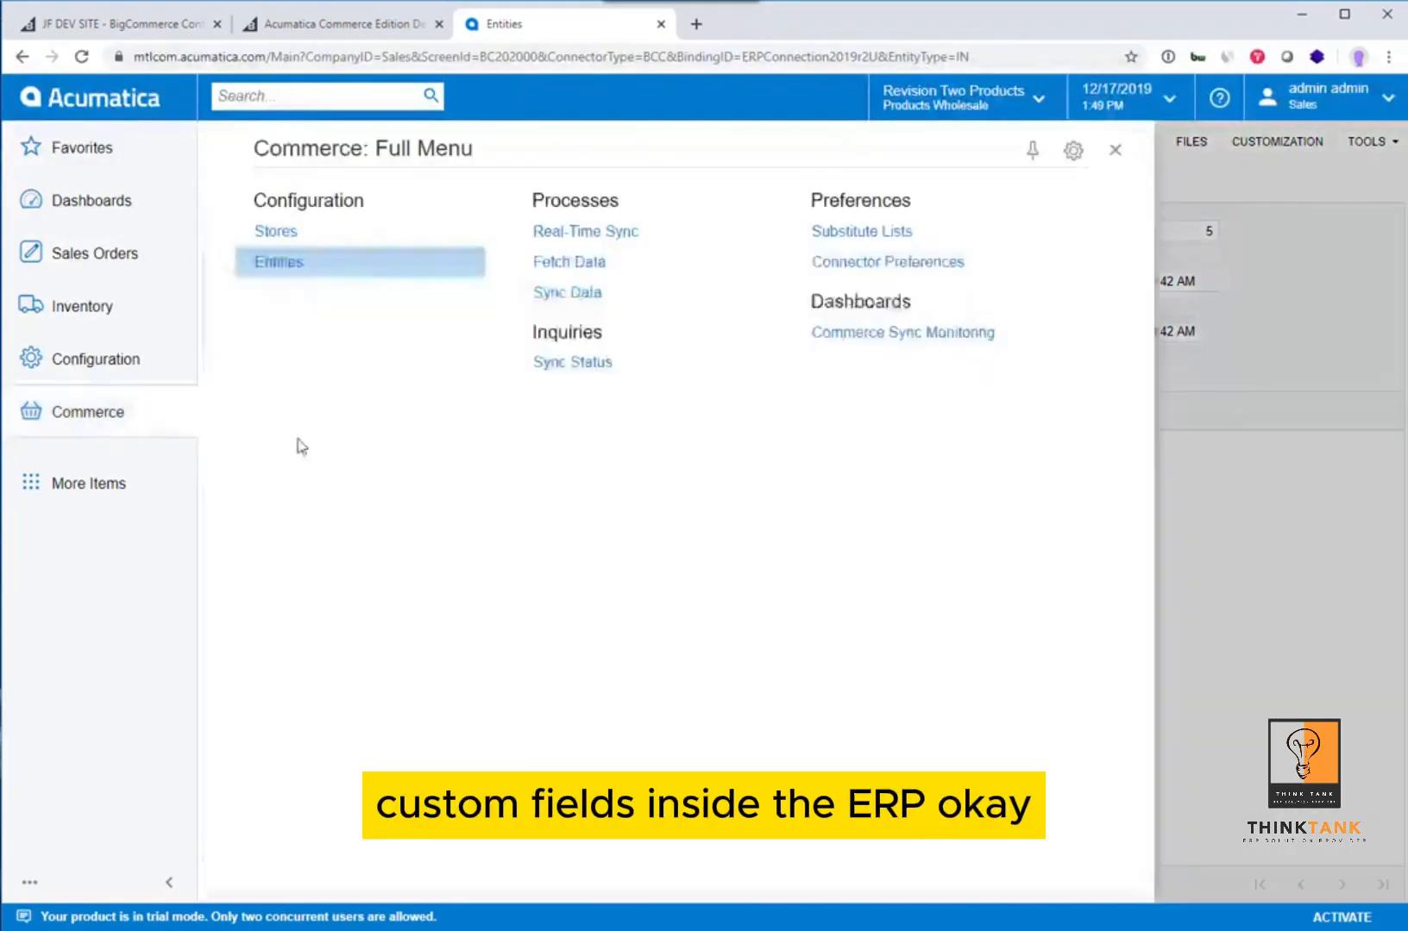
{"action": "left_click", "coordinate": [583, 232]}
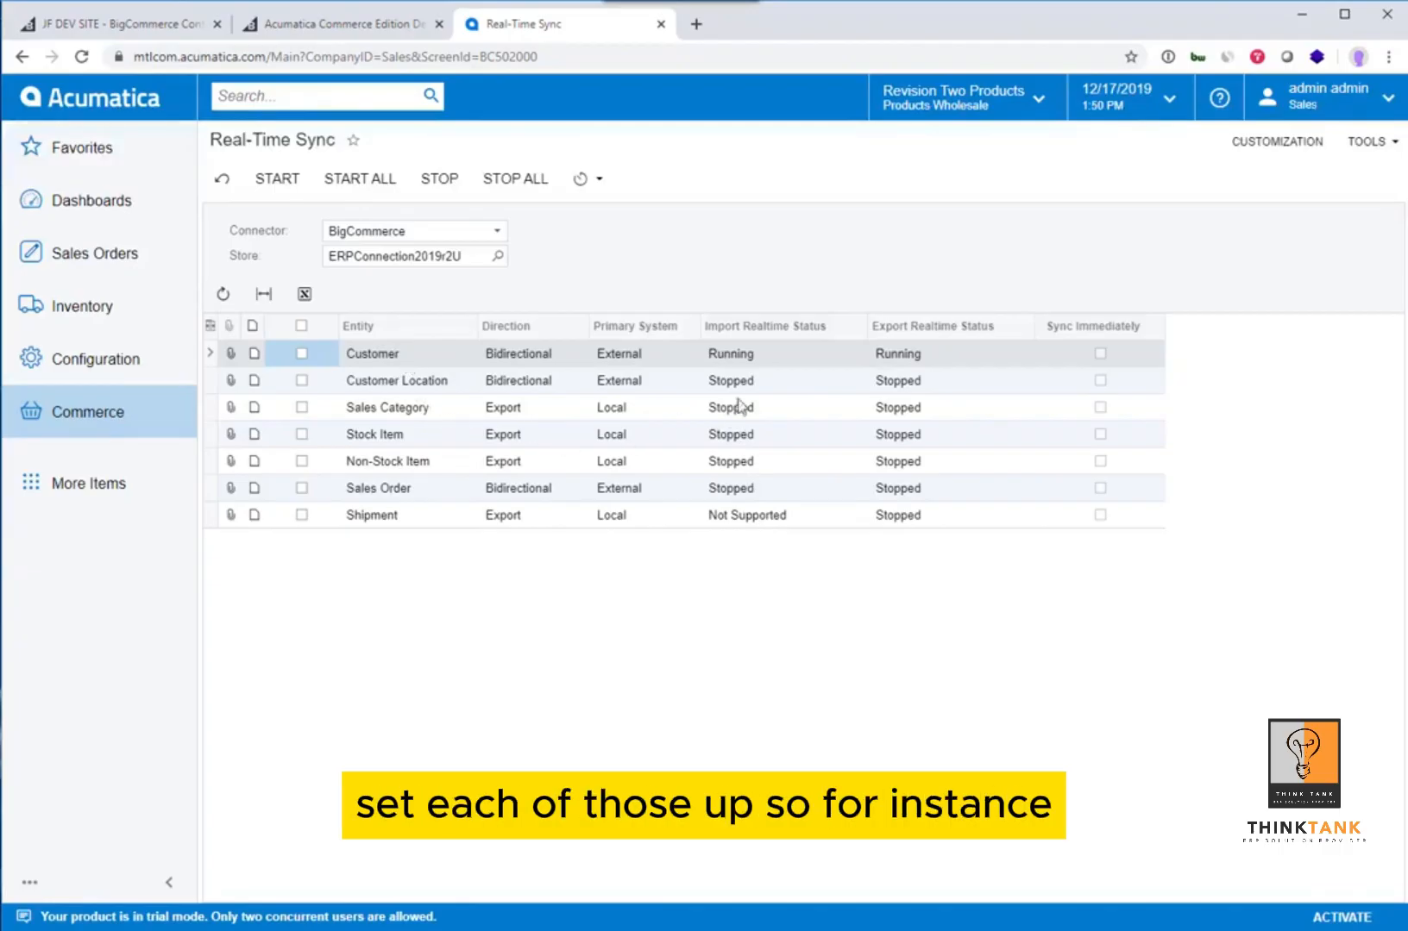
{"action": "left_click", "coordinate": [301, 489]}
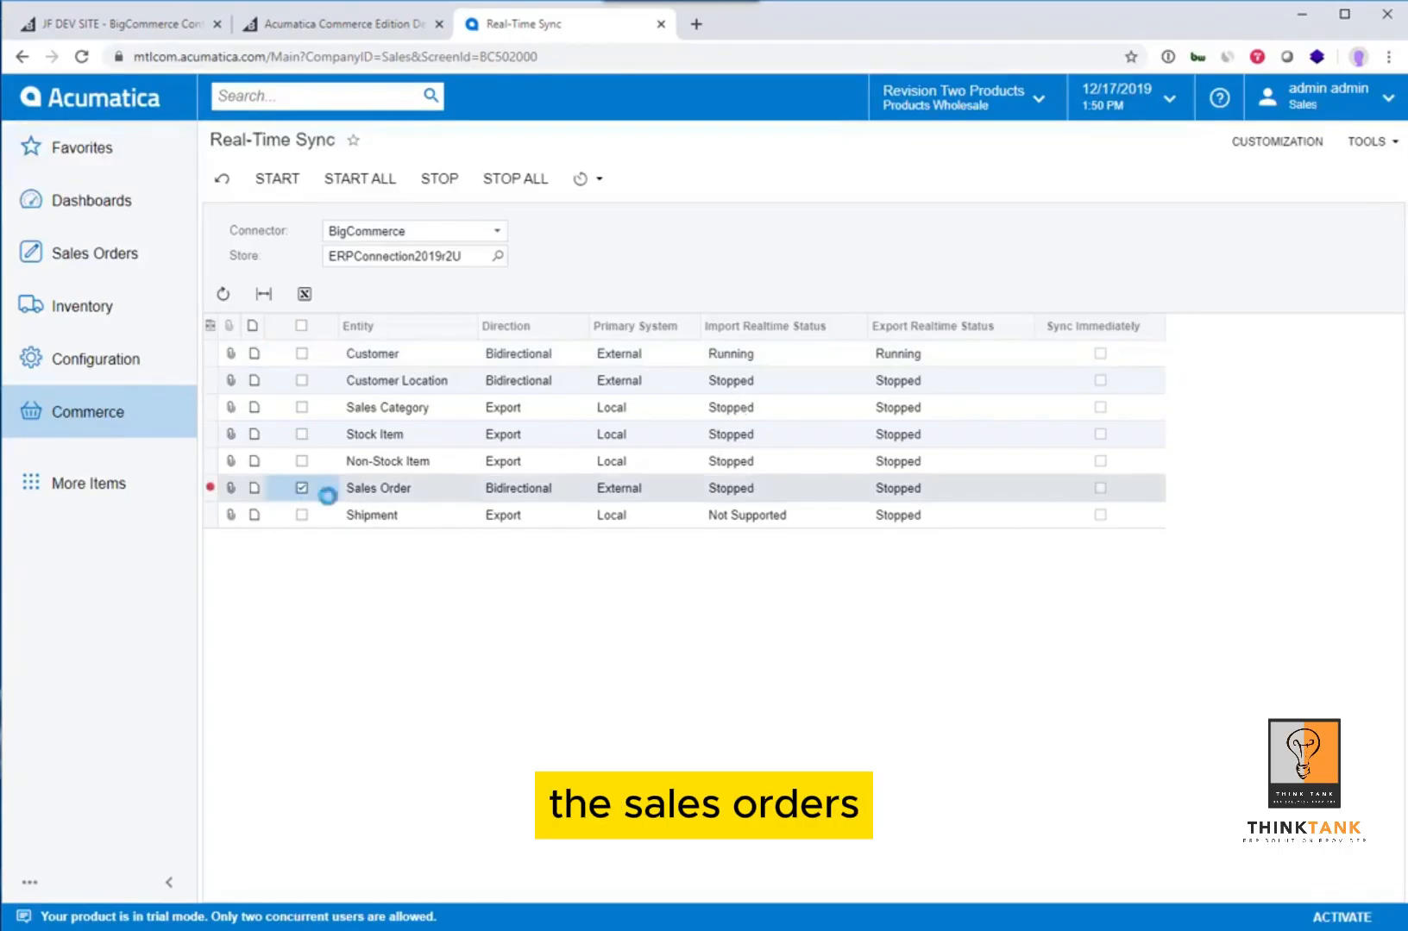
{"action": "left_click", "coordinate": [284, 183]}
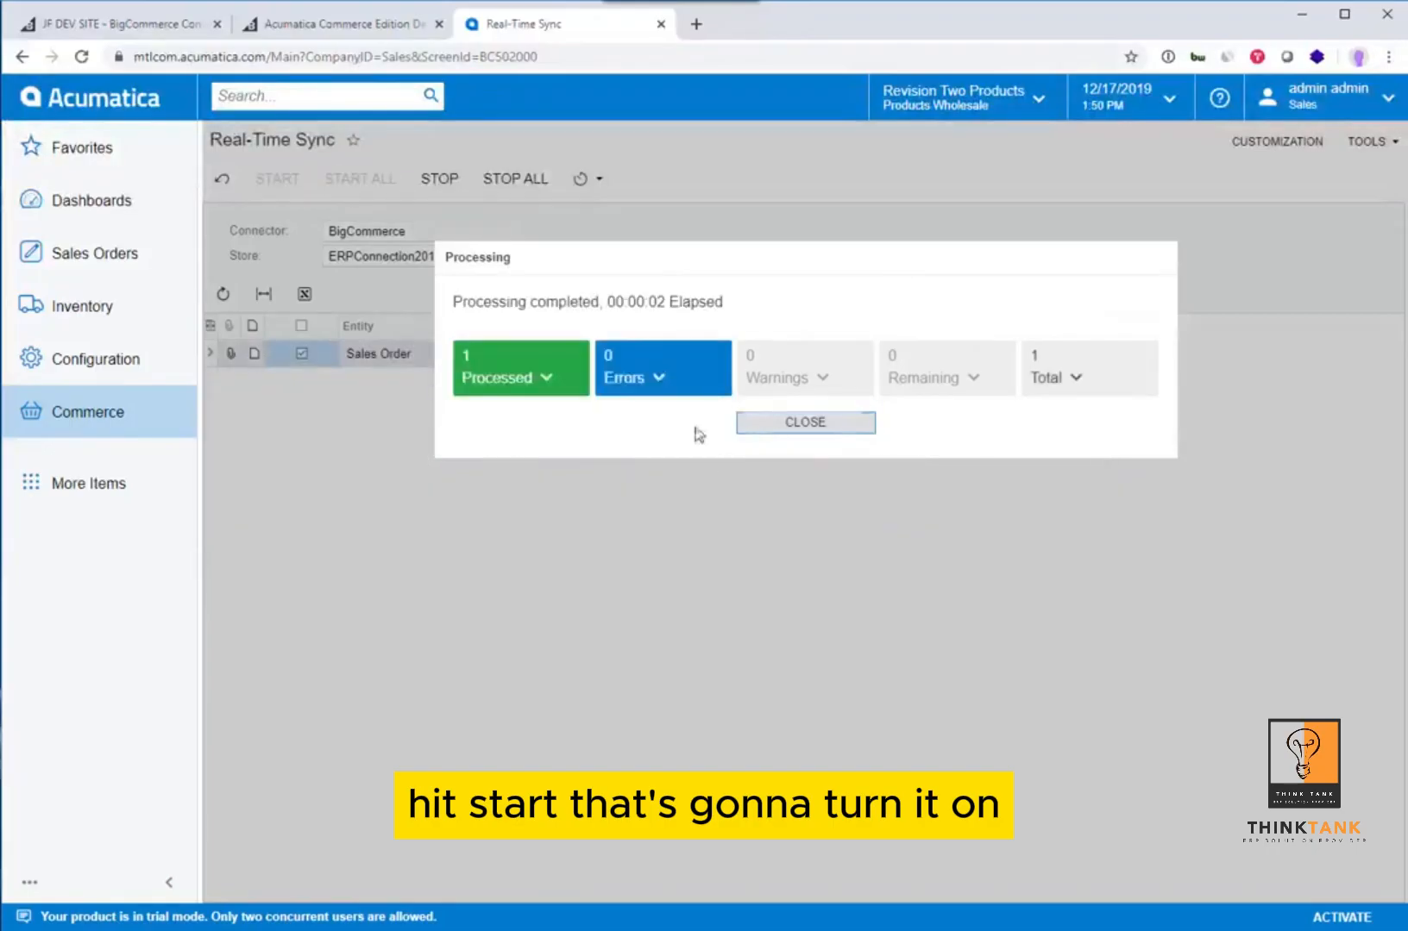
{"action": "left_click", "coordinate": [782, 435]}
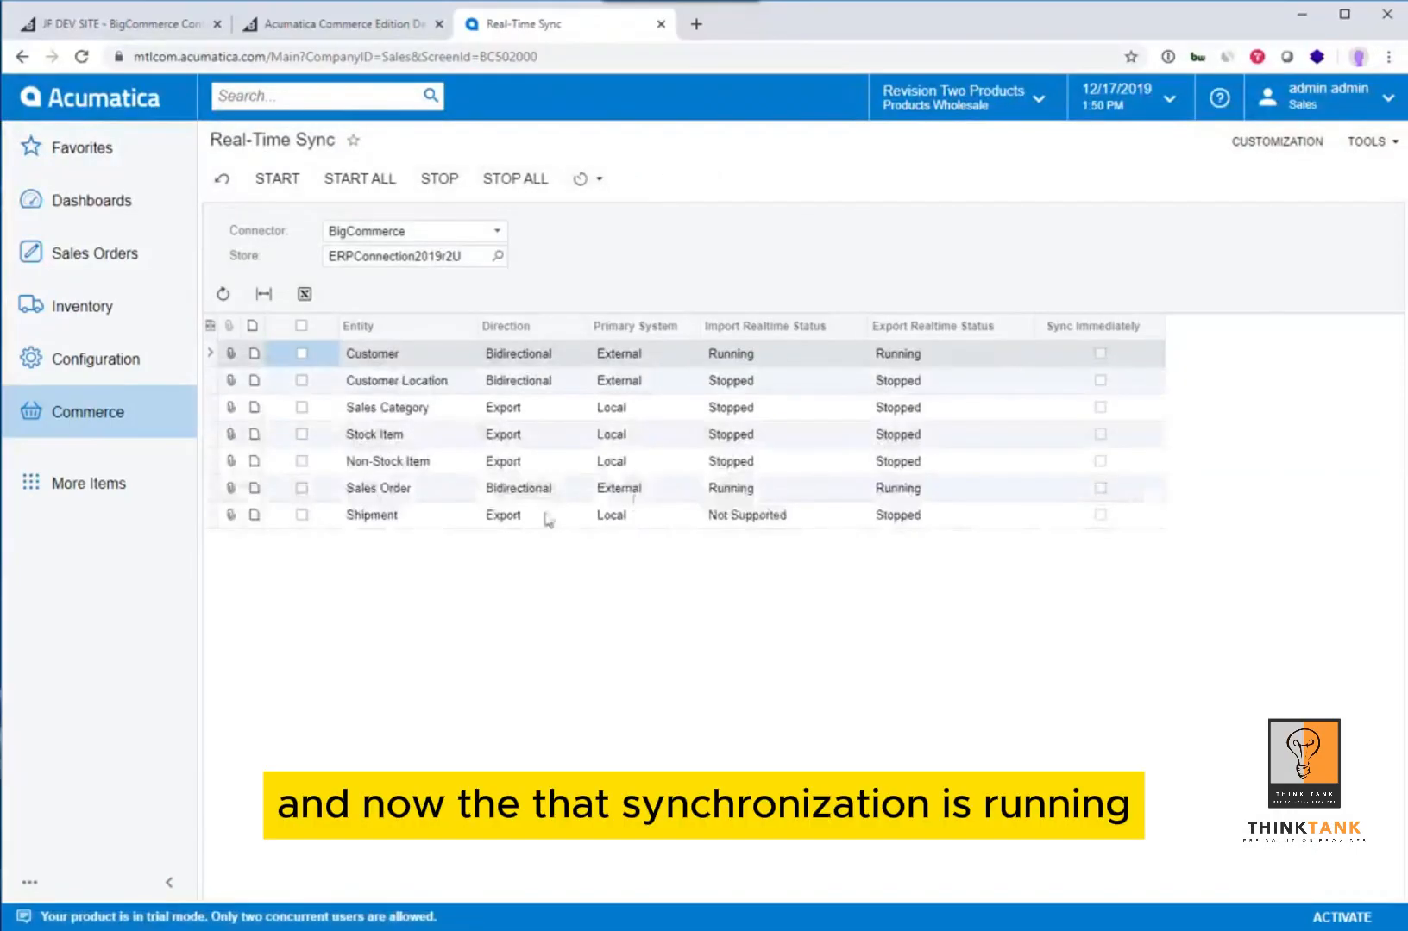
Step: Open the Fetch Data process, mark the Sales Order entity and review the fetch mode options, keeping Incremental
{"action": "left_click", "coordinate": [109, 419]}
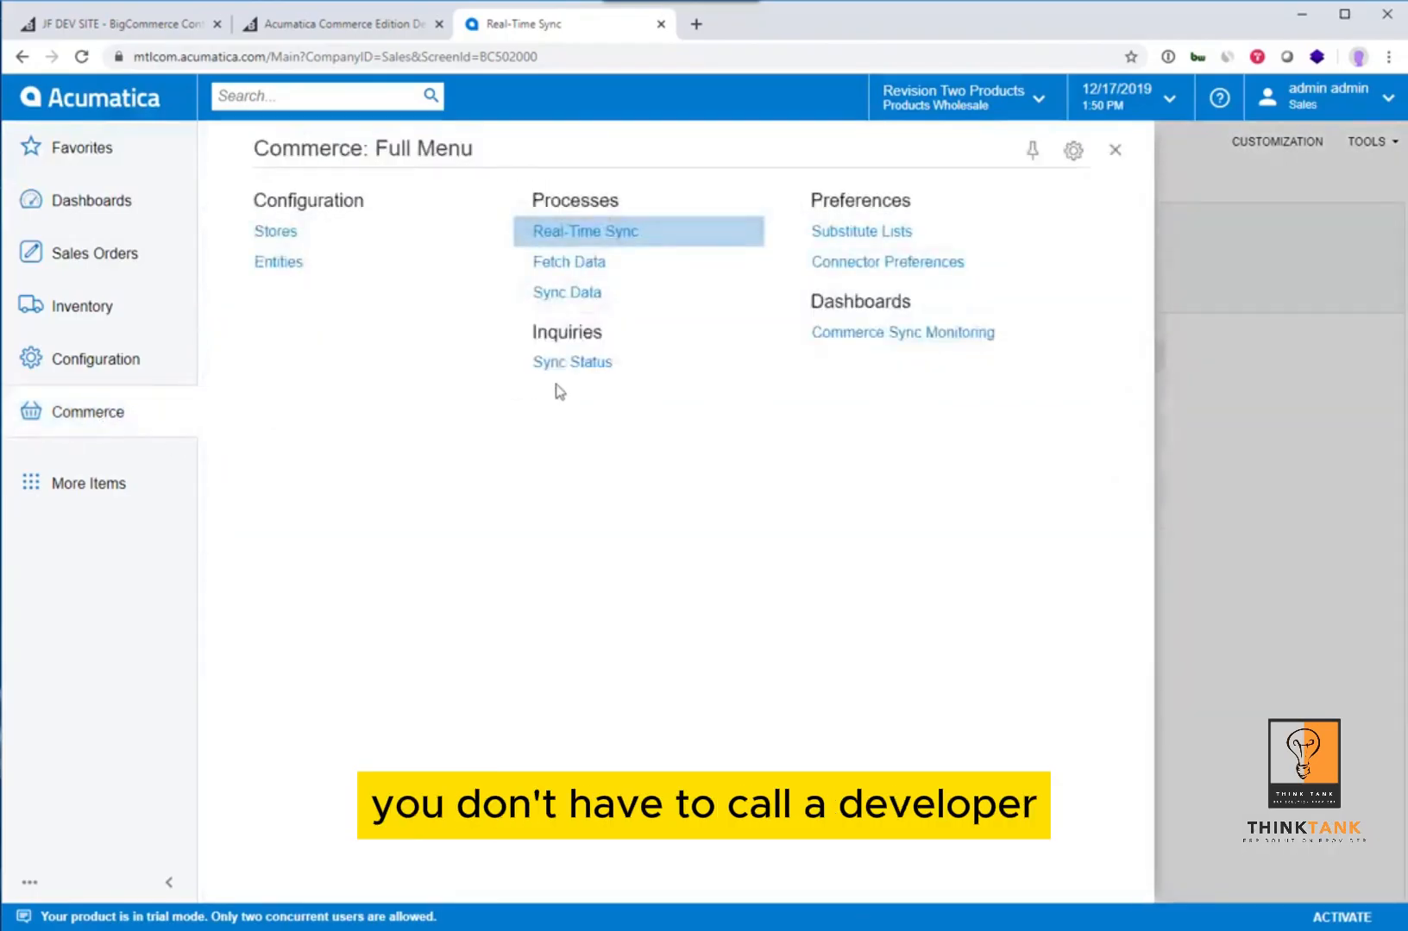
{"action": "left_click", "coordinate": [583, 266]}
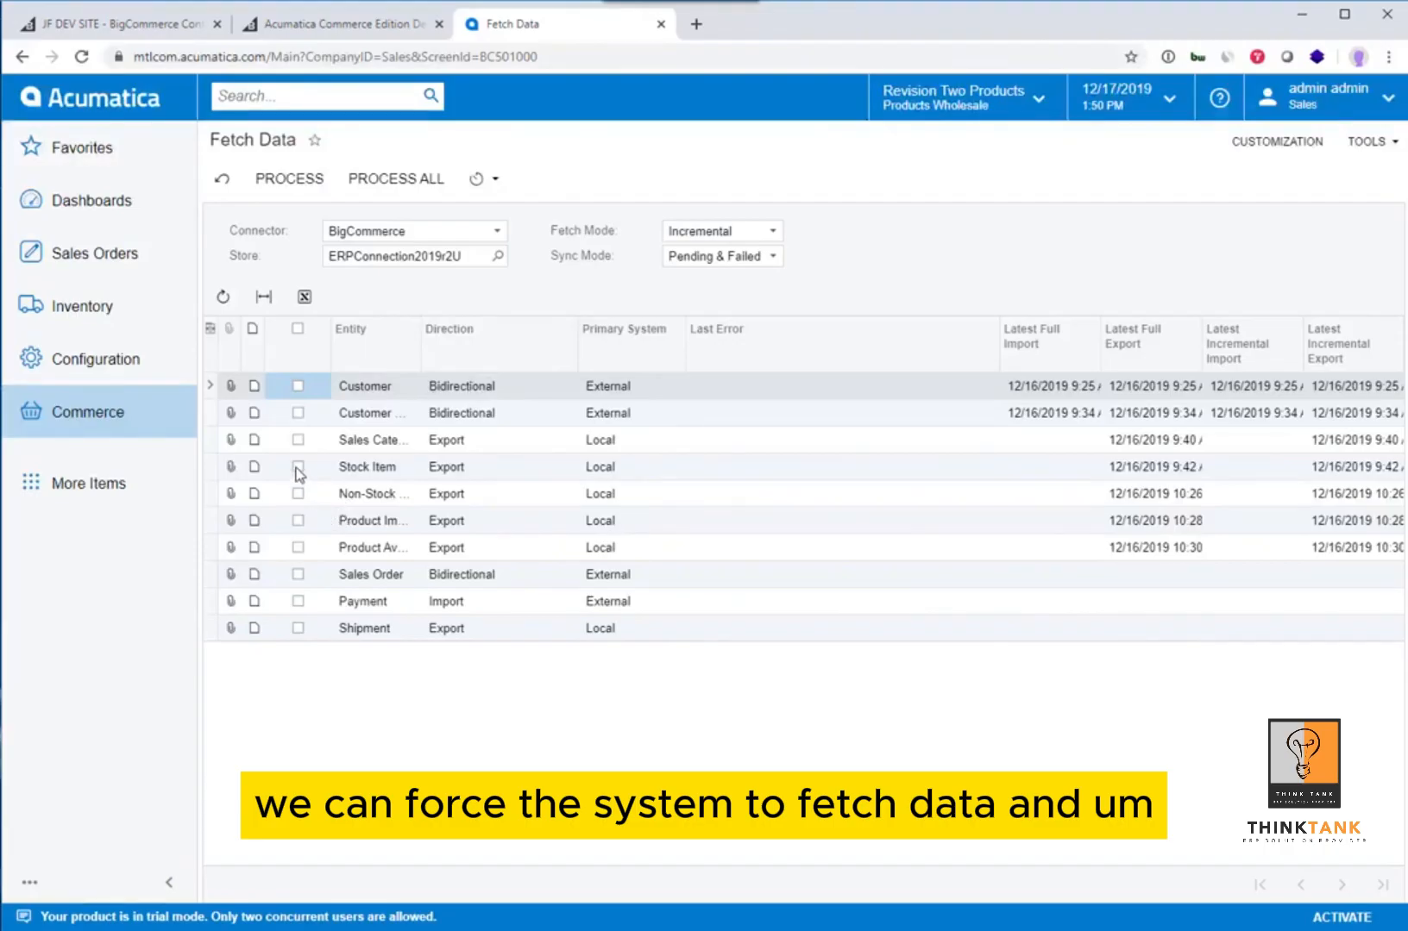
{"action": "left_click", "coordinate": [298, 573]}
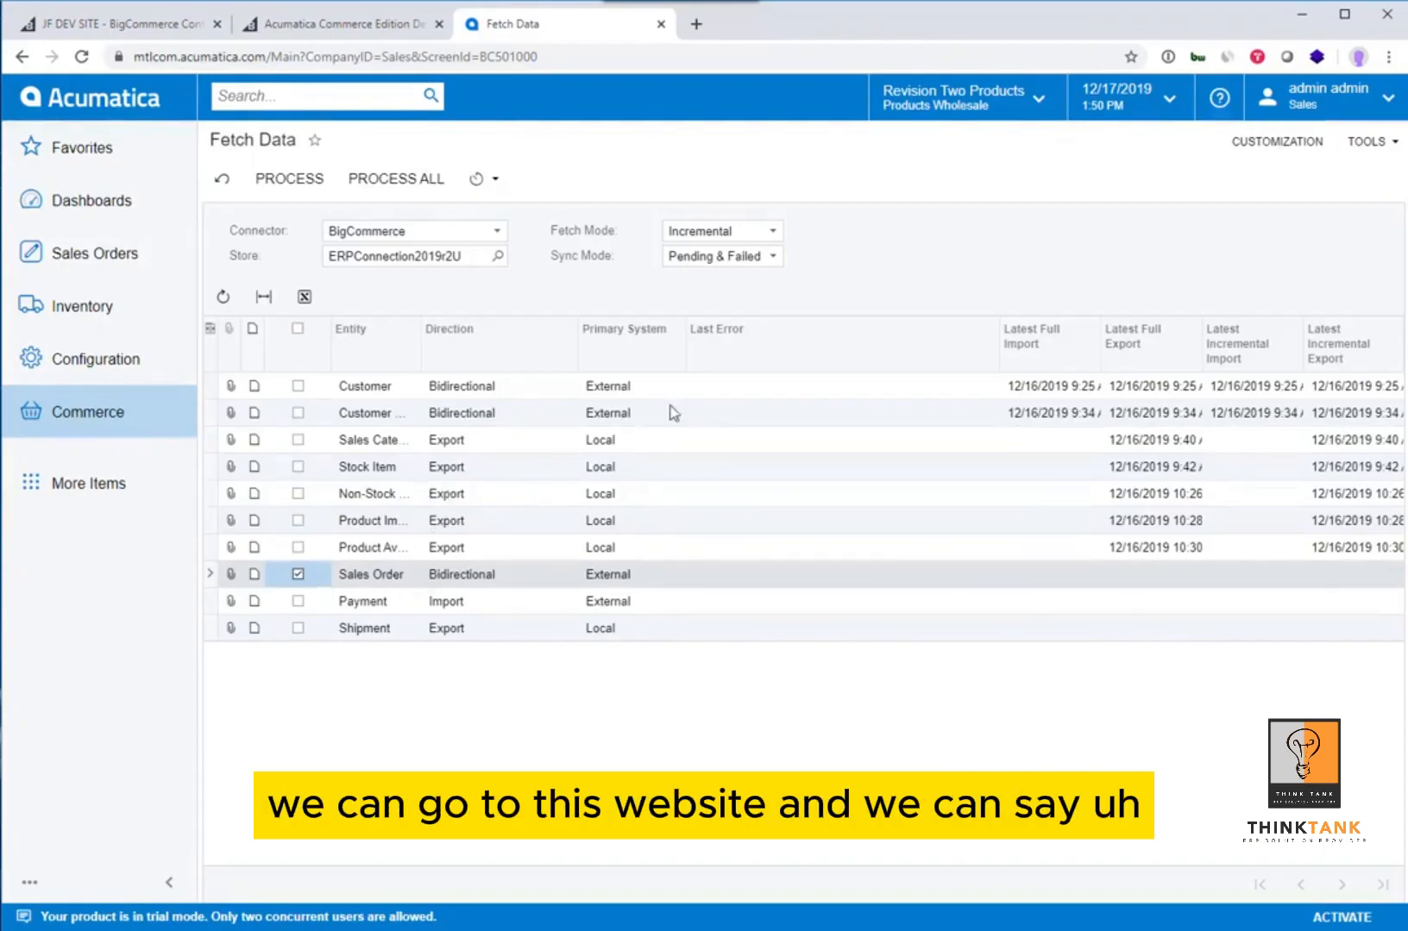
{"action": "left_click", "coordinate": [771, 232]}
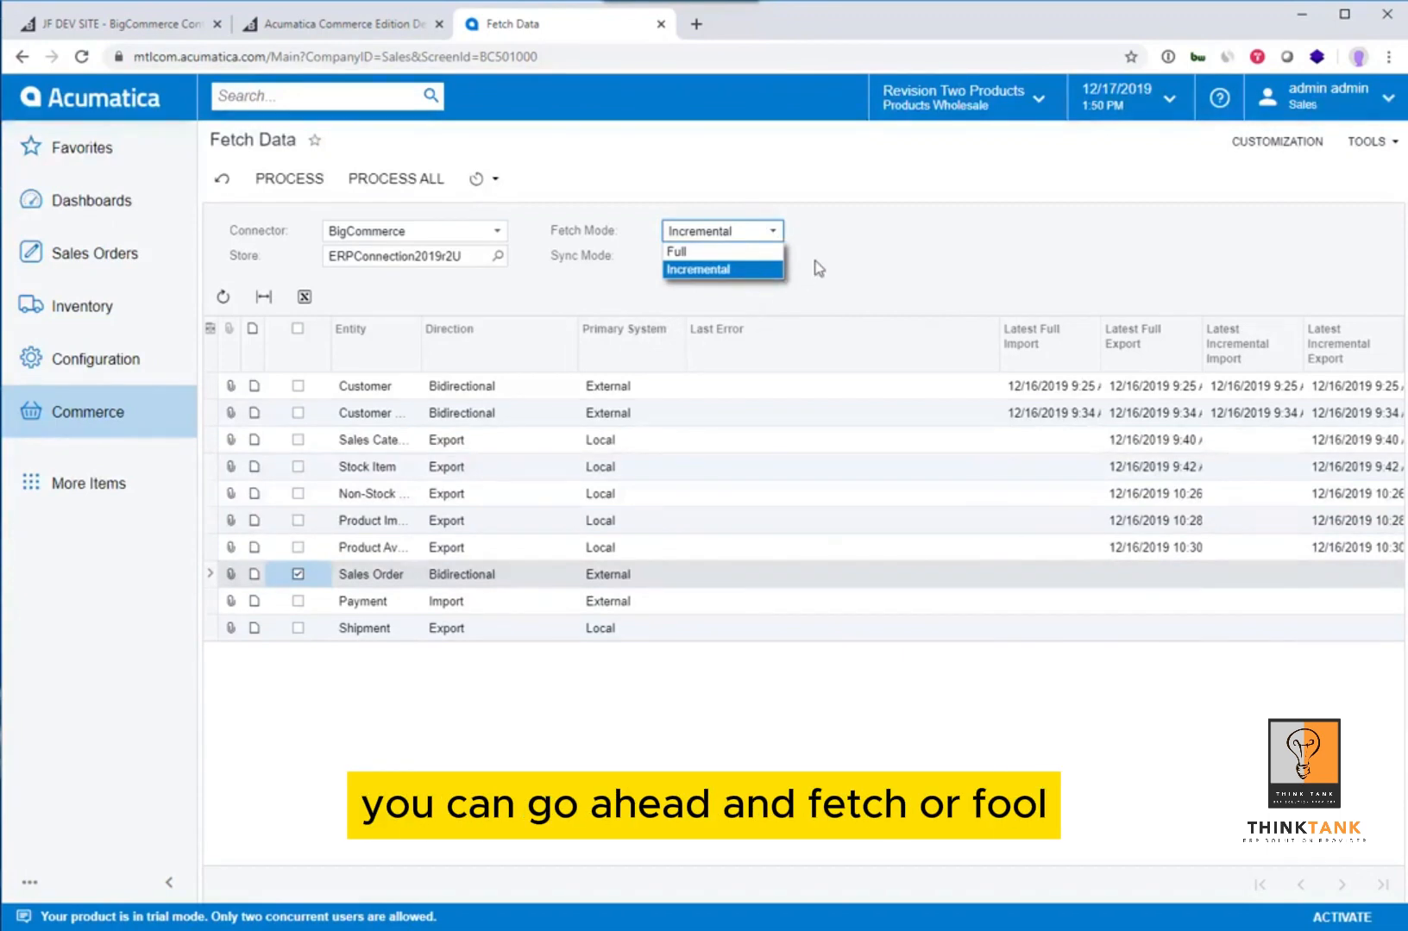
{"action": "left_click", "coordinate": [837, 292]}
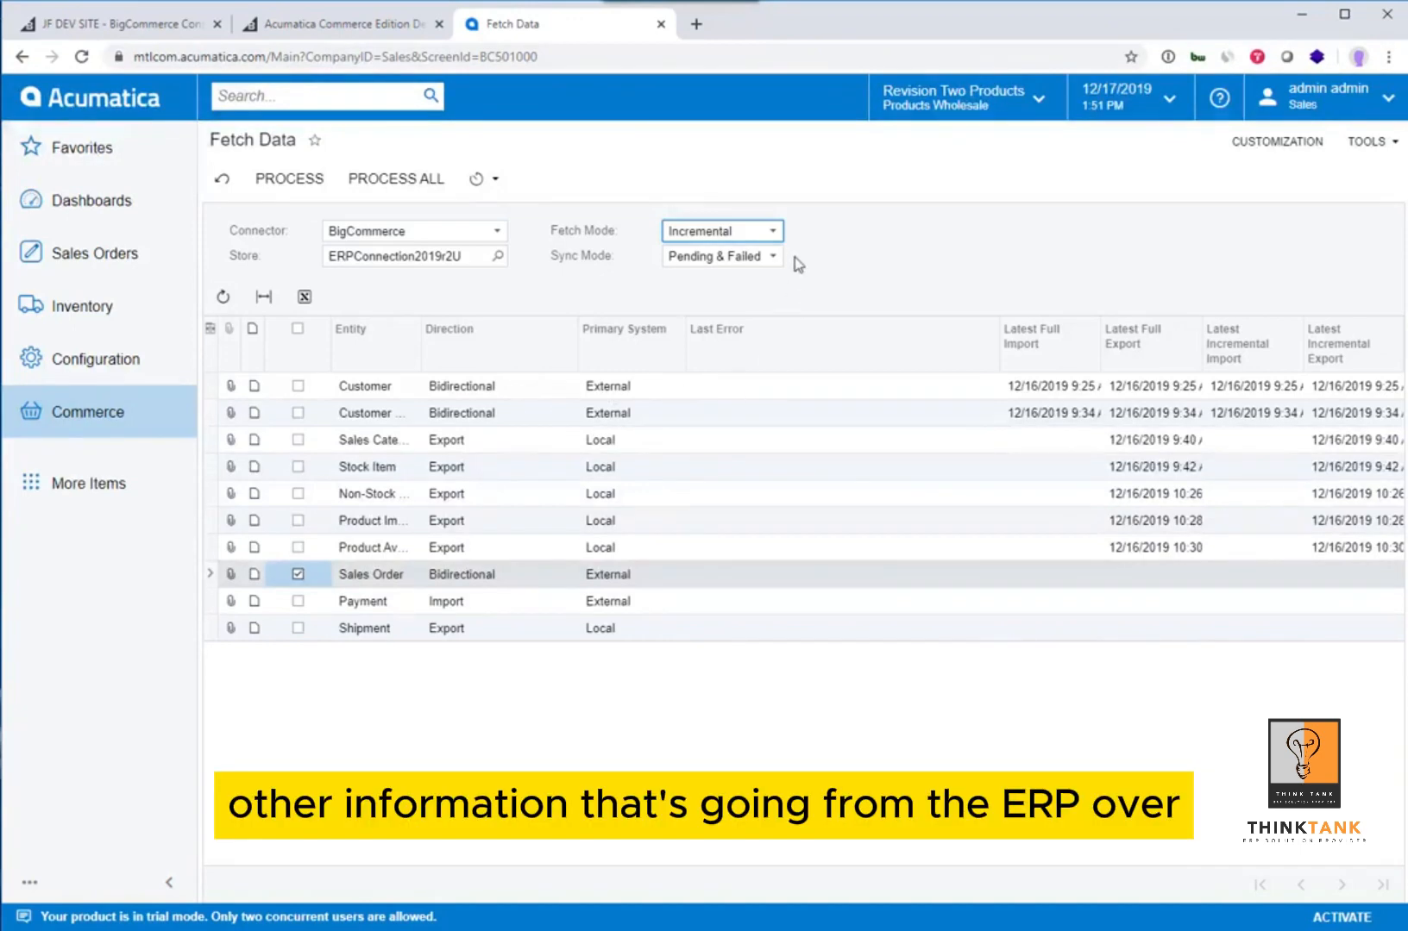
Step: Open the Sync Data process, select the four pending Customer records and process them
{"action": "left_click", "coordinate": [102, 412]}
{"action": "left_click", "coordinate": [575, 302]}
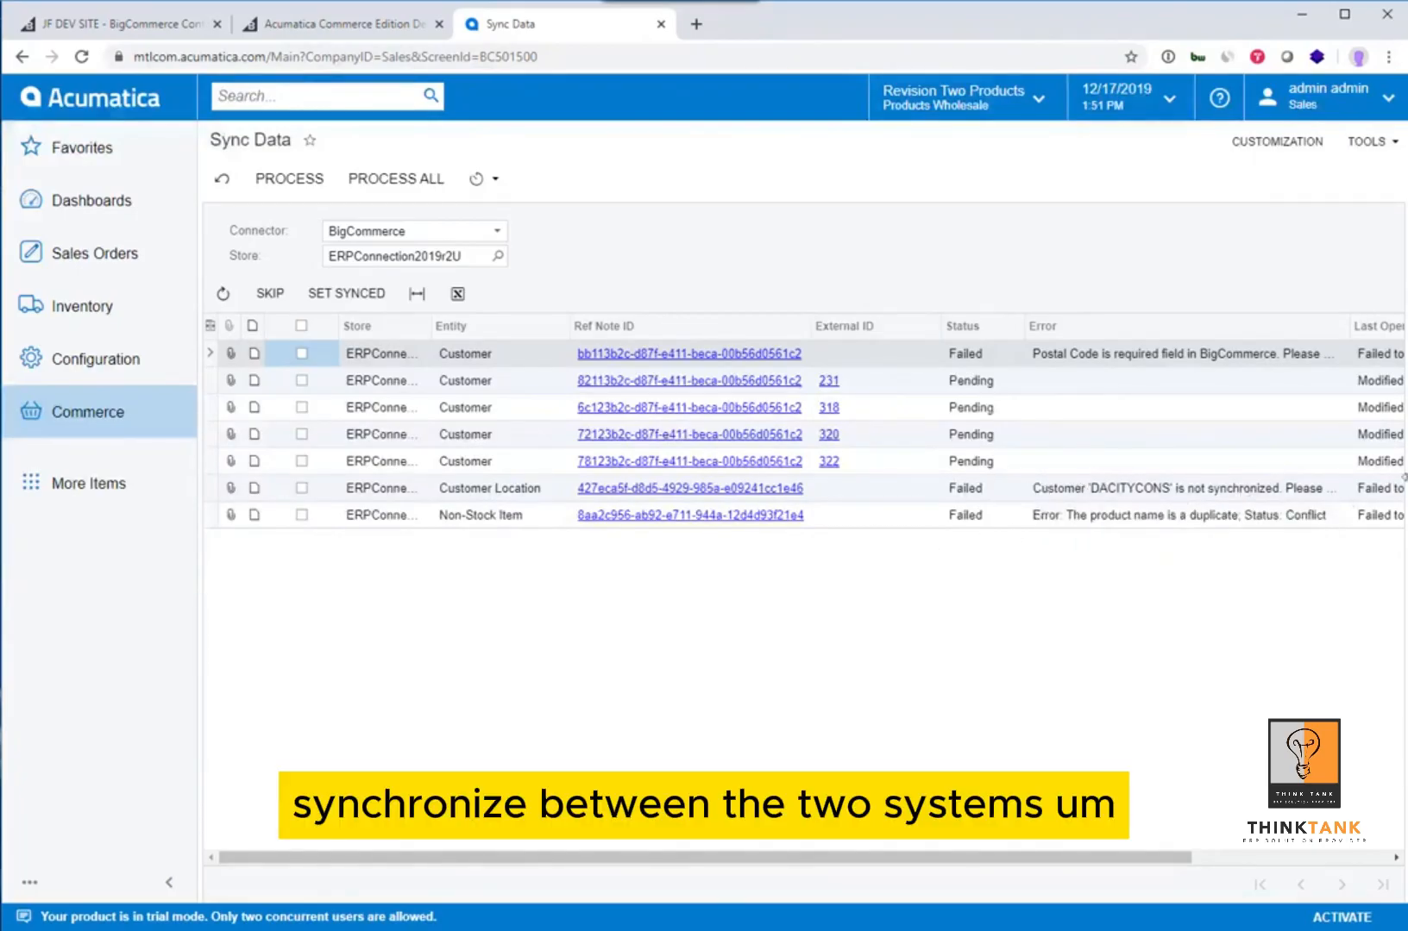
{"action": "left_click_drag", "start_coordinate": [1406, 477], "coordinate": [1407, 479]}
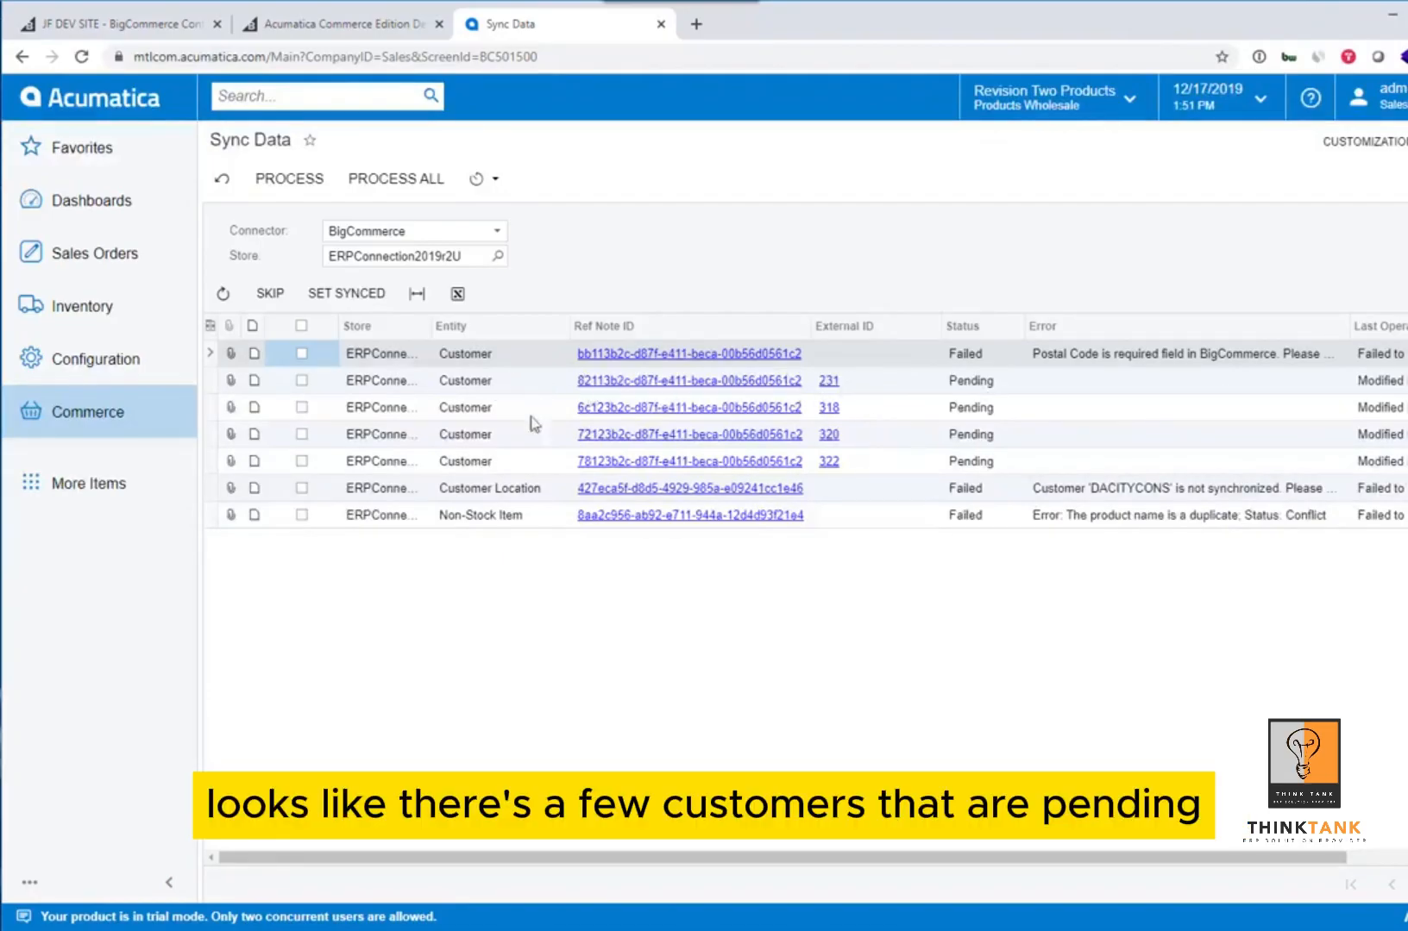
{"action": "left_click", "coordinate": [303, 380]}
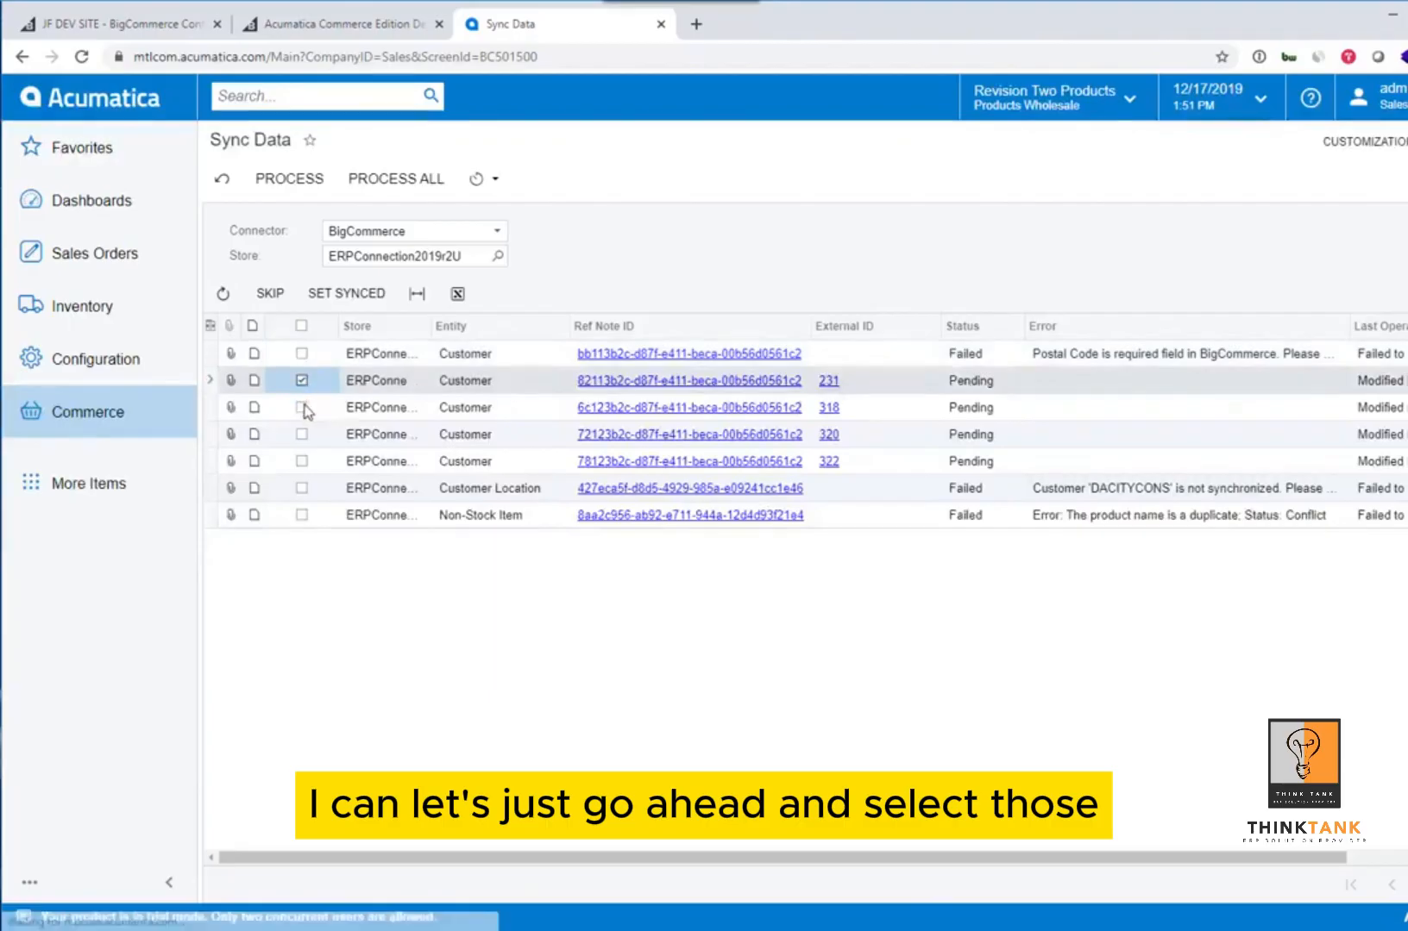
{"action": "left_click", "coordinate": [302, 408]}
{"action": "left_click", "coordinate": [302, 434]}
{"action": "left_click", "coordinate": [302, 460]}
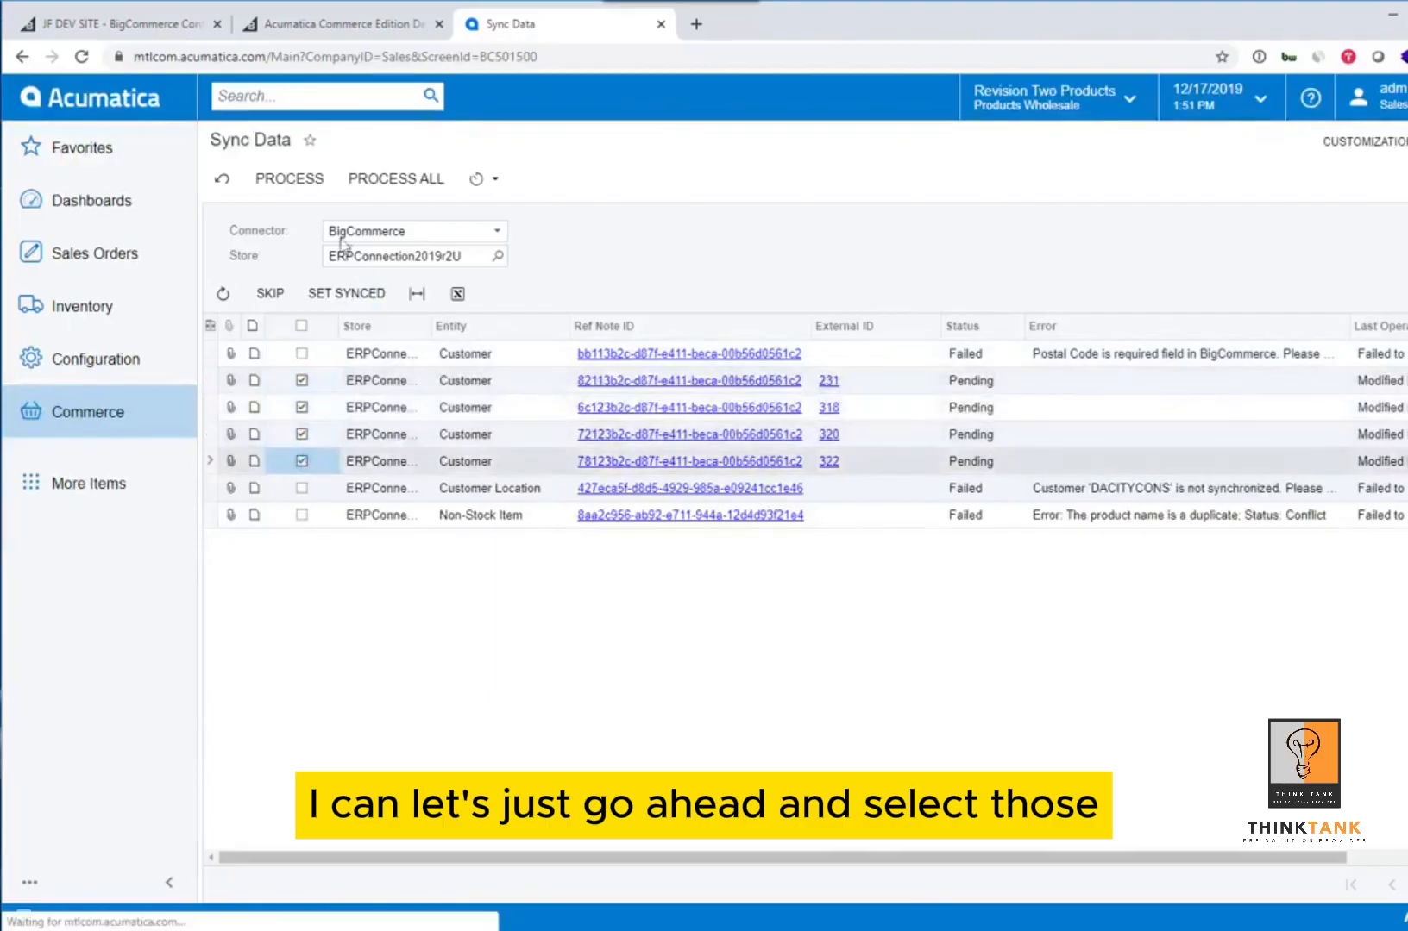
{"action": "left_click", "coordinate": [289, 178]}
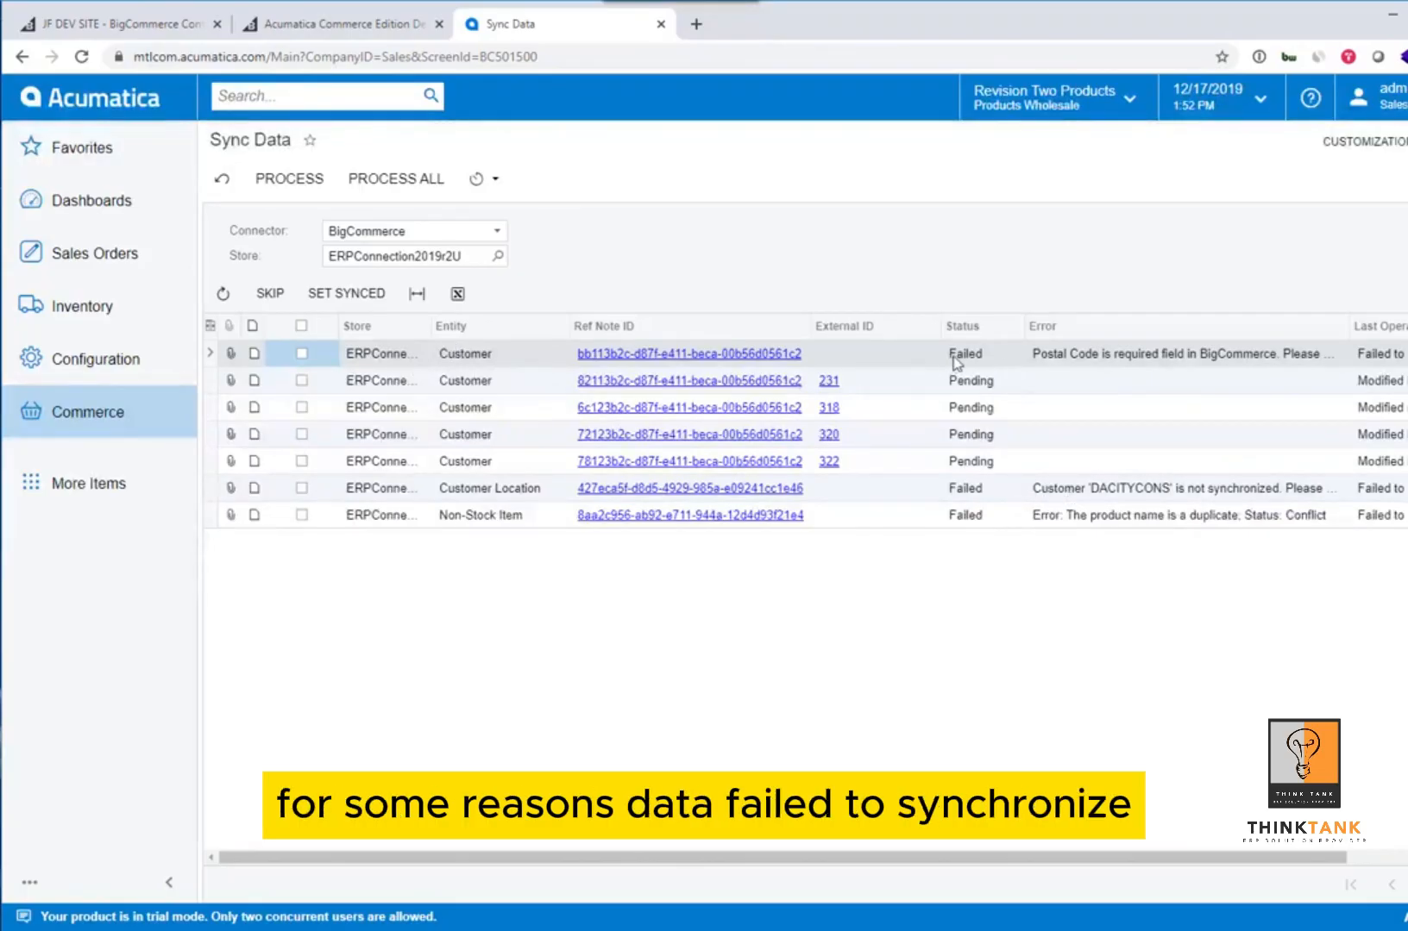
Step: Check the postal code in the customer record behind the failed Customer sync, close the record and skip that sync entry
{"action": "mouse_move", "coordinate": [1057, 367]}
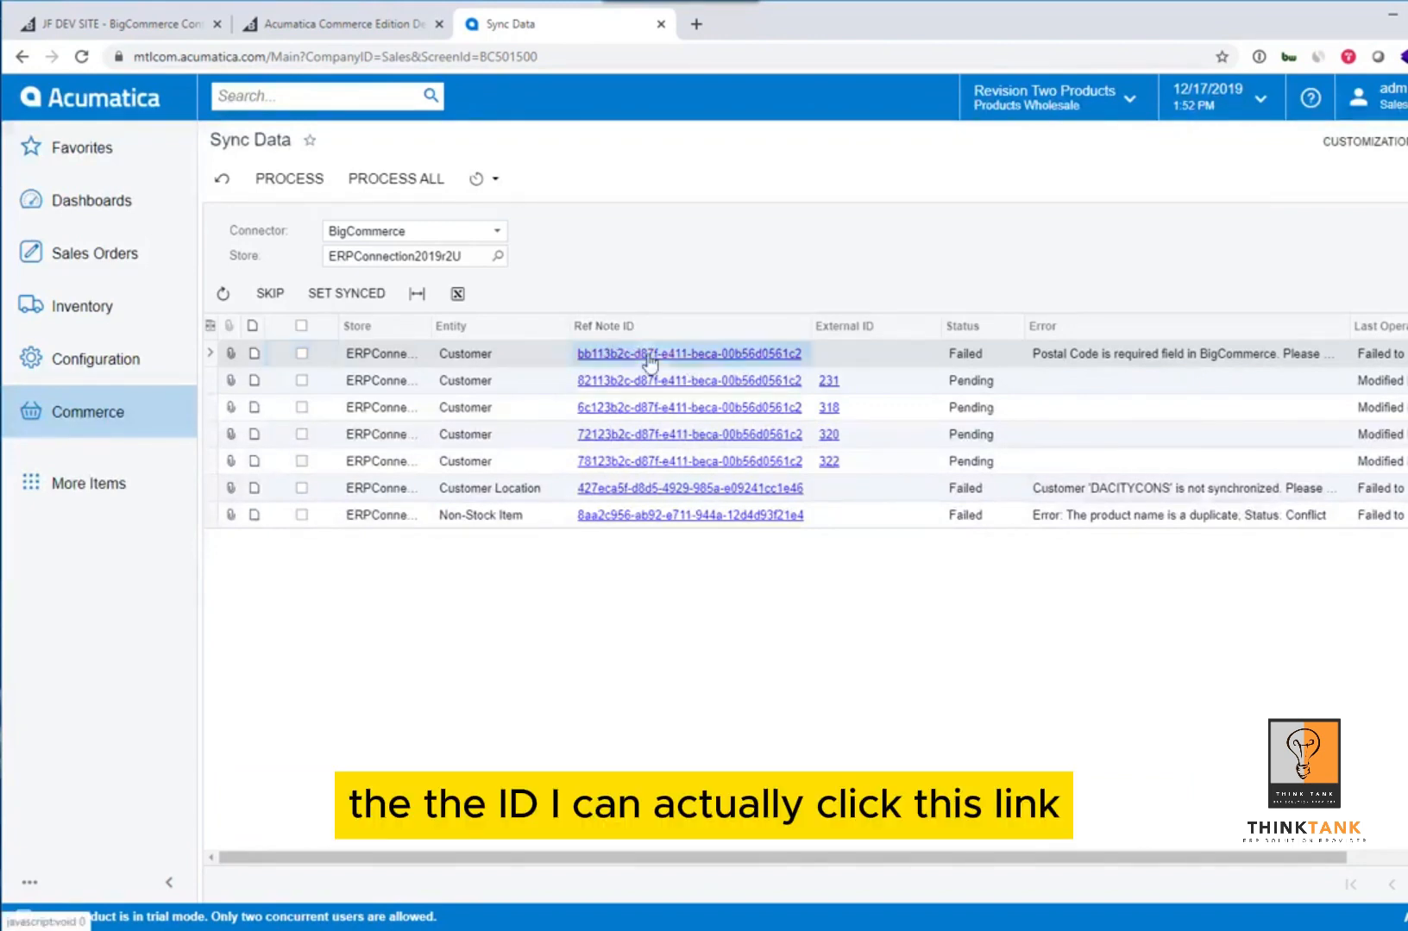
{"action": "left_click", "coordinate": [688, 354]}
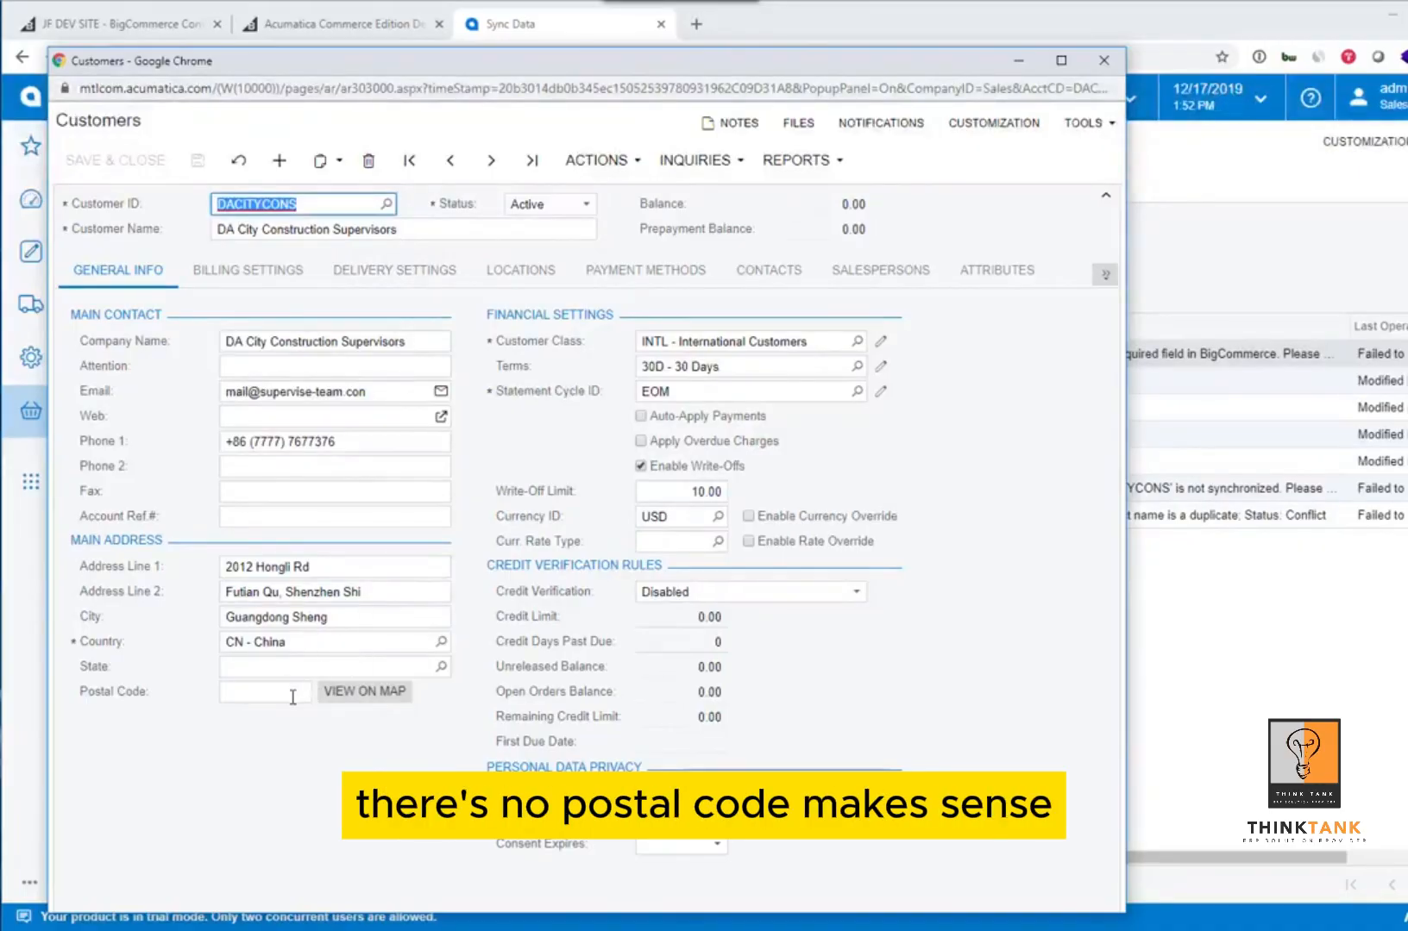
{"action": "left_click", "coordinate": [1104, 61]}
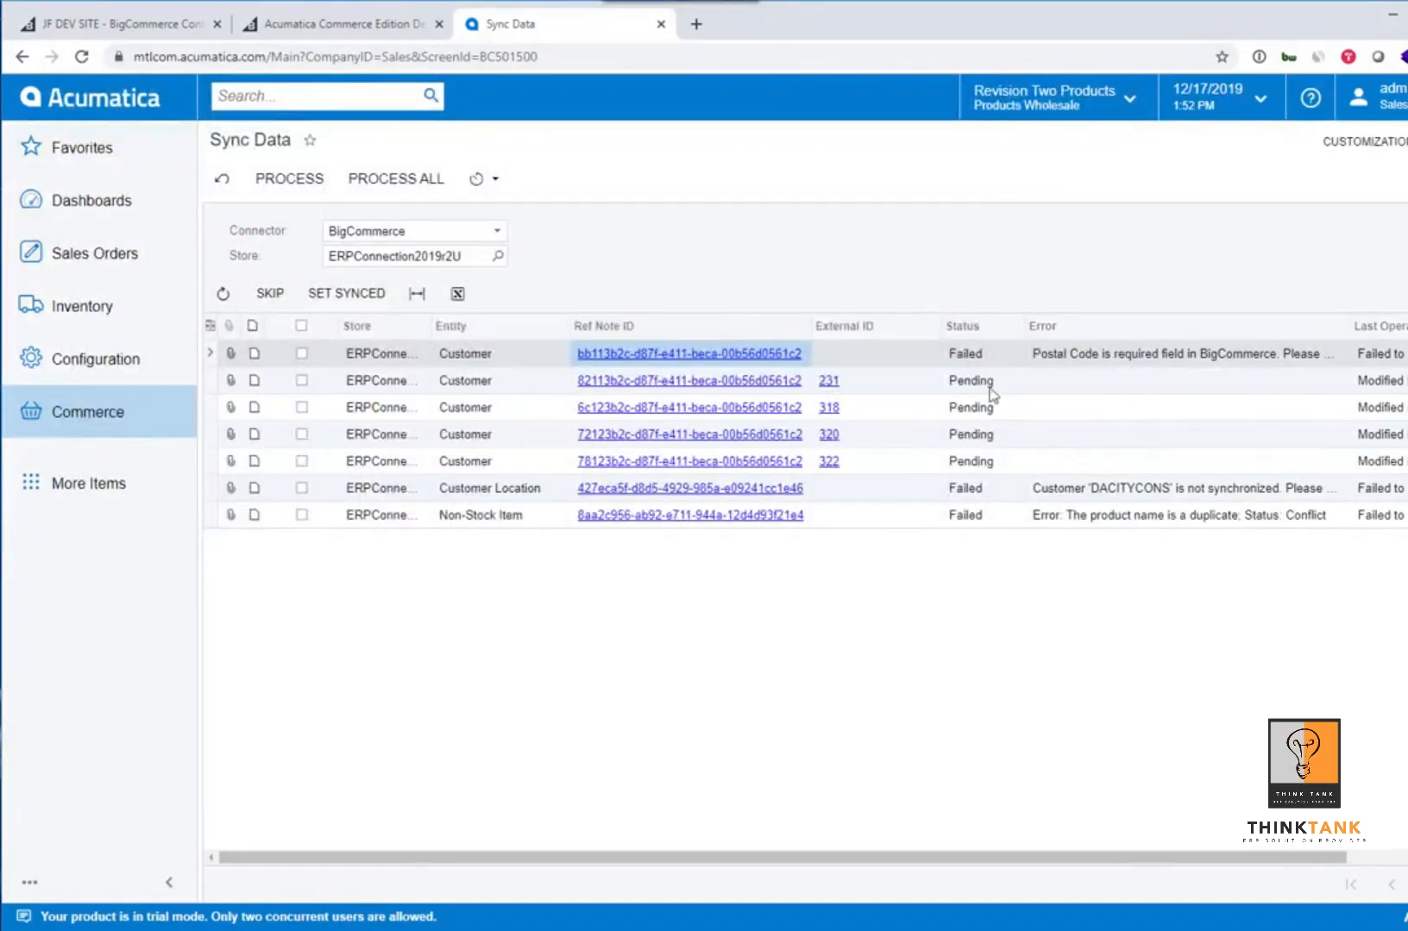
{"action": "left_click", "coordinate": [302, 354]}
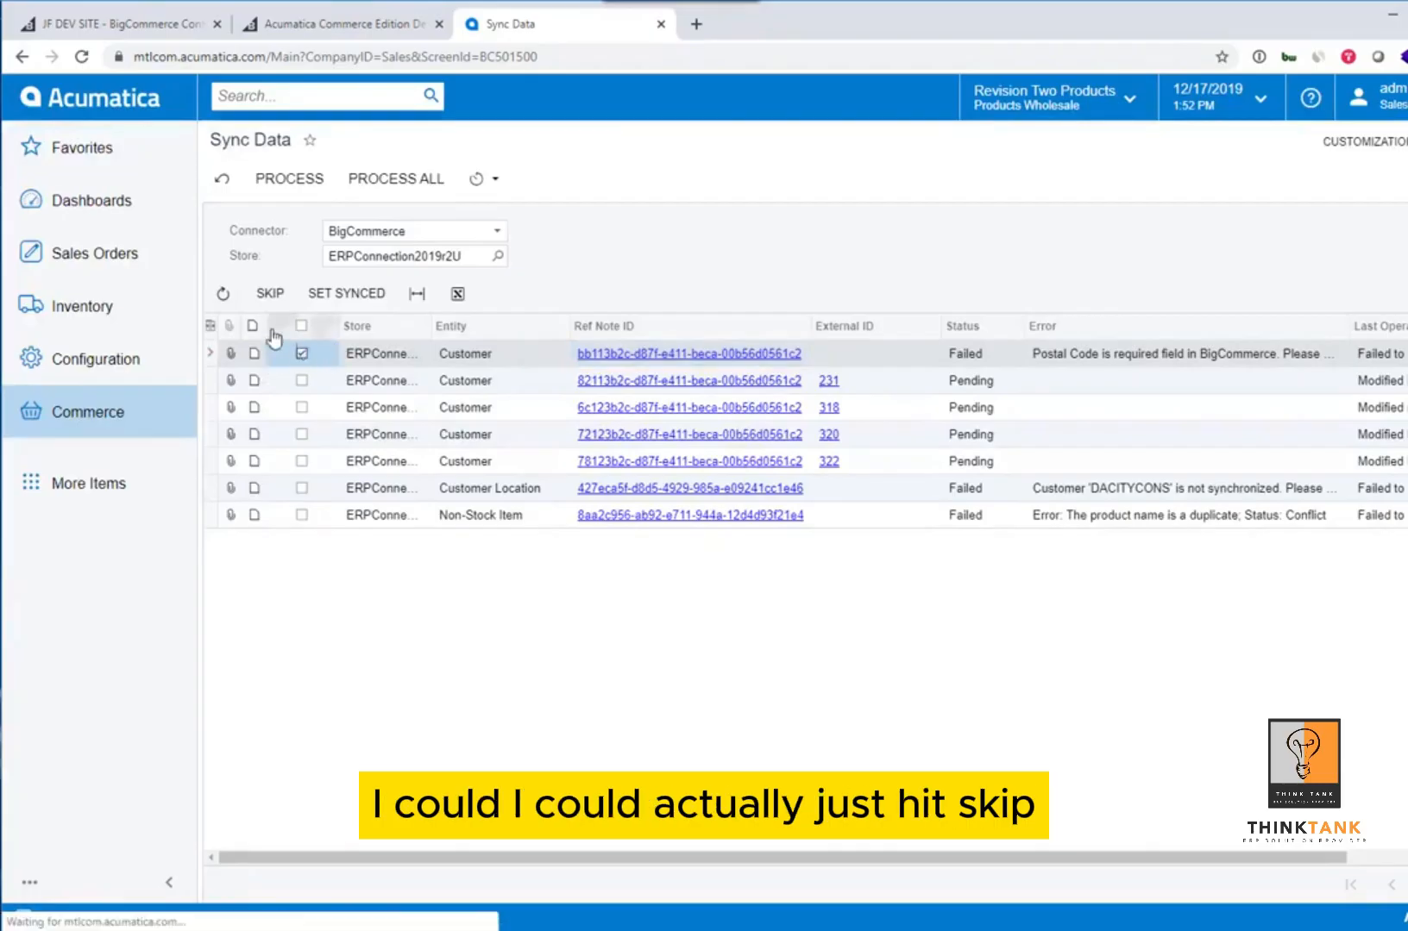
{"action": "left_click", "coordinate": [270, 293]}
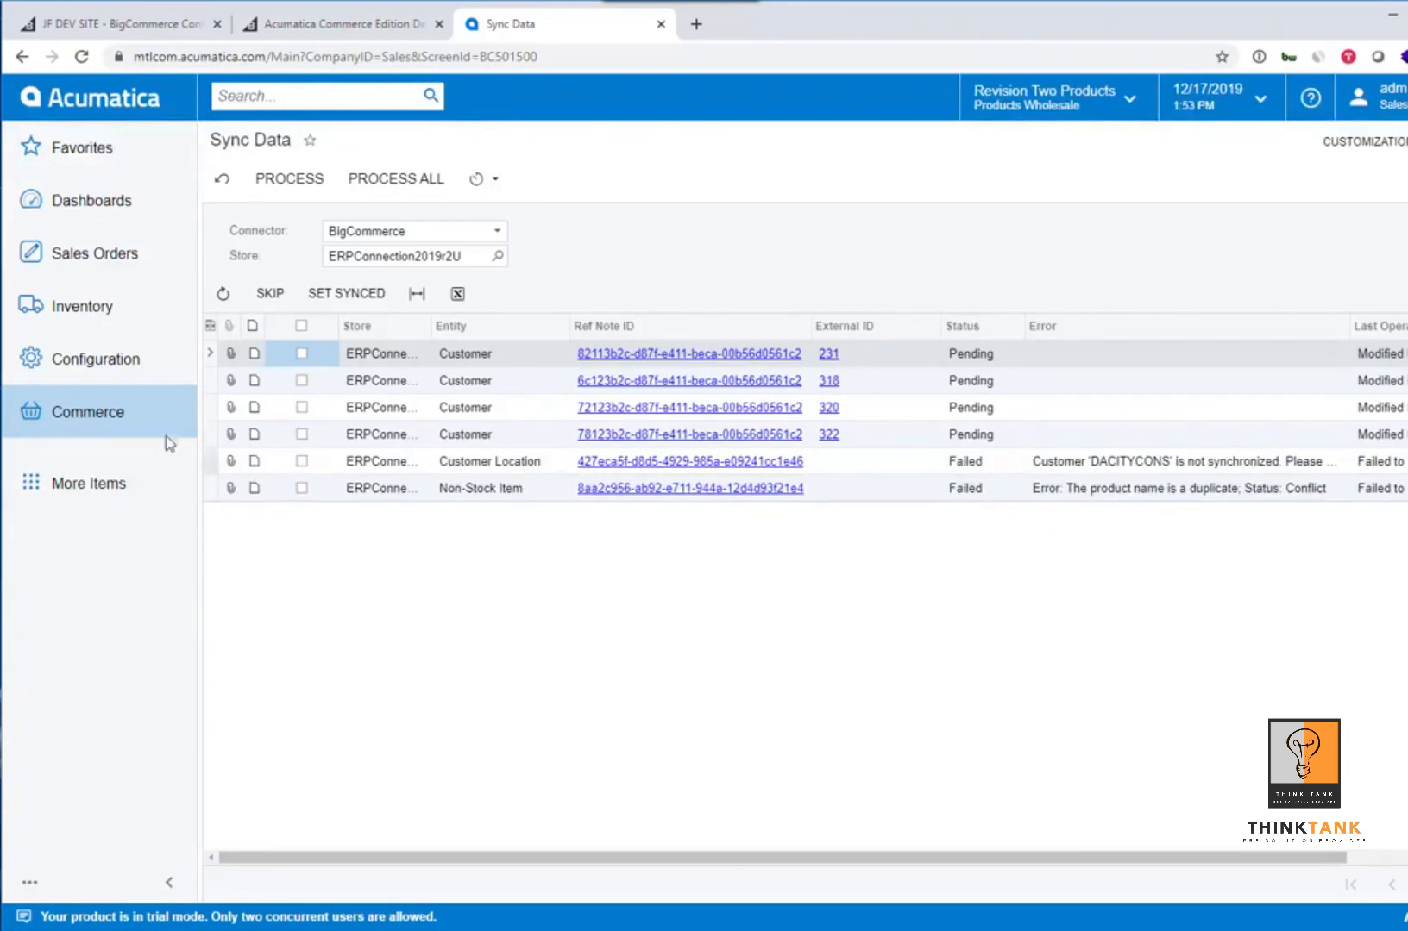
Step: Open the Sync Status inquiry, show records of all statuses and page through the list
{"action": "left_click", "coordinate": [86, 415]}
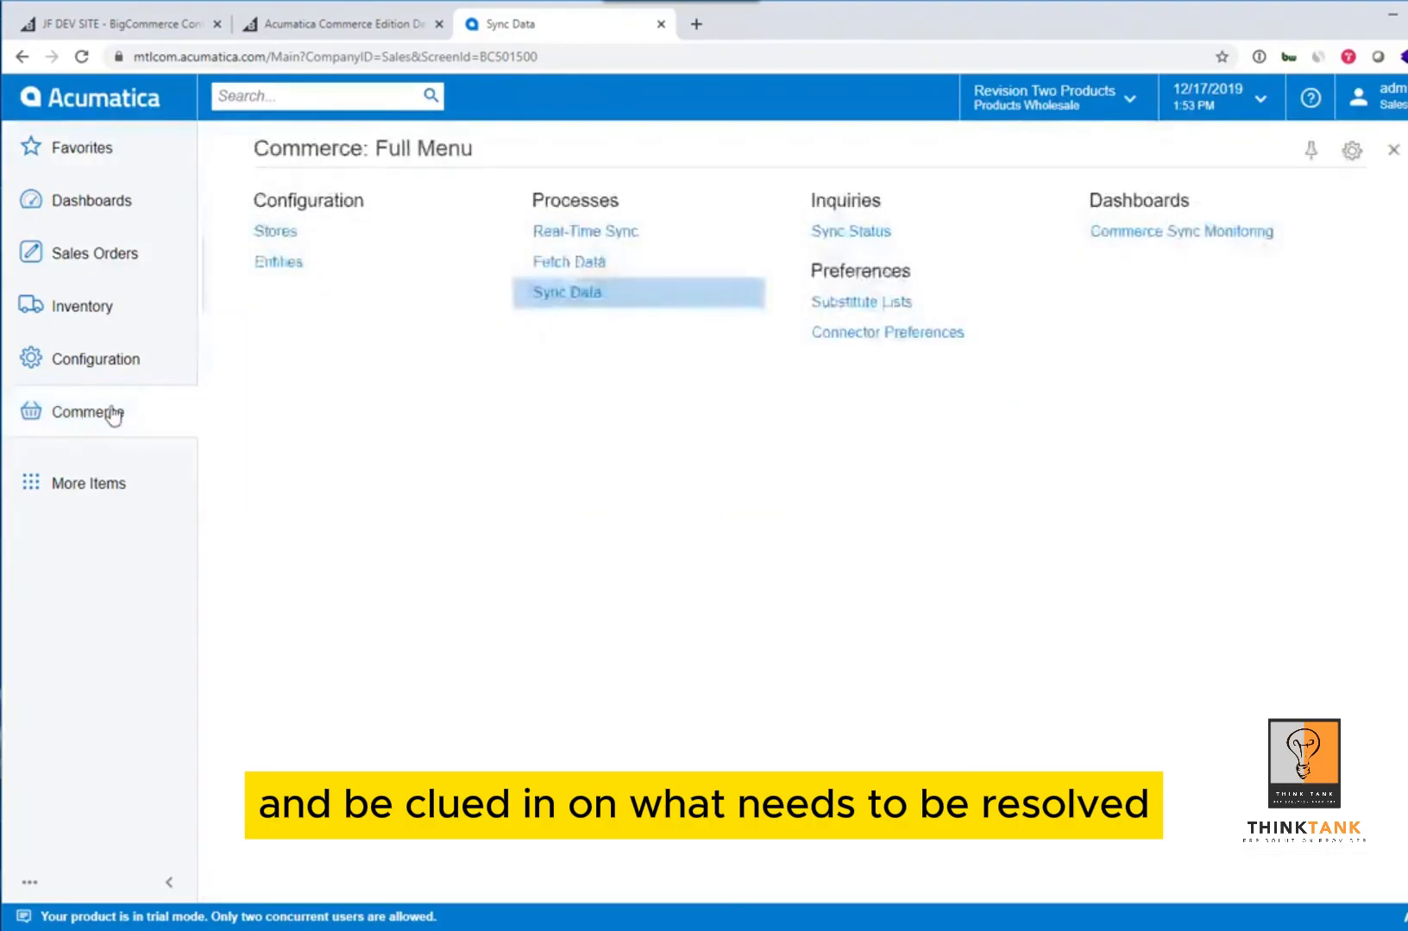
{"action": "left_click", "coordinate": [867, 234]}
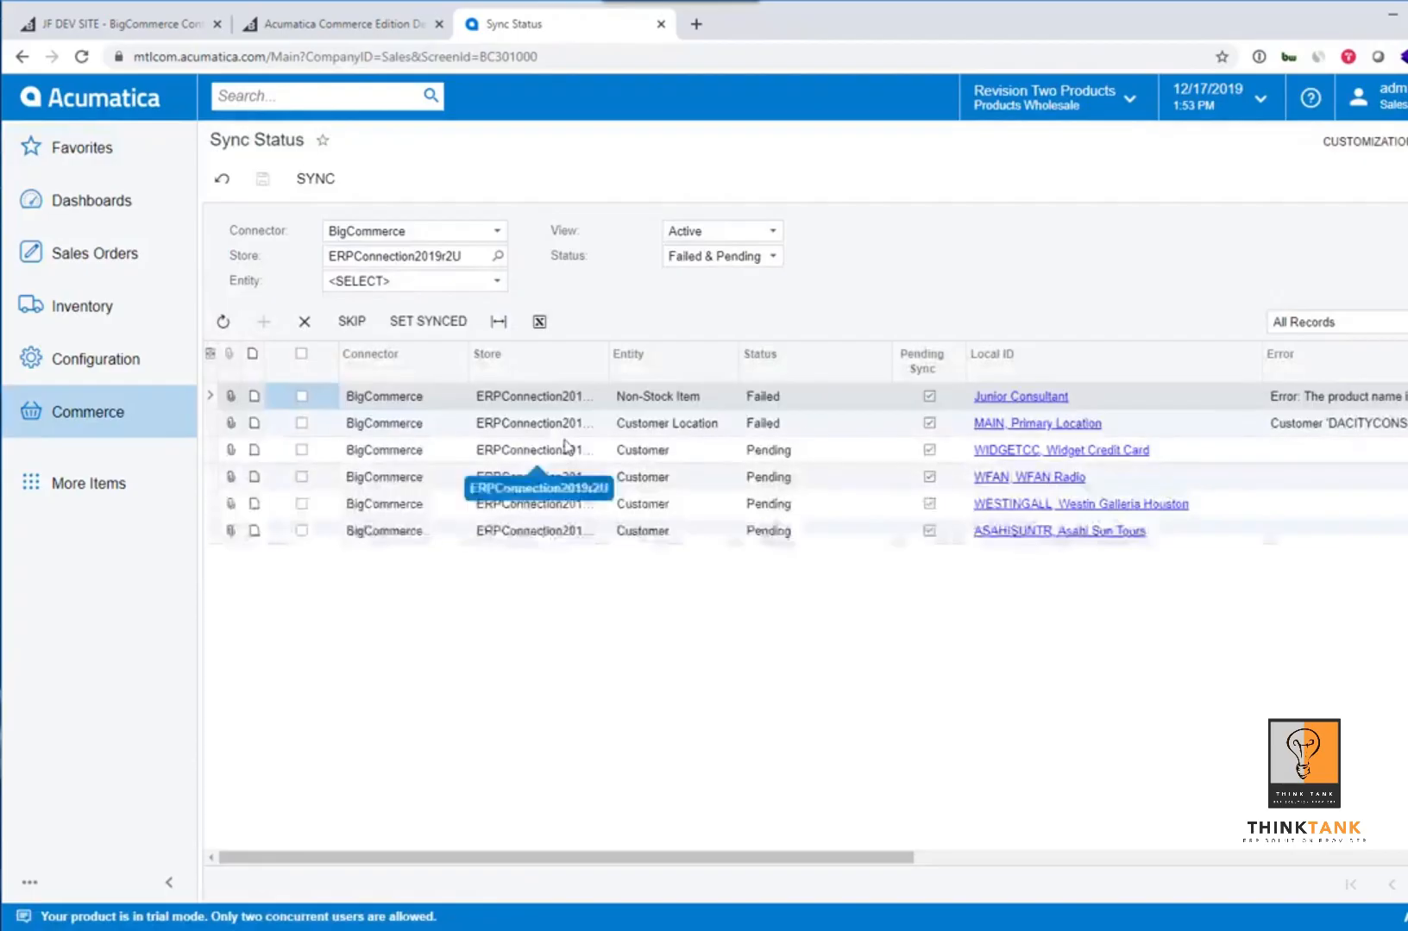
{"action": "left_click", "coordinate": [729, 257]}
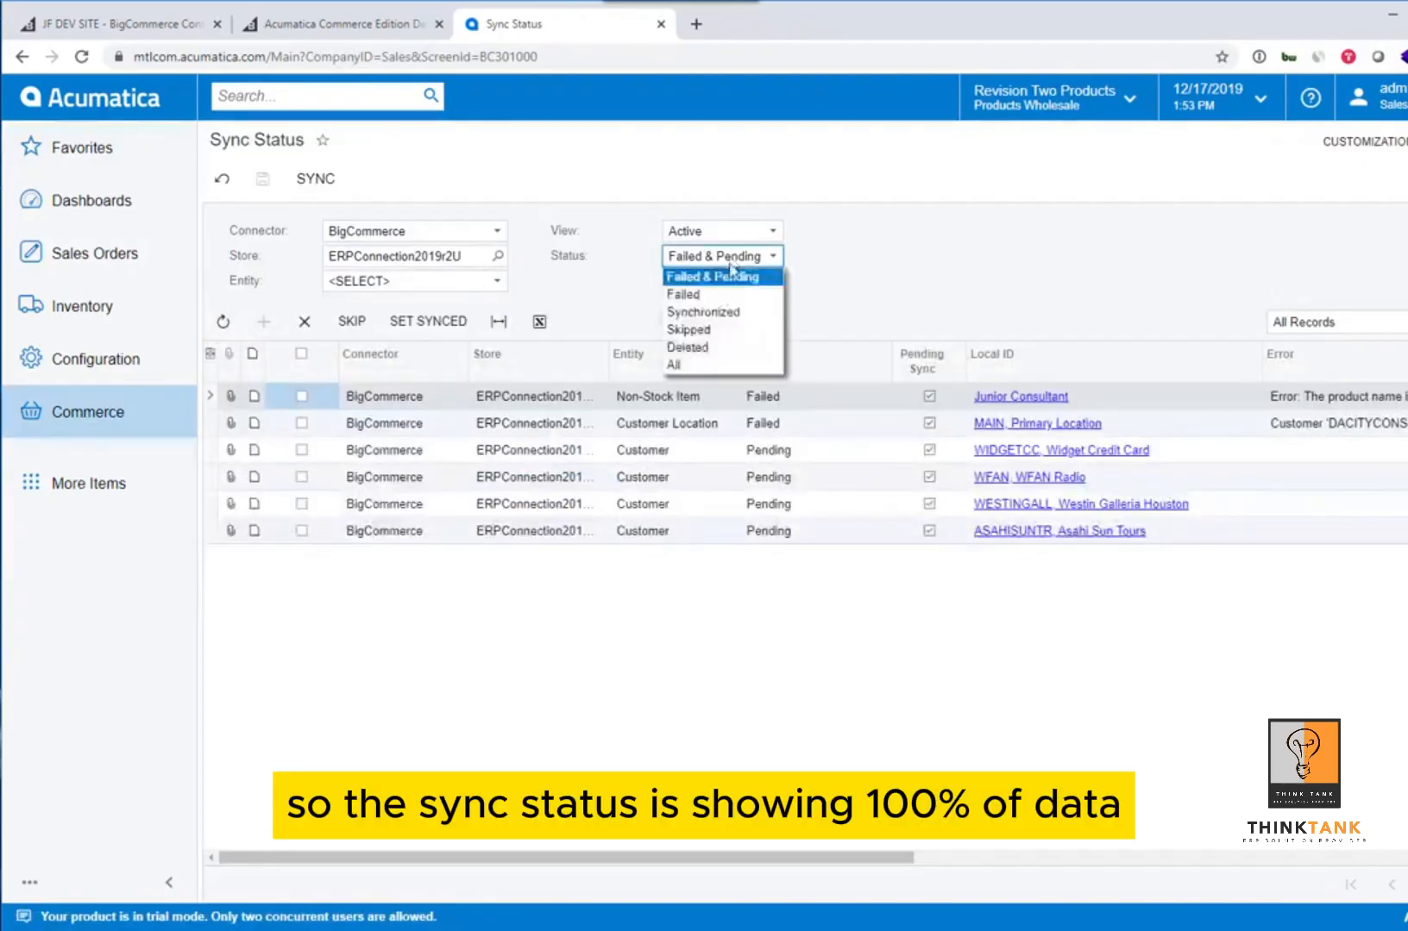
{"action": "left_click", "coordinate": [723, 366]}
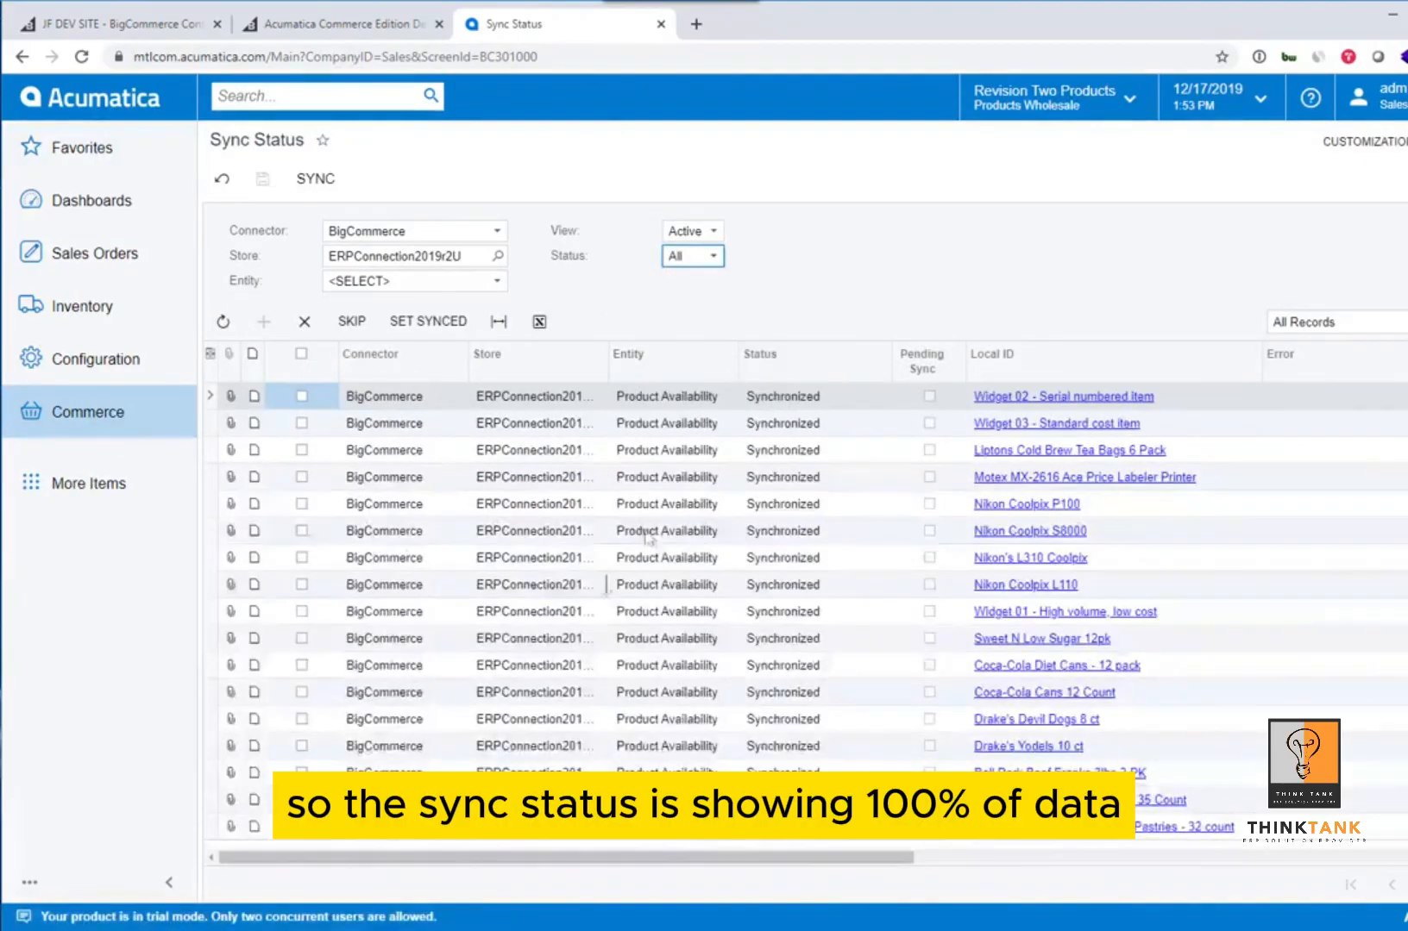
{"action": "left_click_drag", "start_coordinate": [655, 858], "coordinate": [828, 865]}
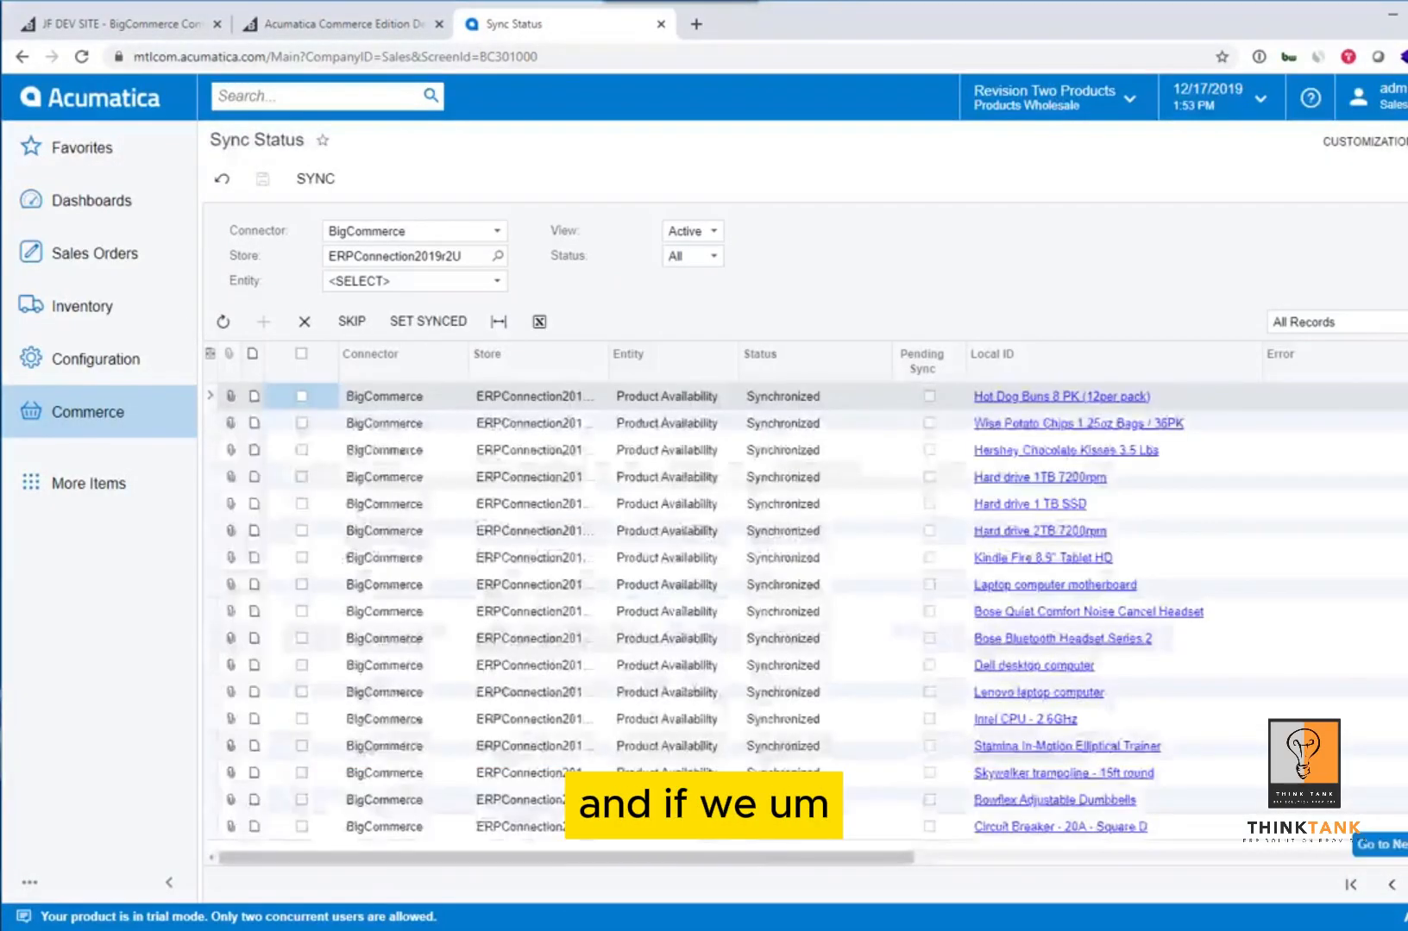
{"action": "left_click", "coordinate": [1399, 890]}
{"action": "left_click", "coordinate": [1405, 887]}
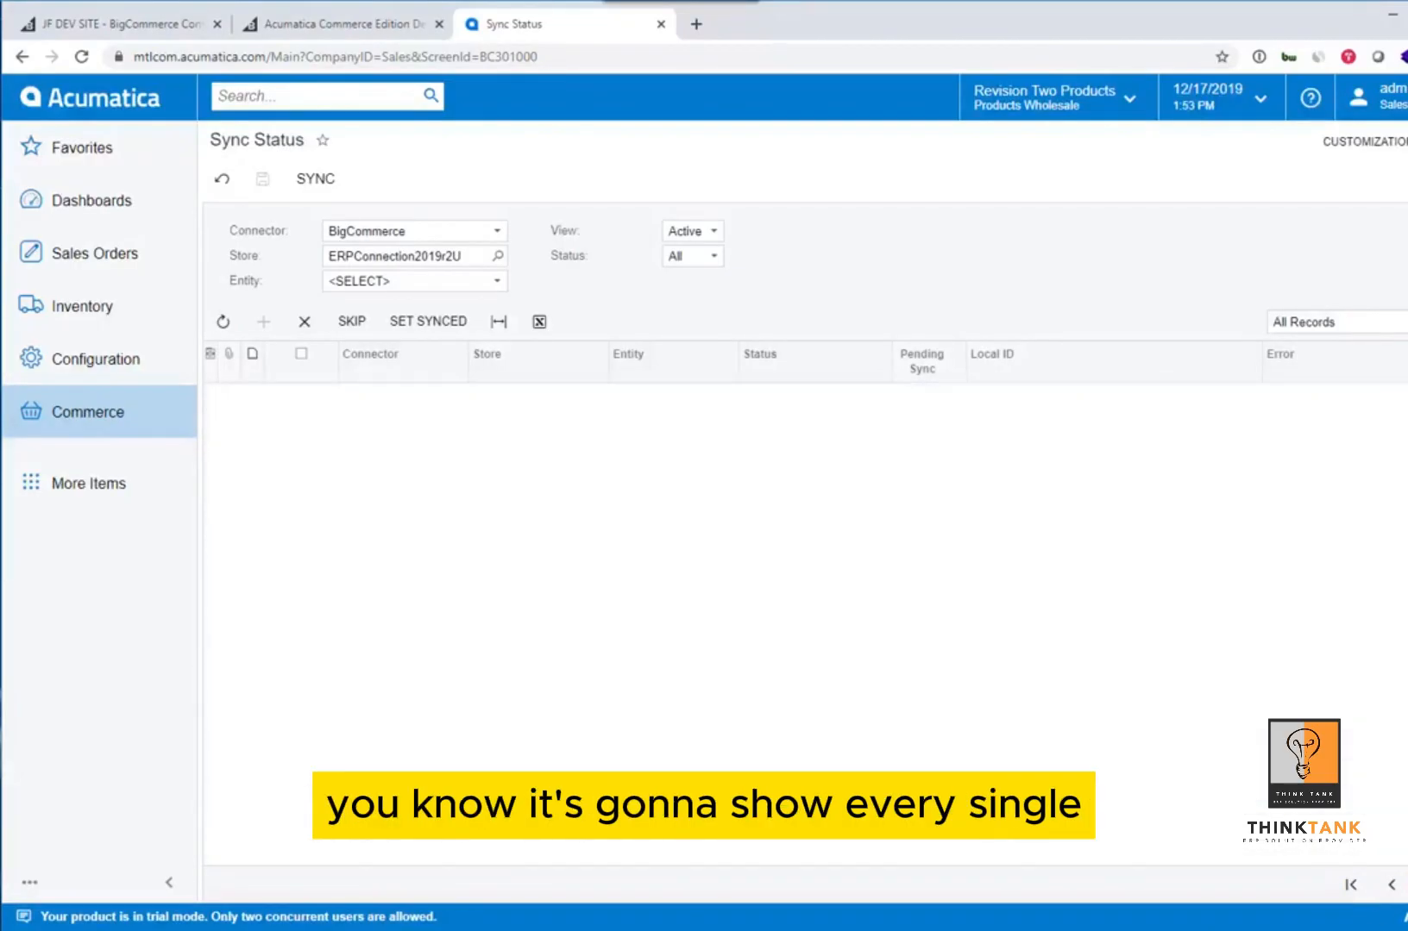
{"action": "left_click", "coordinate": [1405, 887]}
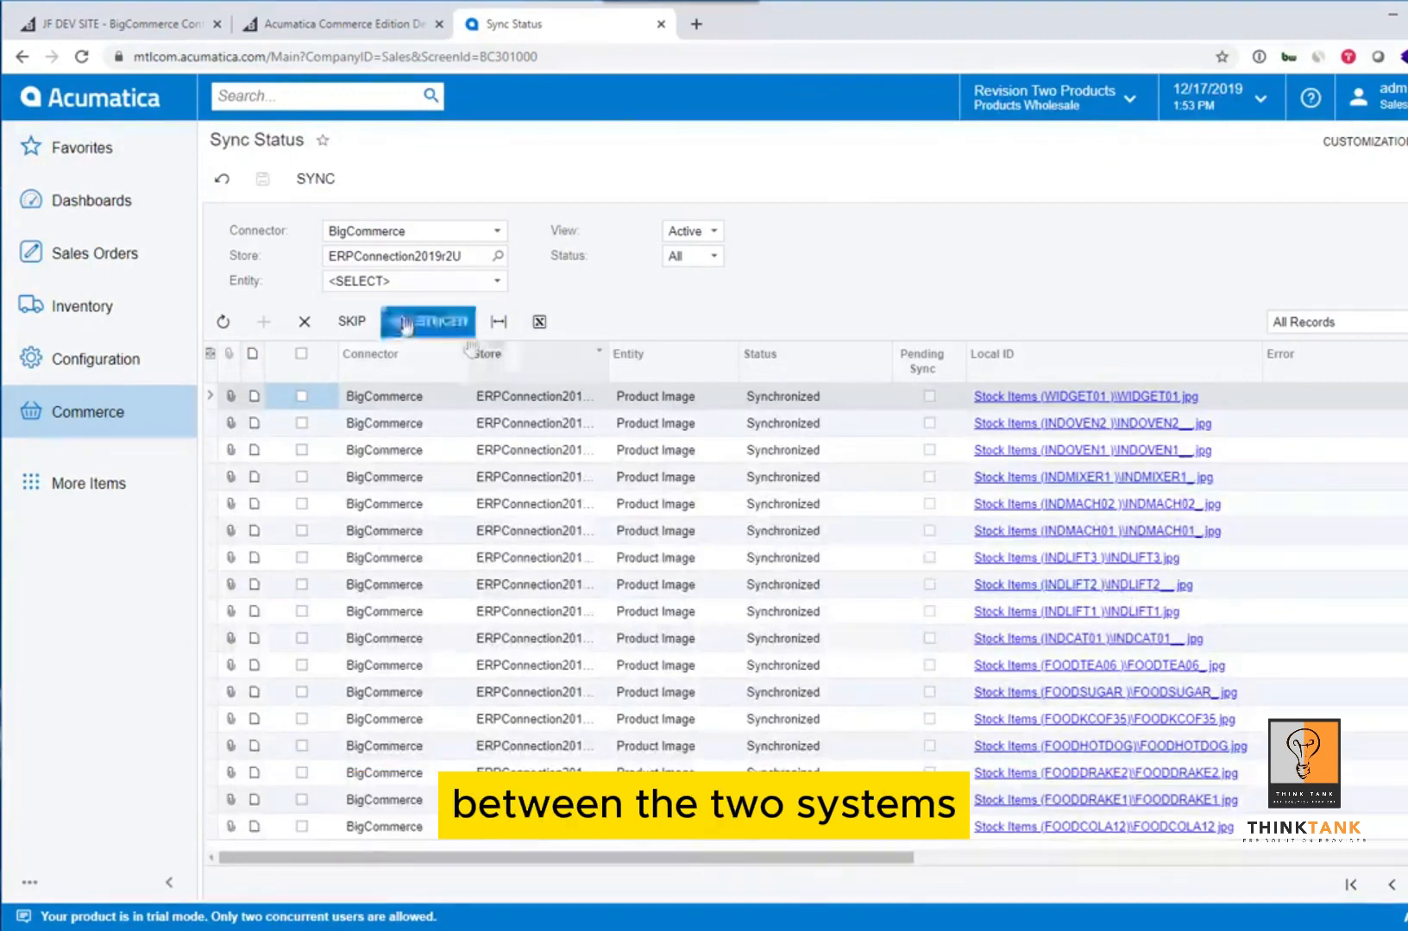
Step: Reopen Sync Status and filter the failed and pending records by Stock Item and by Sales Order
{"action": "left_click", "coordinate": [97, 414]}
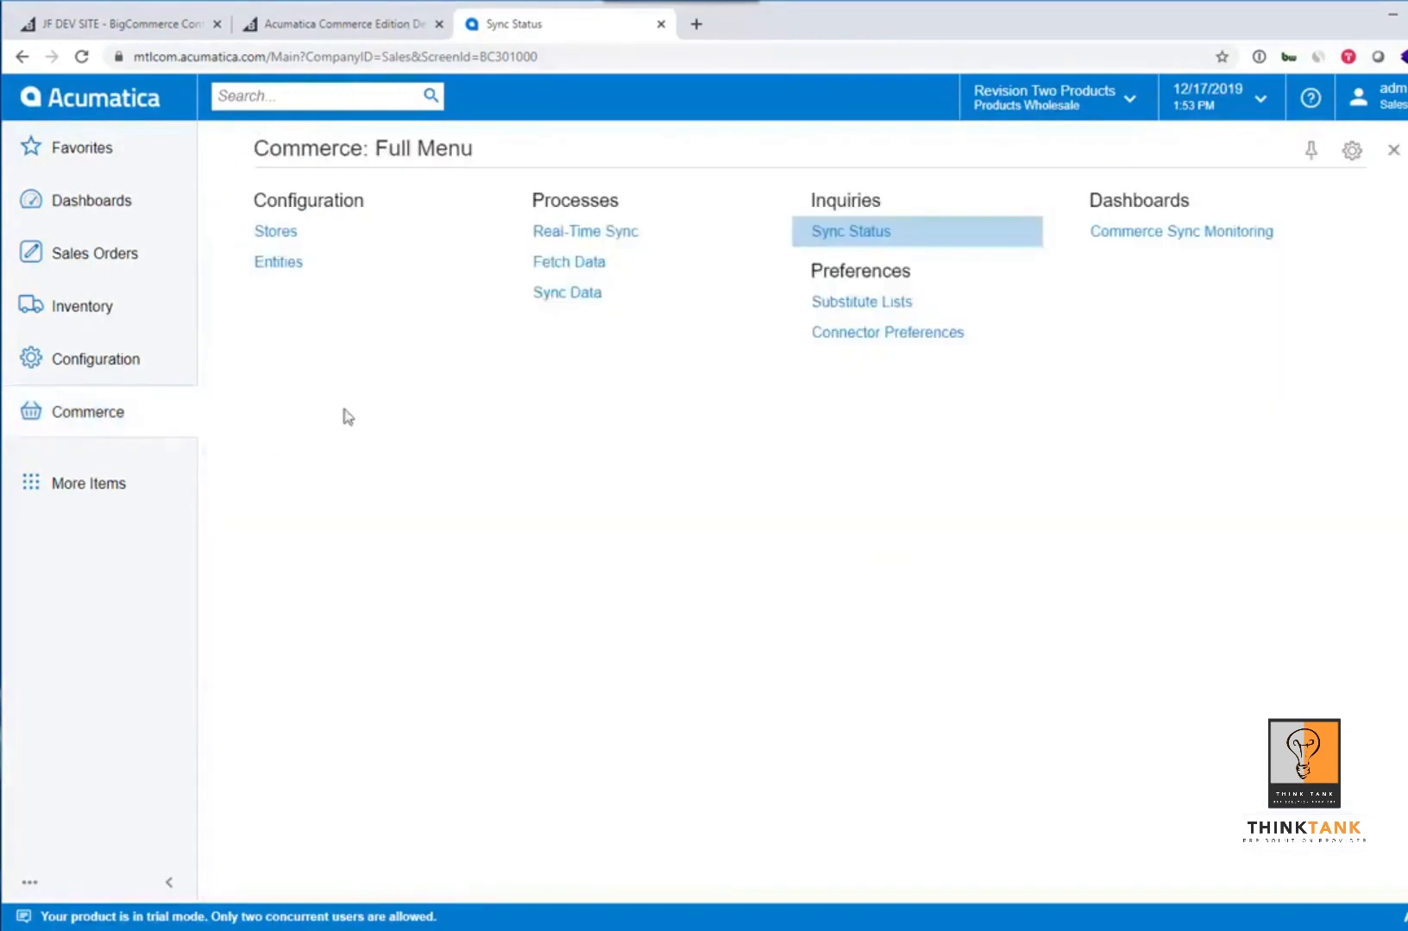
{"action": "left_click", "coordinate": [862, 232]}
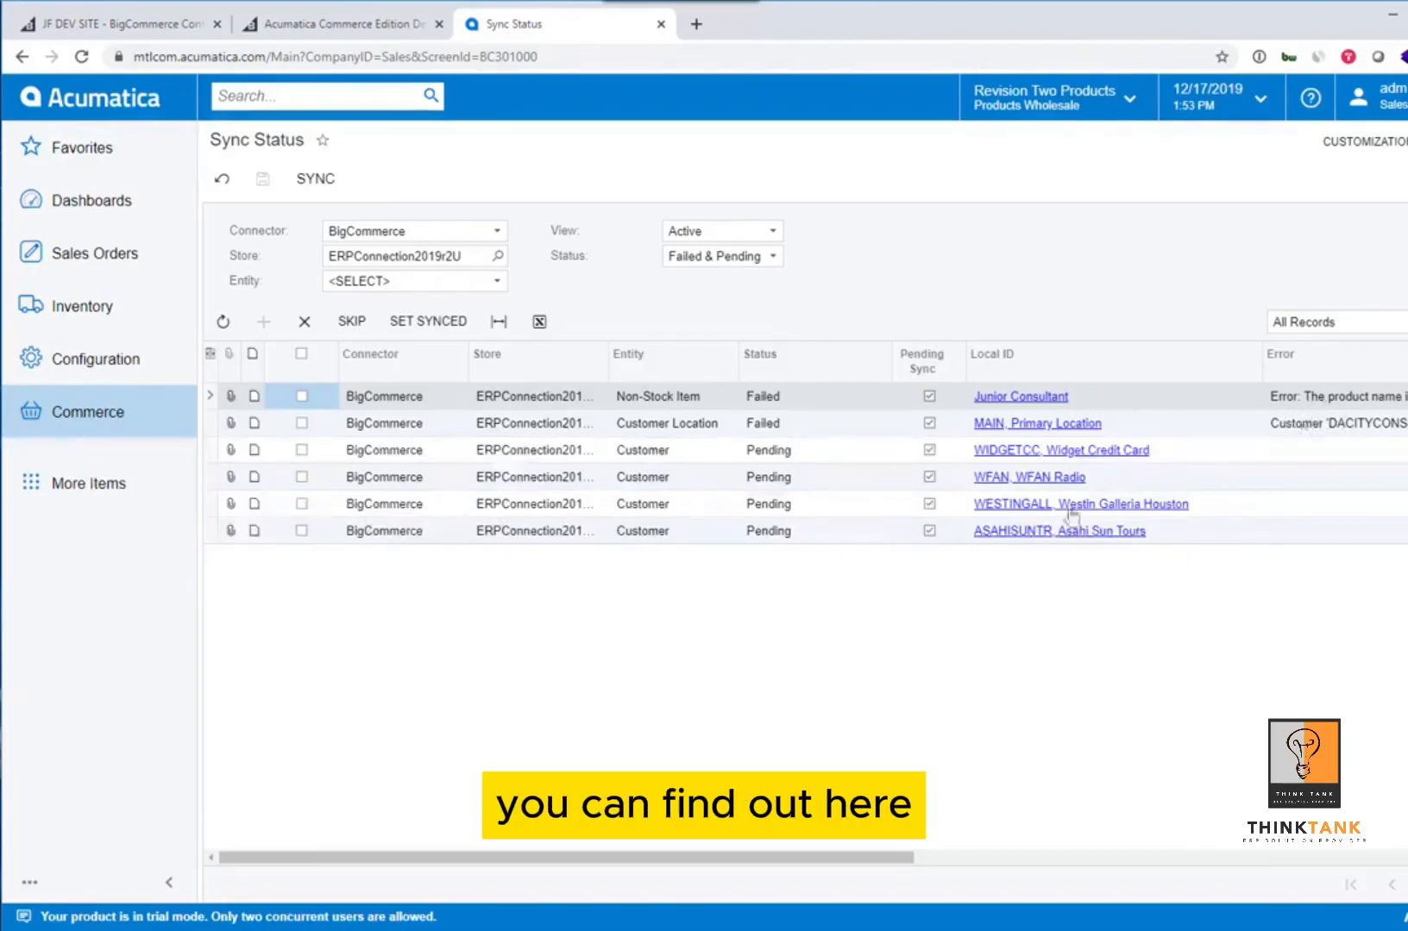
{"action": "left_click", "coordinate": [491, 285]}
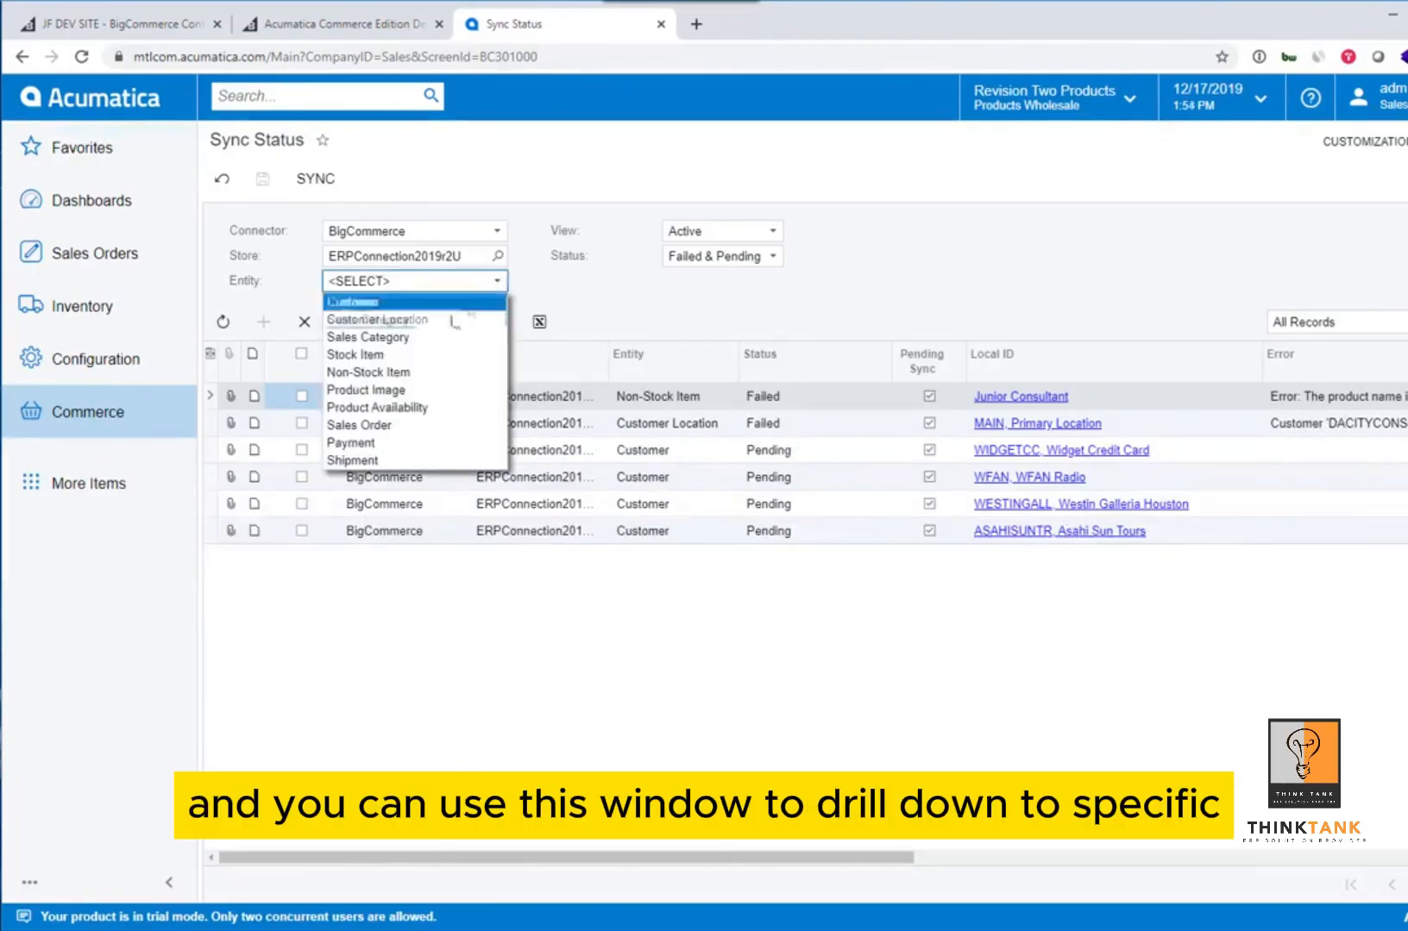
{"action": "left_click", "coordinate": [445, 354]}
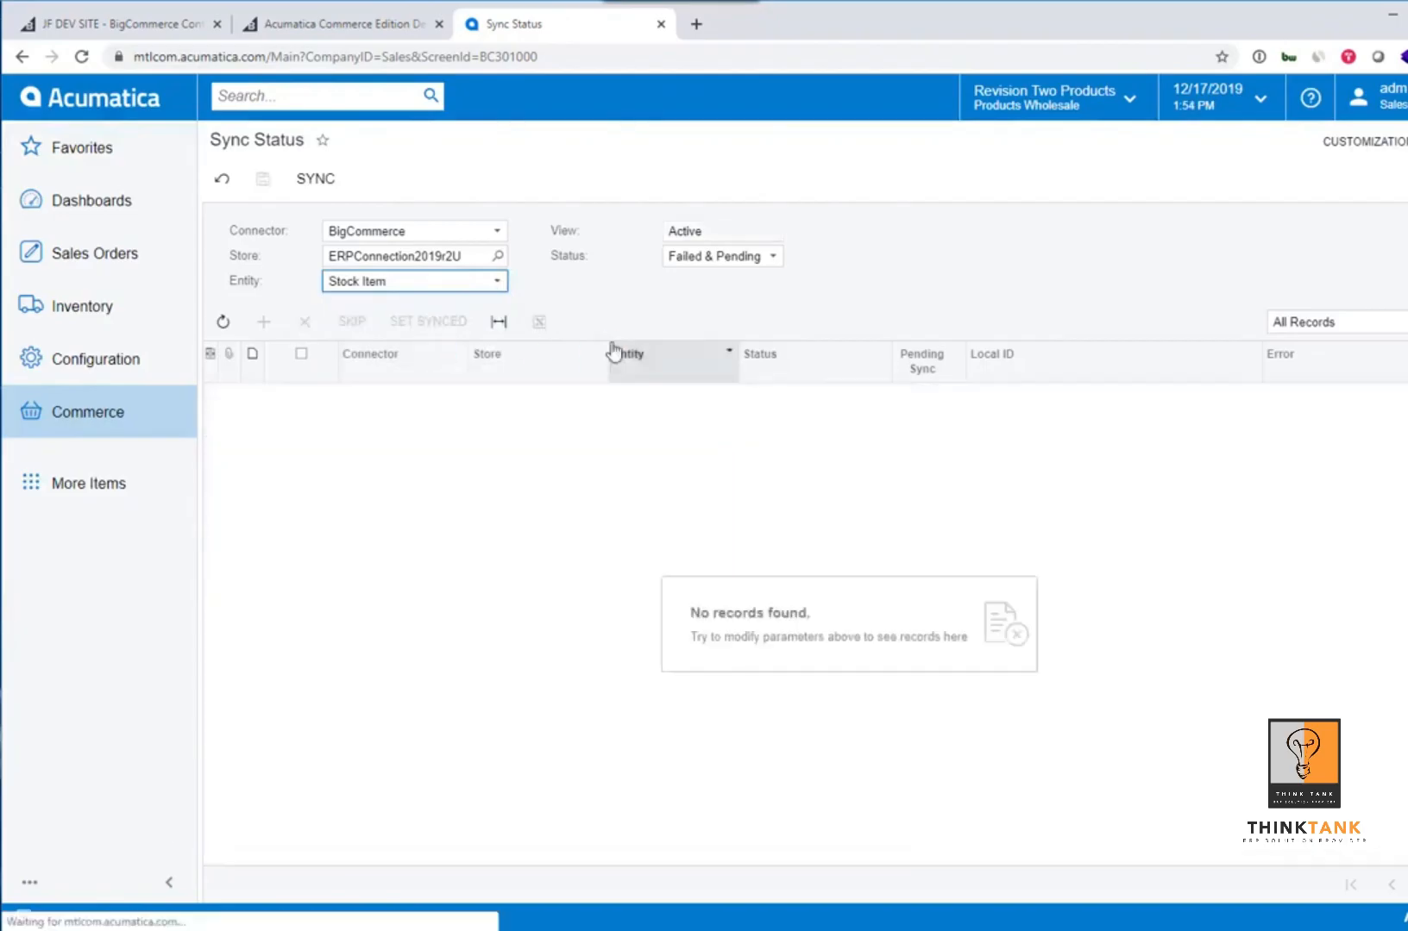
{"action": "left_click", "coordinate": [498, 284]}
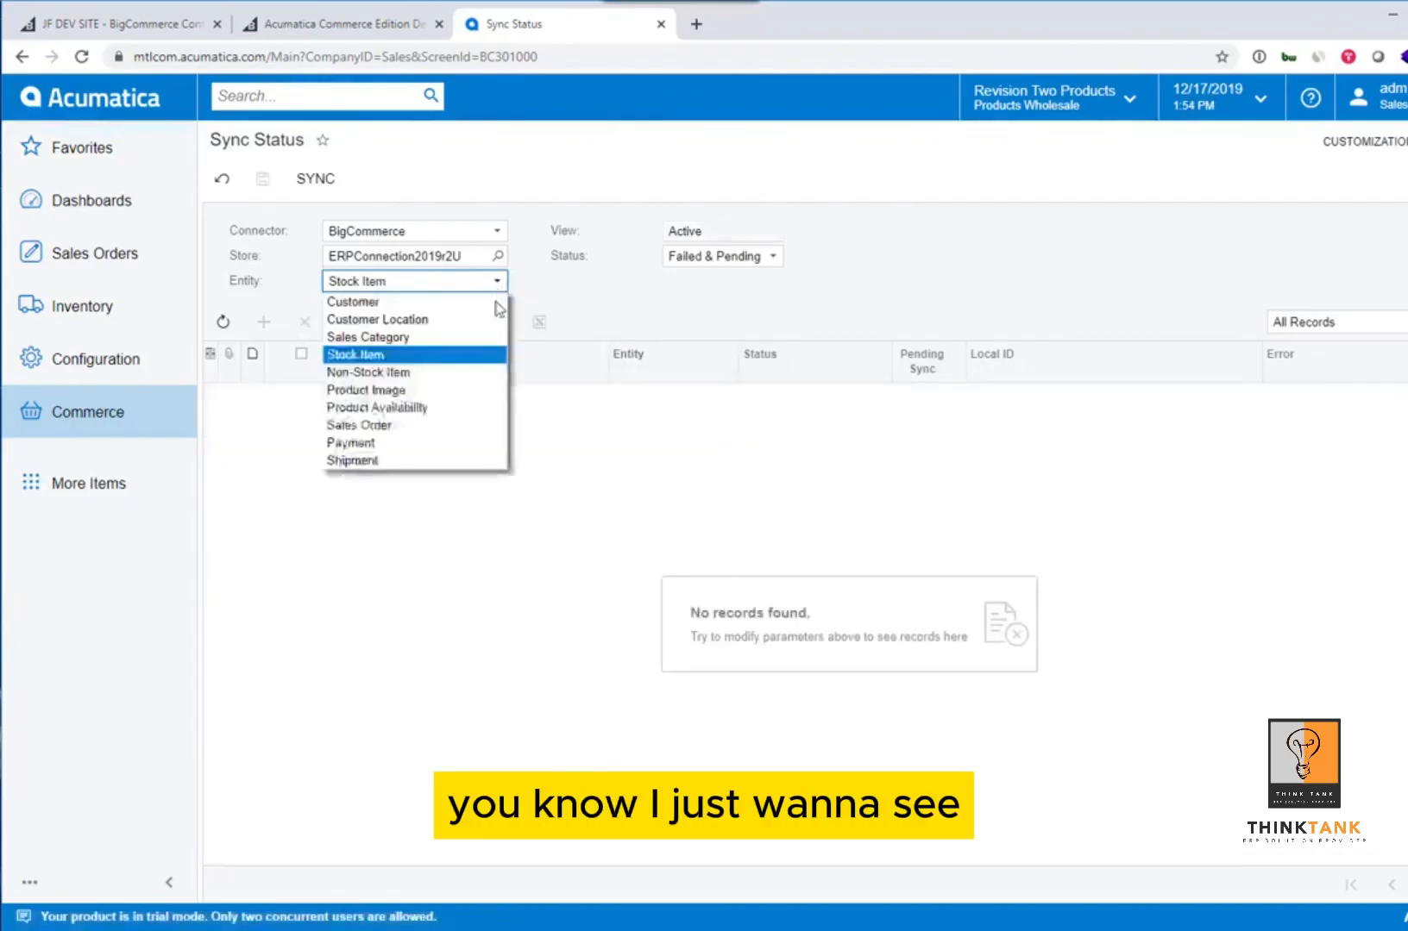
{"action": "left_click", "coordinate": [471, 424]}
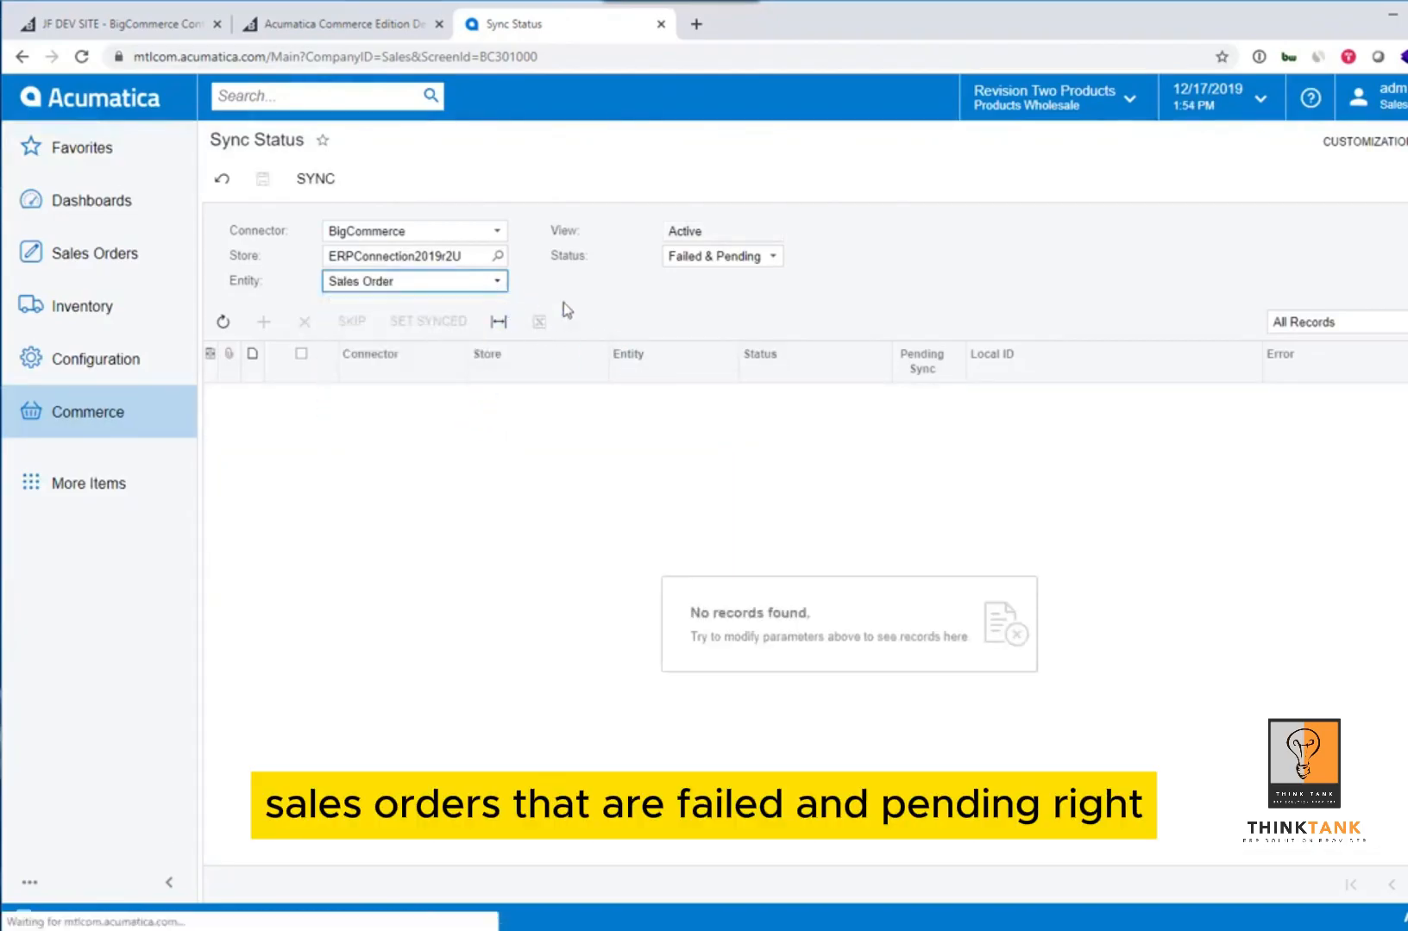
Step: Show Sales Order records of all statuses, and switch the entity filter to Customer
{"action": "left_click", "coordinate": [777, 256]}
{"action": "left_click", "coordinate": [760, 362]}
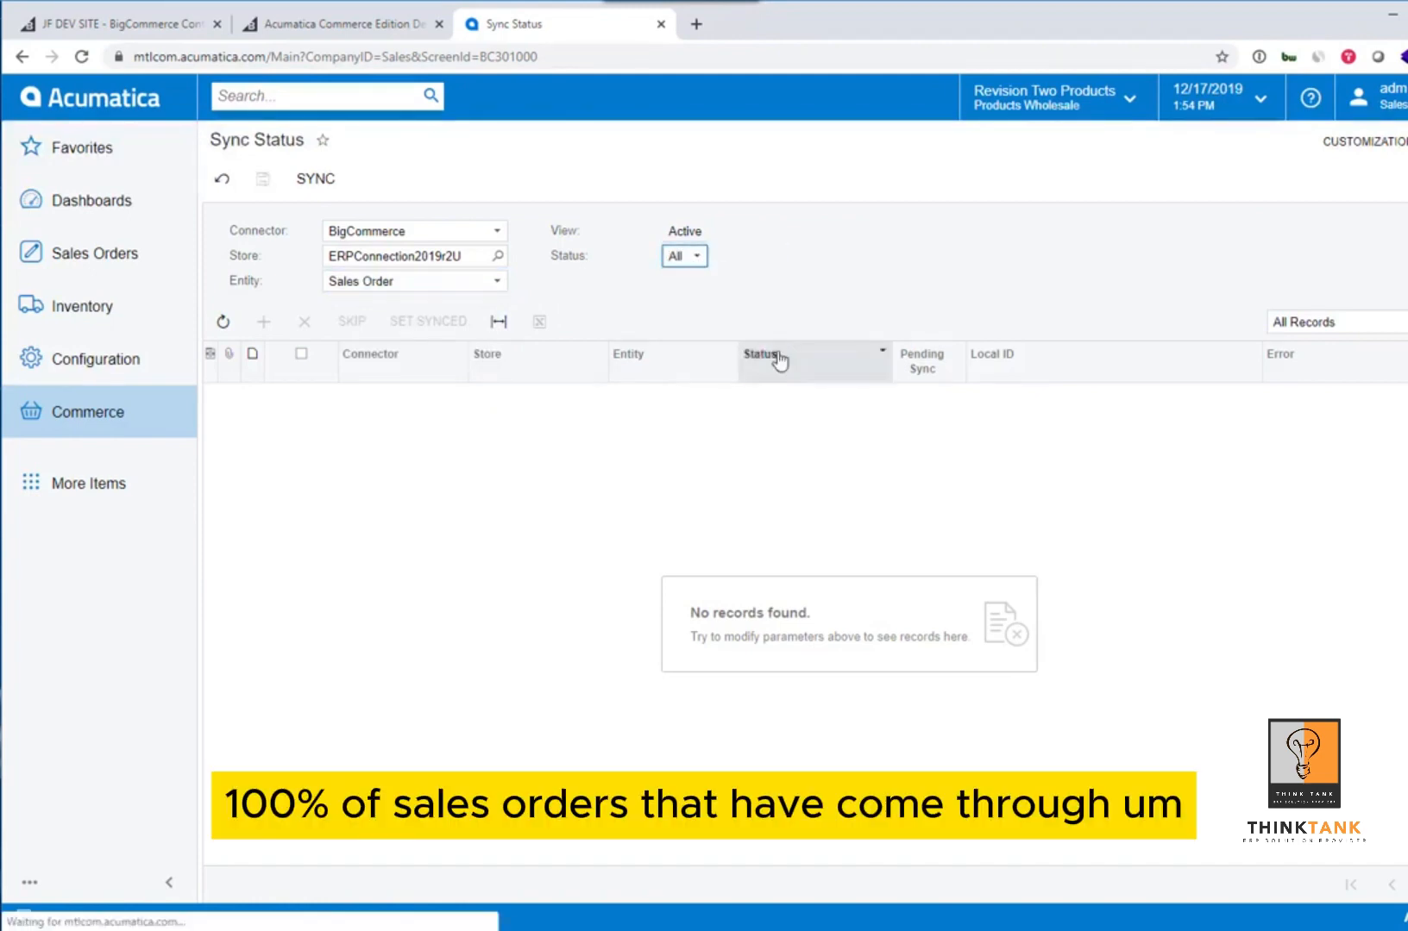
{"action": "left_click", "coordinate": [494, 283]}
{"action": "left_click", "coordinate": [501, 292]}
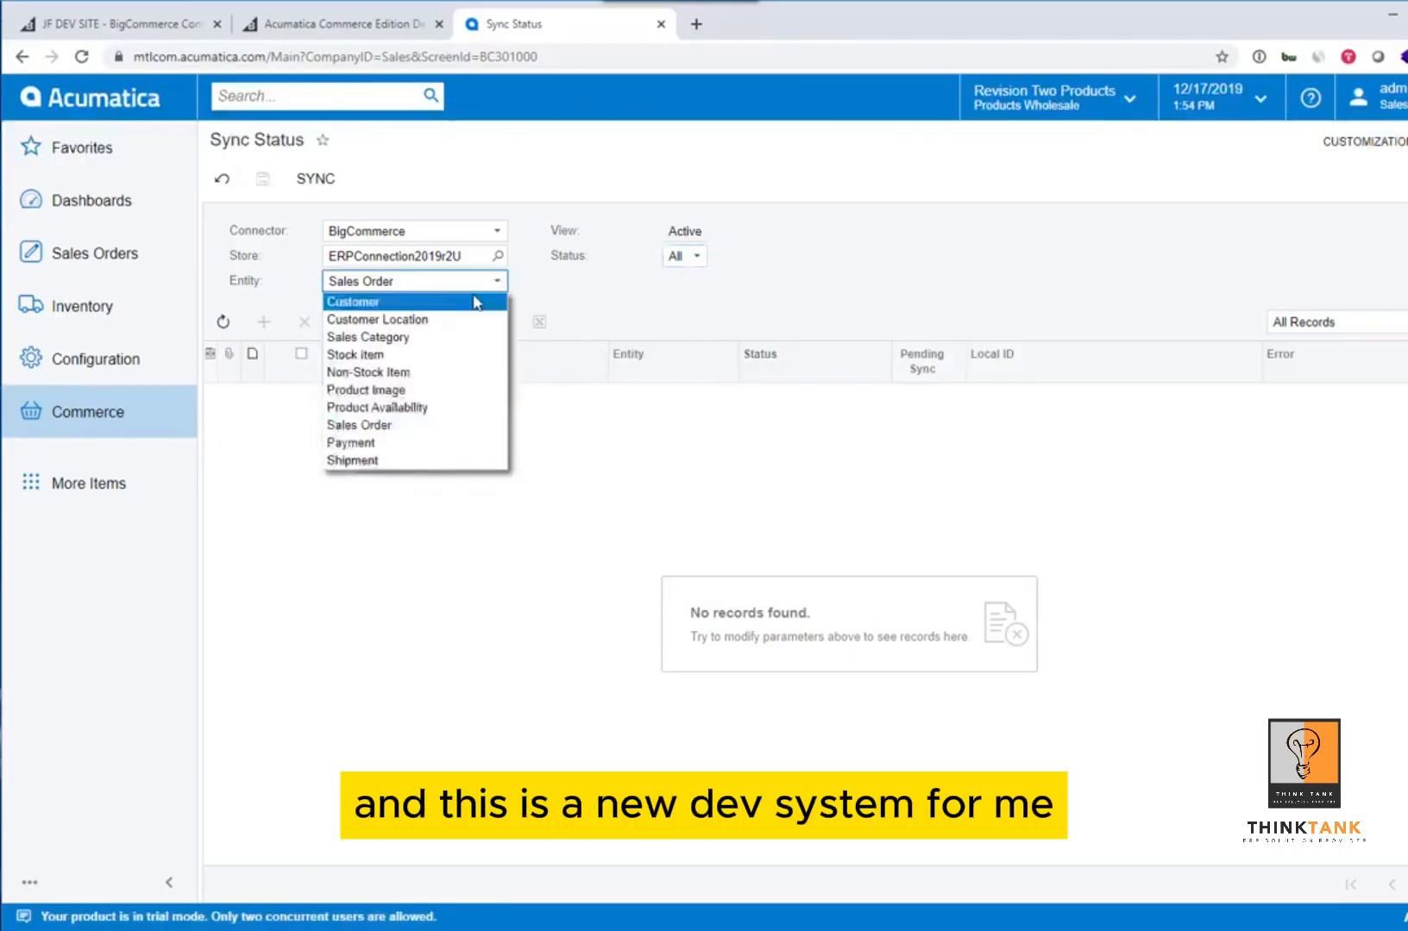
{"action": "left_click", "coordinate": [471, 301]}
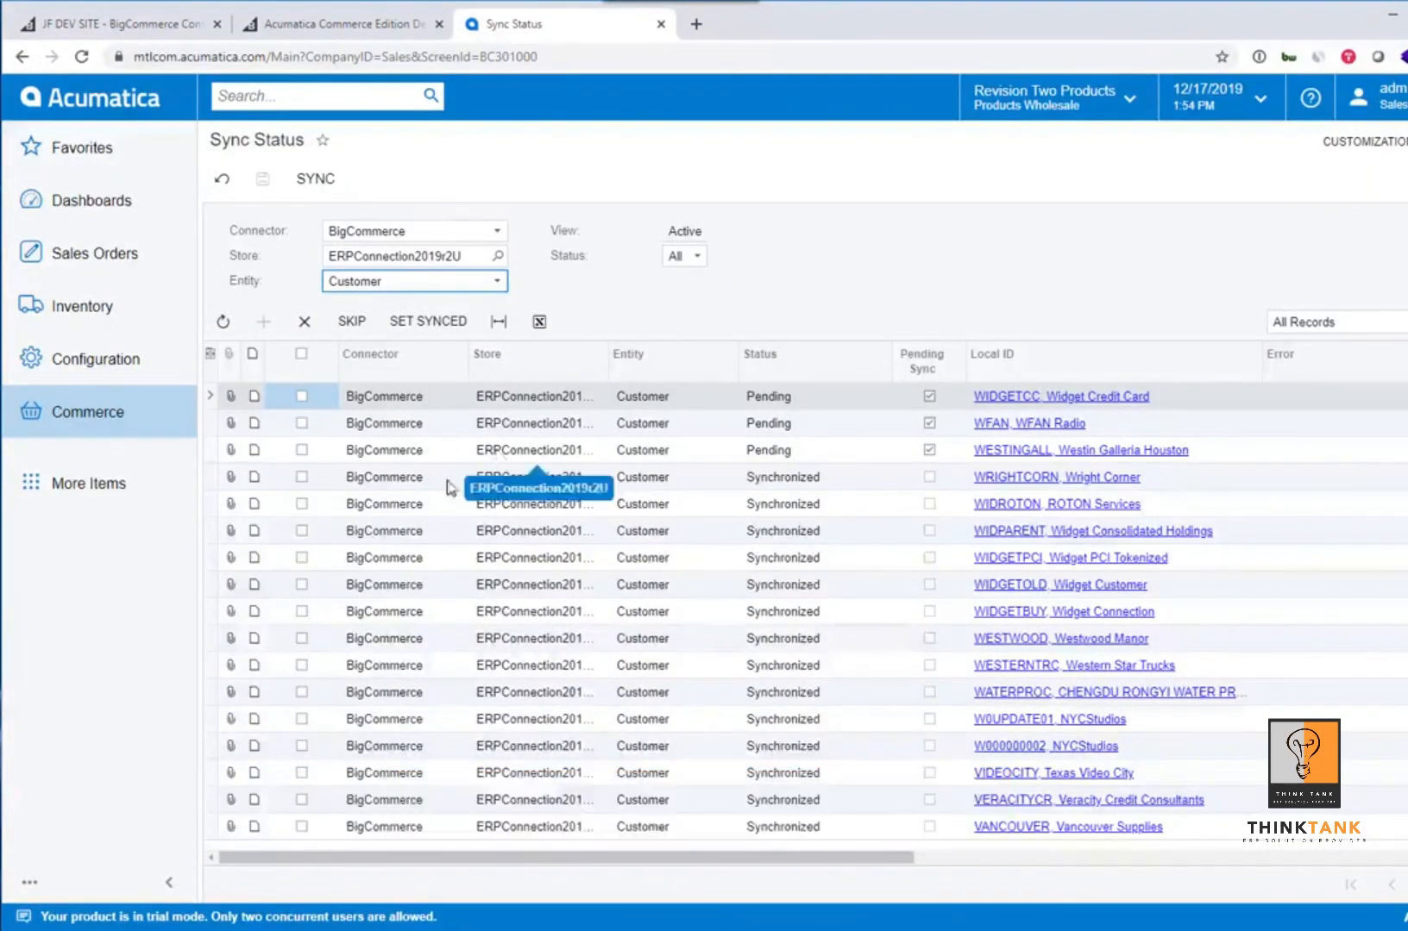
Step: Open Substitute Lists, review the COUNTRIES value mappings and look through the other available substitute IDs
{"action": "left_click", "coordinate": [97, 414]}
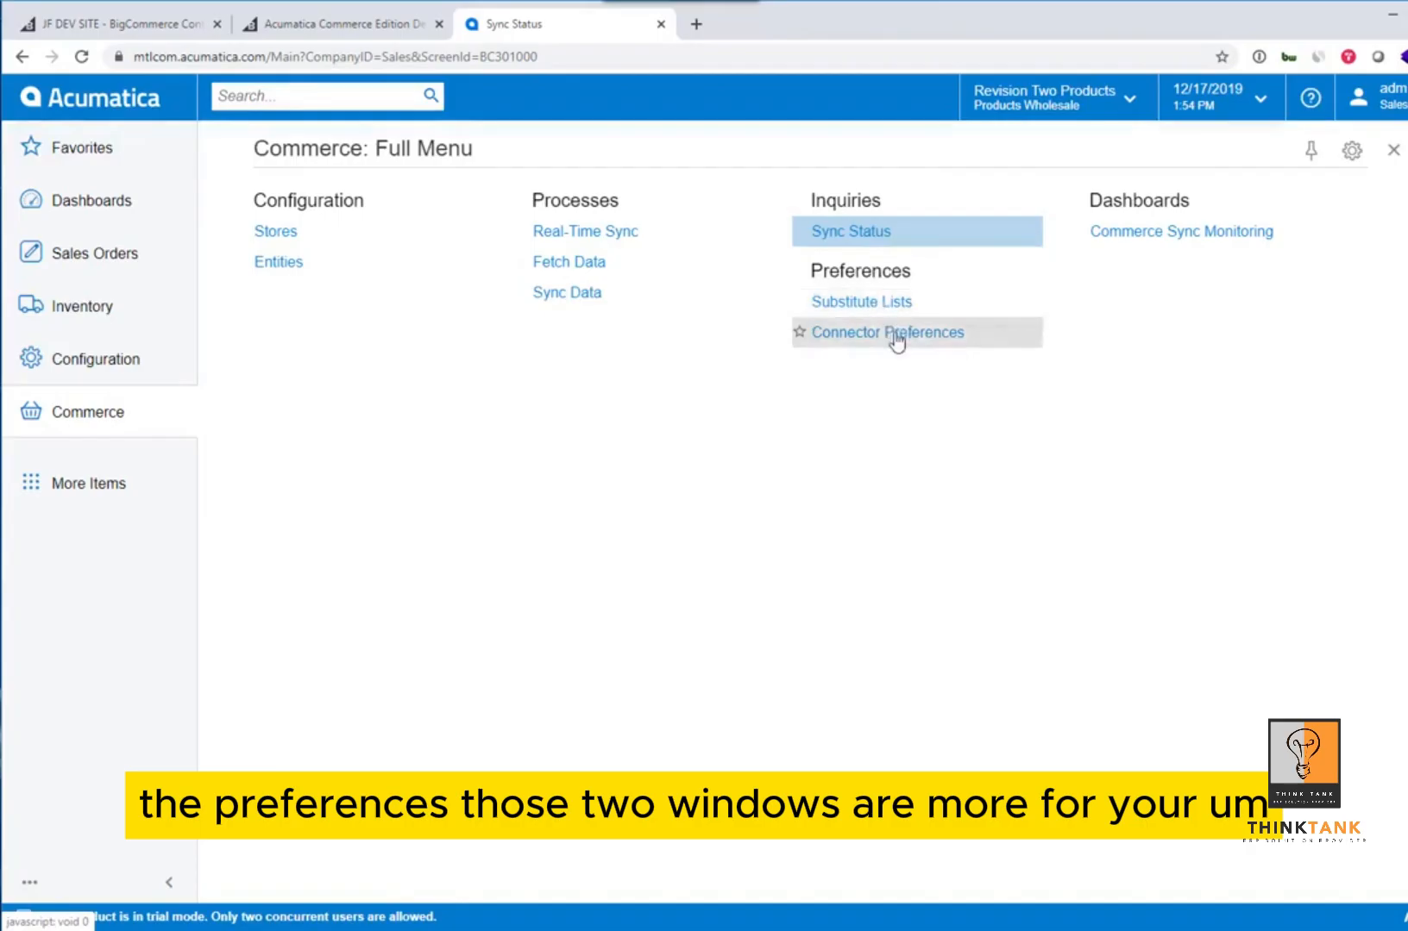
{"action": "left_click", "coordinate": [898, 307]}
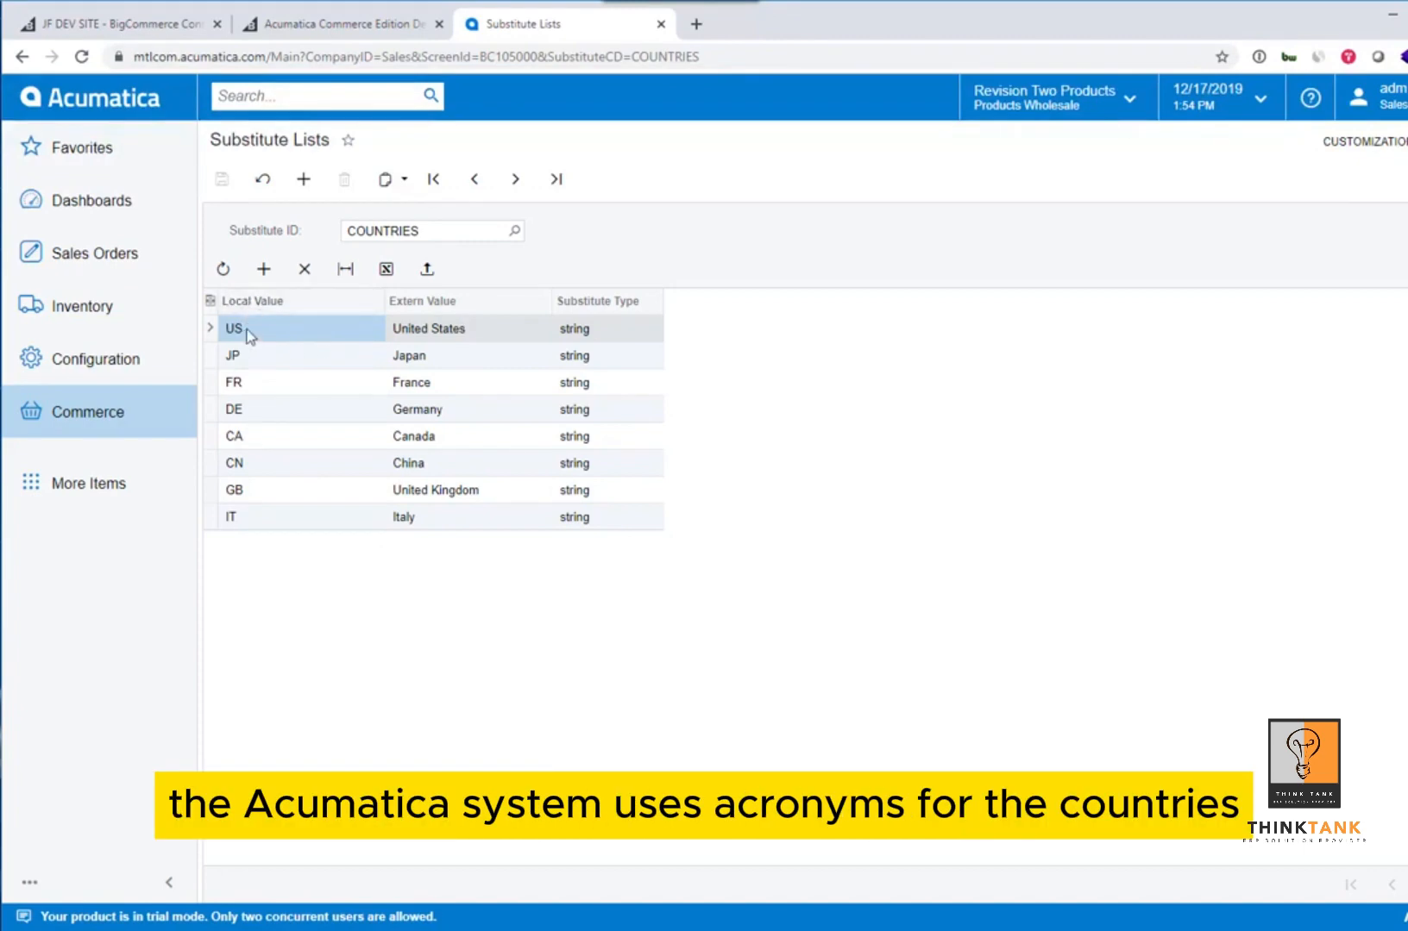
{"action": "left_click", "coordinate": [250, 497]}
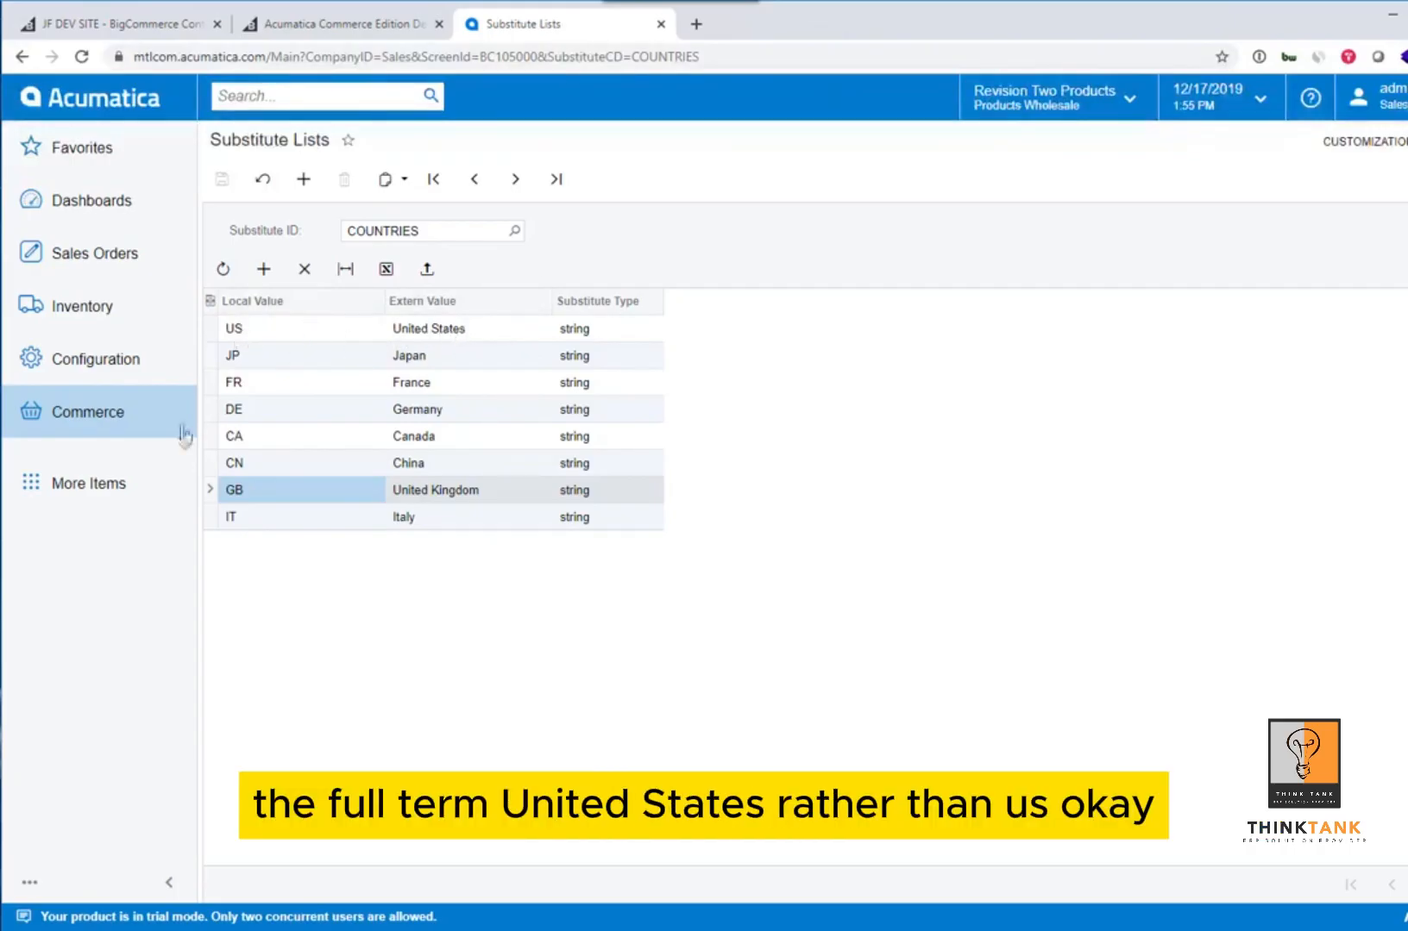
{"action": "left_click", "coordinate": [514, 230]}
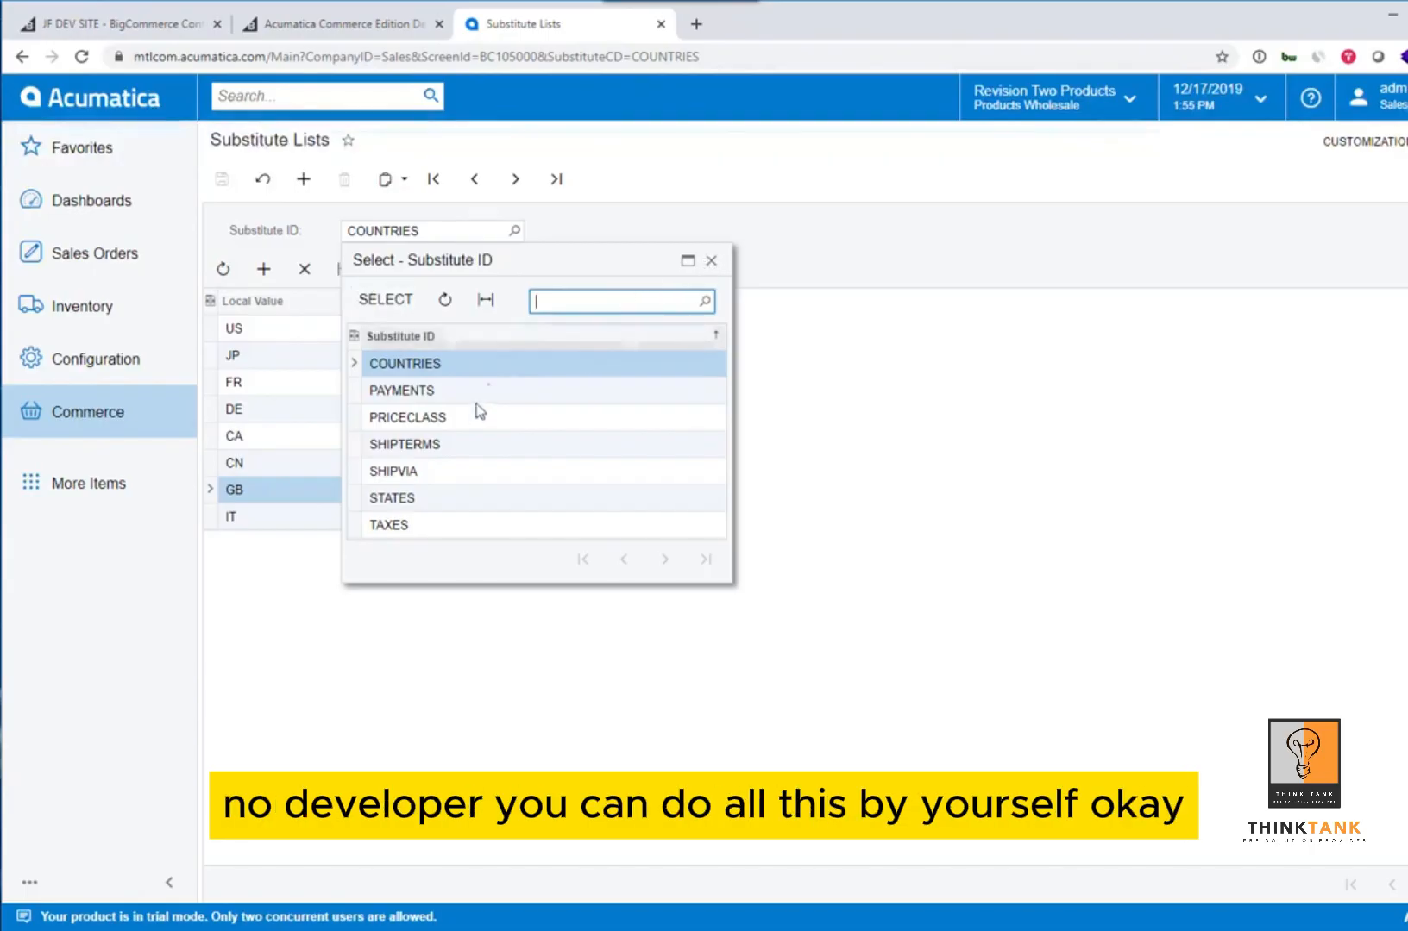
{"action": "left_click", "coordinate": [710, 261]}
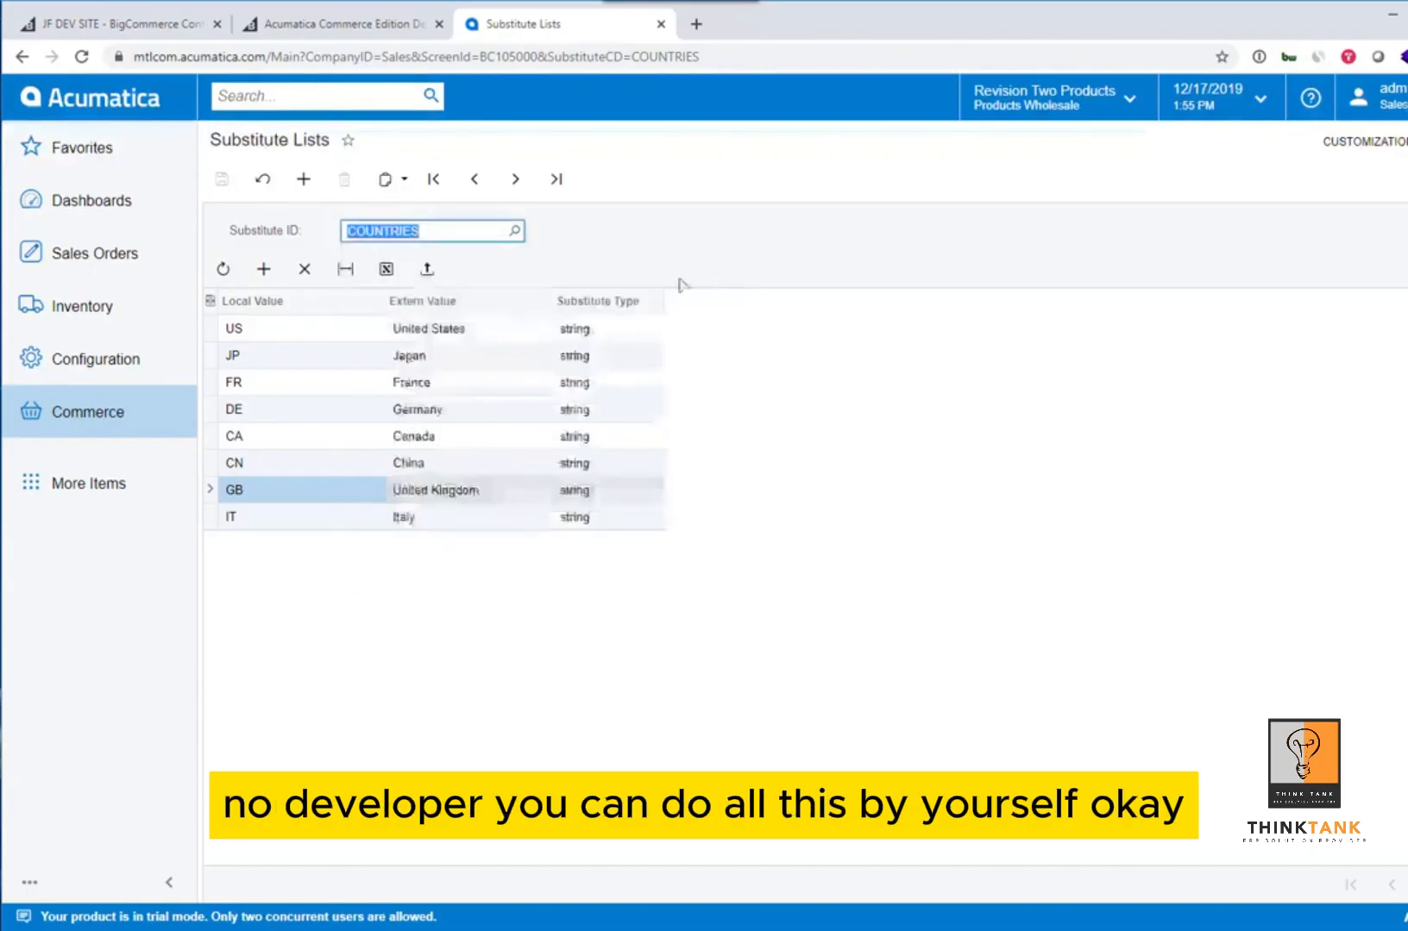
Step: Review the Connector Preferences and the Commerce Sync Monitoring dashboard, and return to the list of Commerce screens
{"action": "left_click", "coordinate": [129, 413]}
{"action": "left_click", "coordinate": [833, 336]}
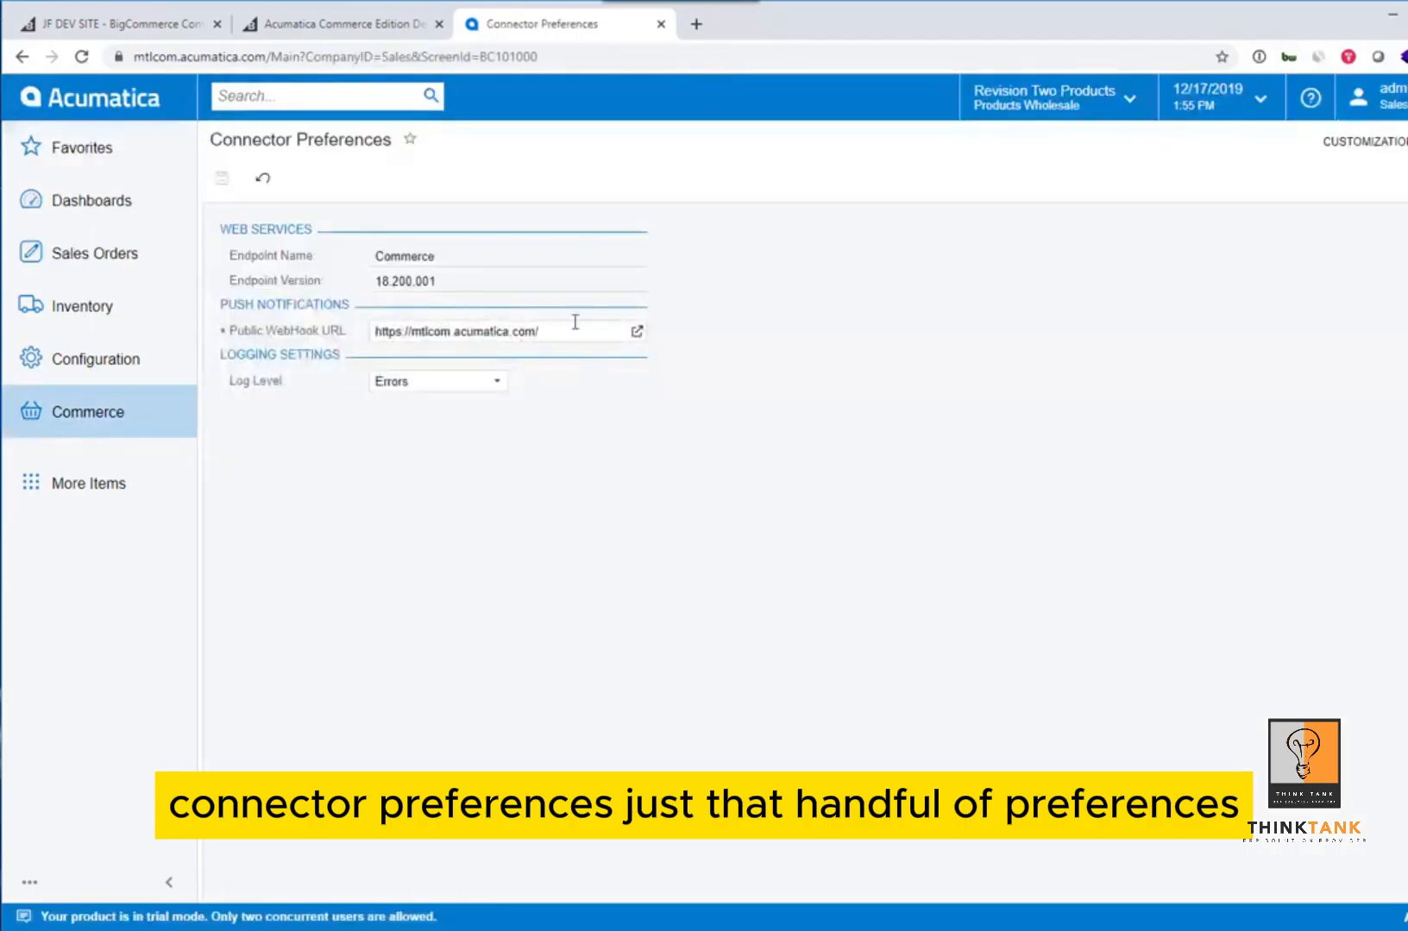
{"action": "left_click", "coordinate": [97, 423]}
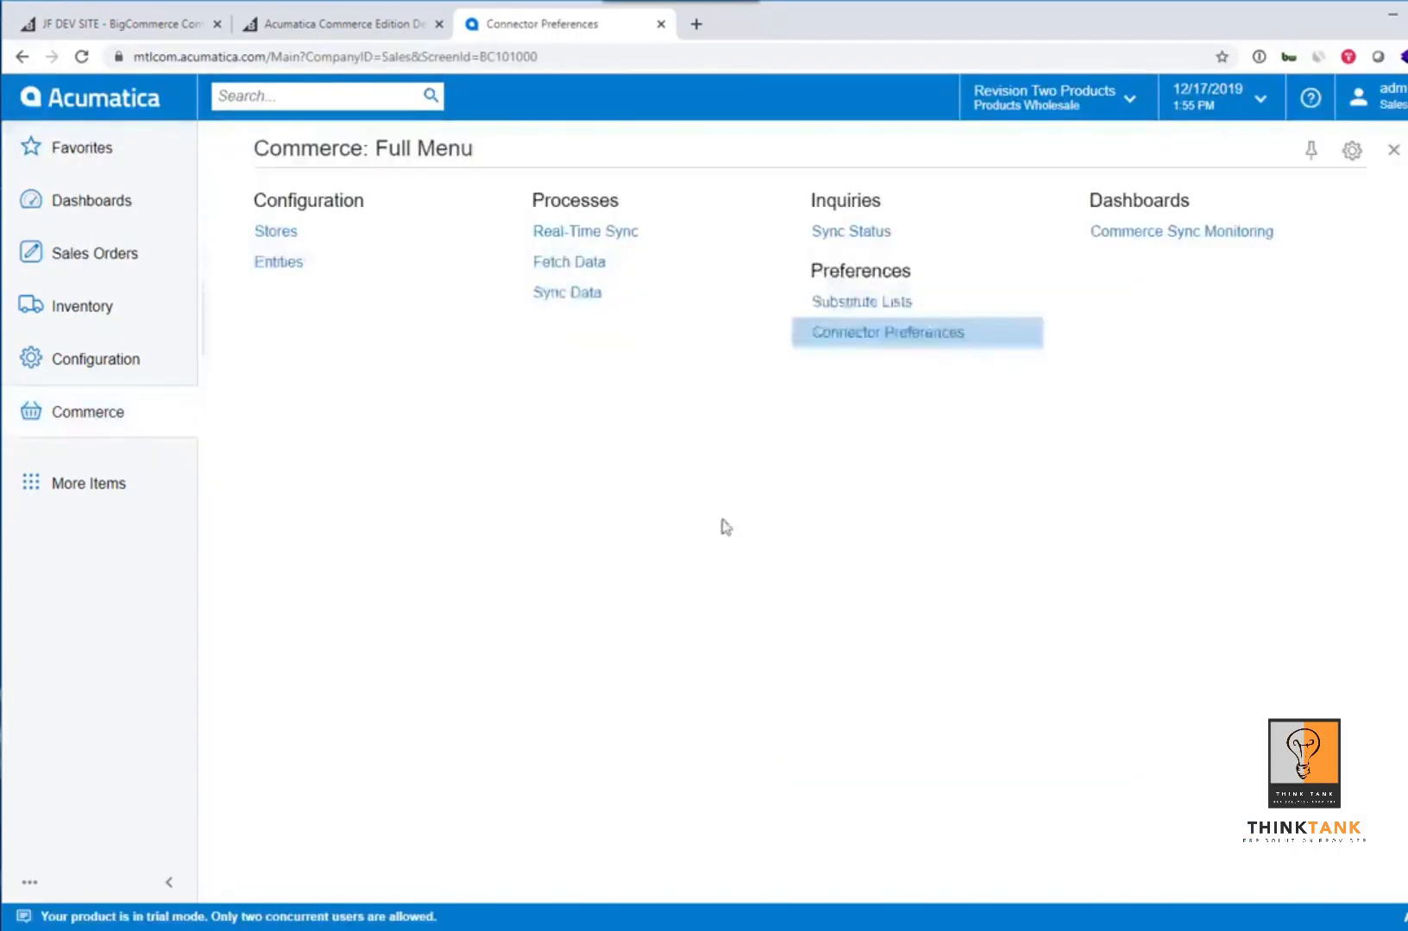
{"action": "left_click", "coordinate": [1138, 242]}
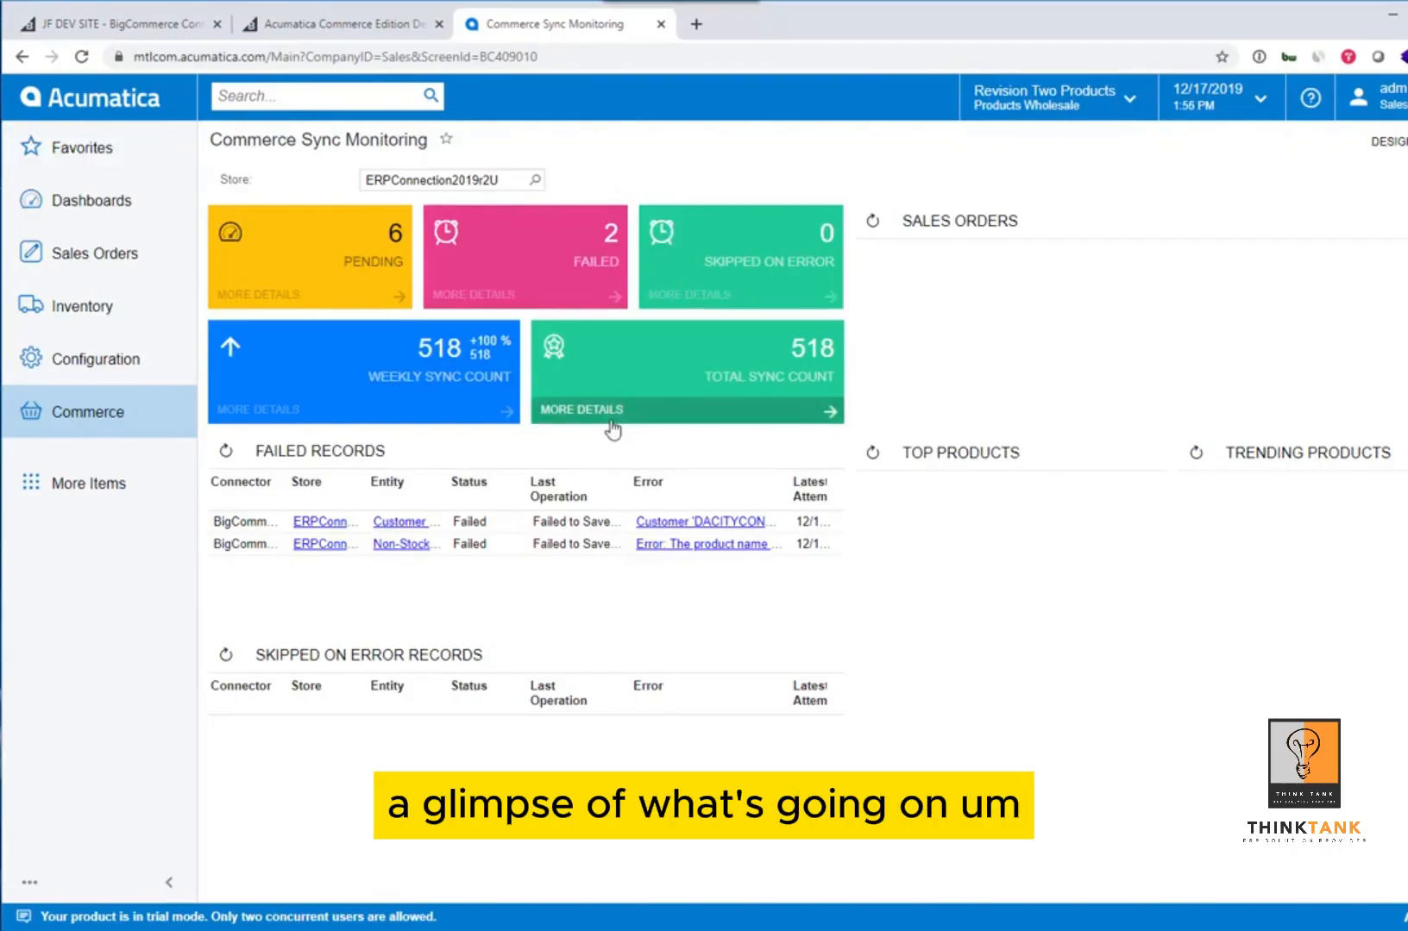
{"action": "left_click", "coordinate": [128, 437]}
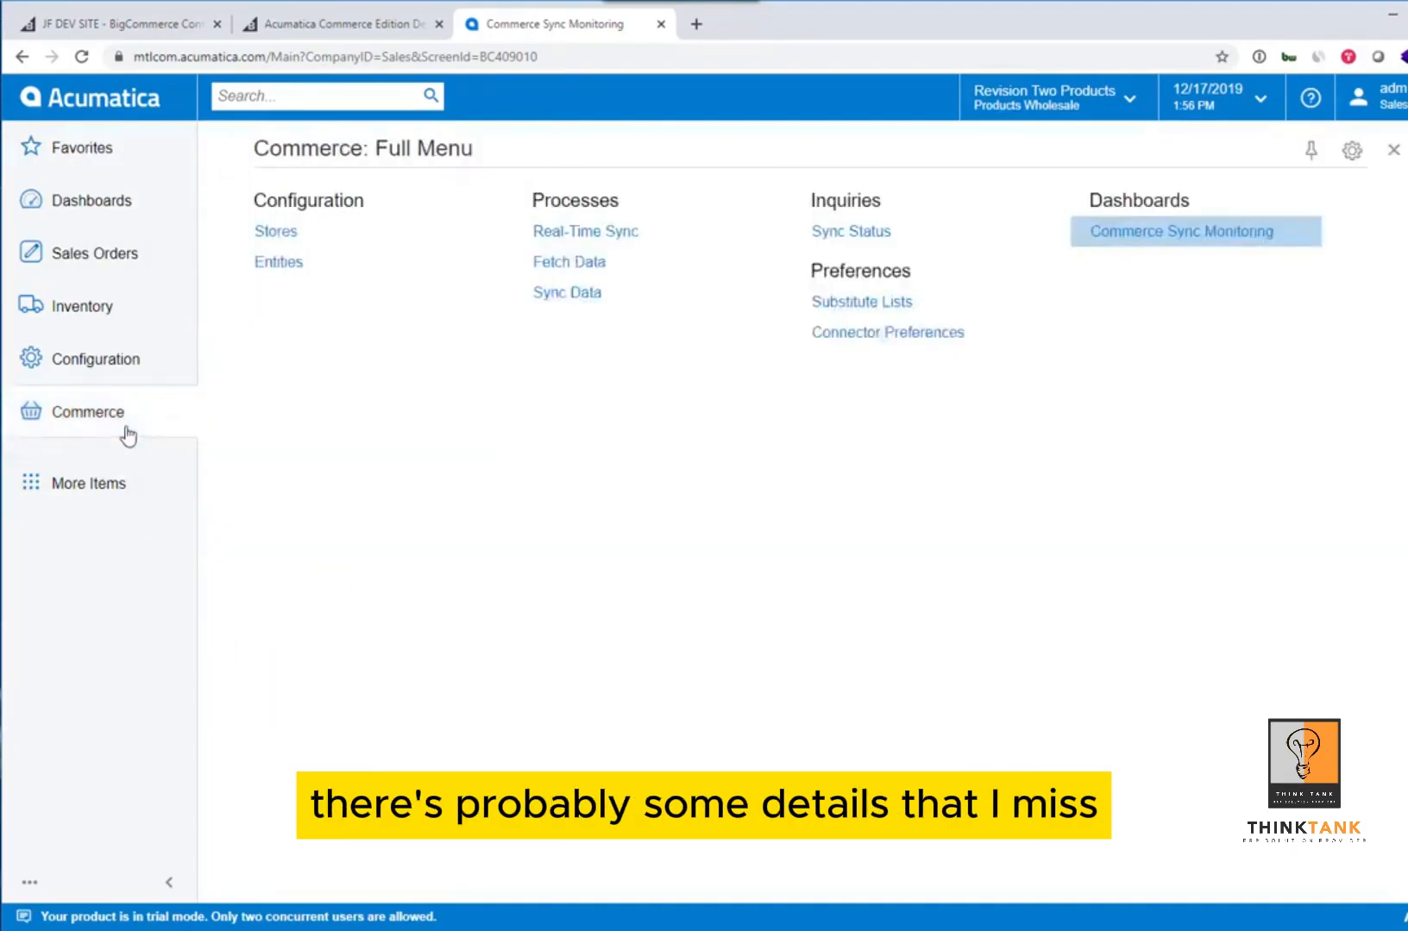